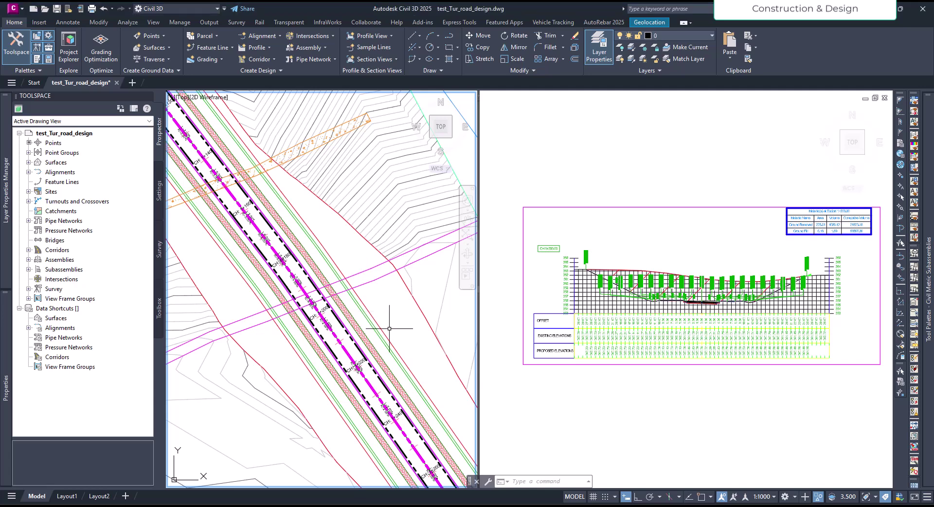
pyautogui.moveTo(389, 327); pyautogui.dragTo(361, 321, button='middle')
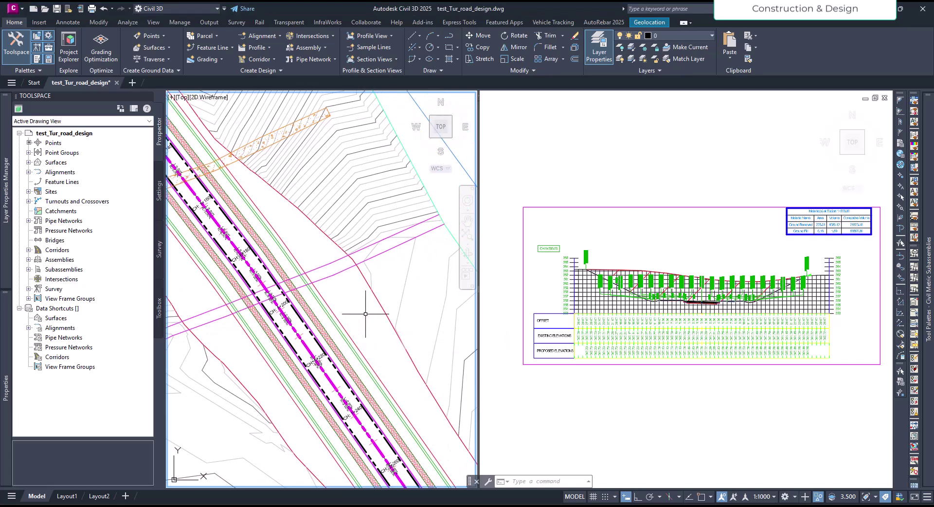
pyautogui.click(380, 307)
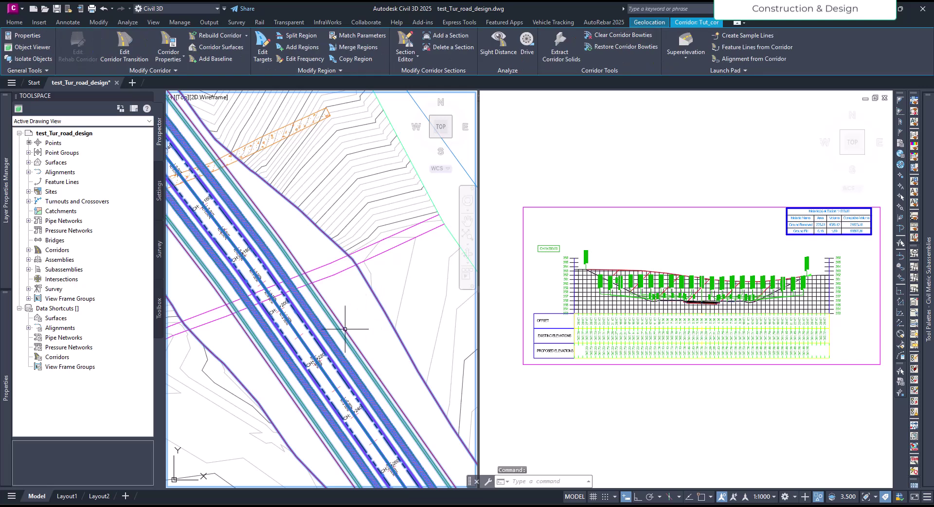
pyautogui.press('Escape')
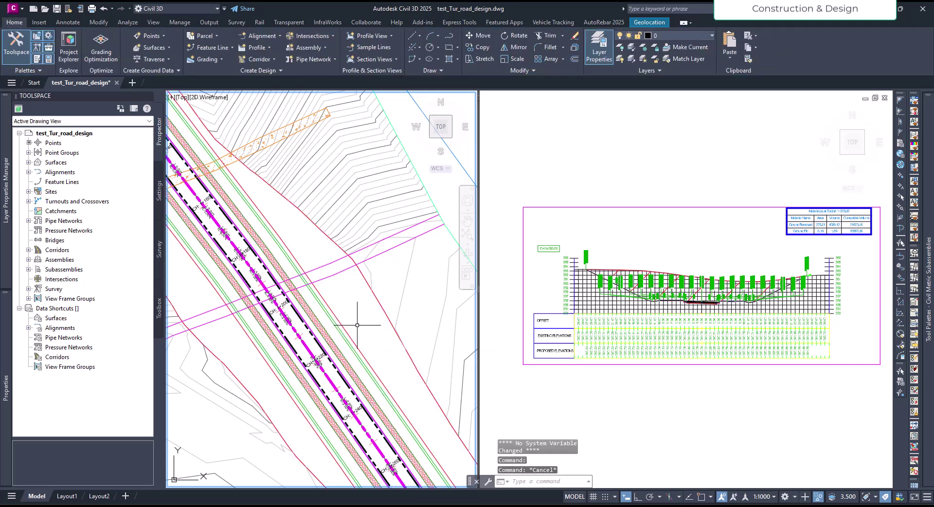
pyautogui.moveTo(362, 322)
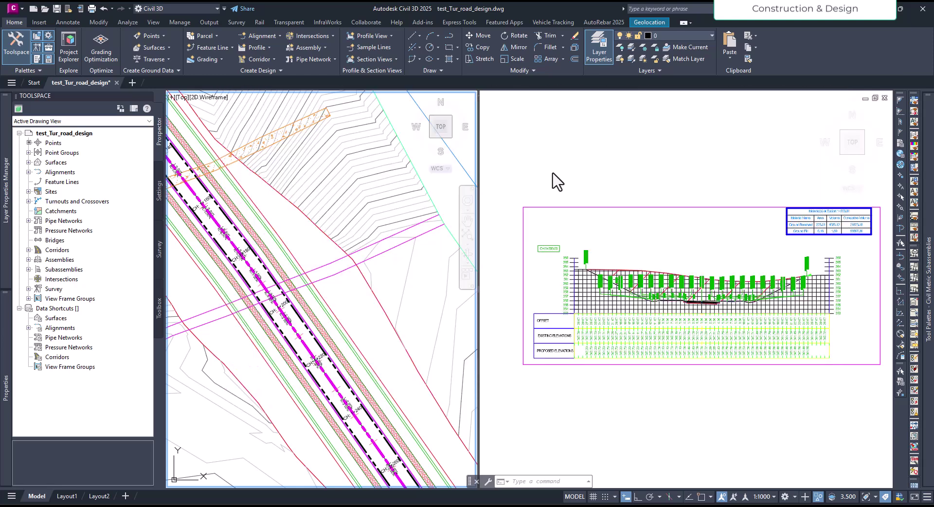
pyautogui.click(552, 180)
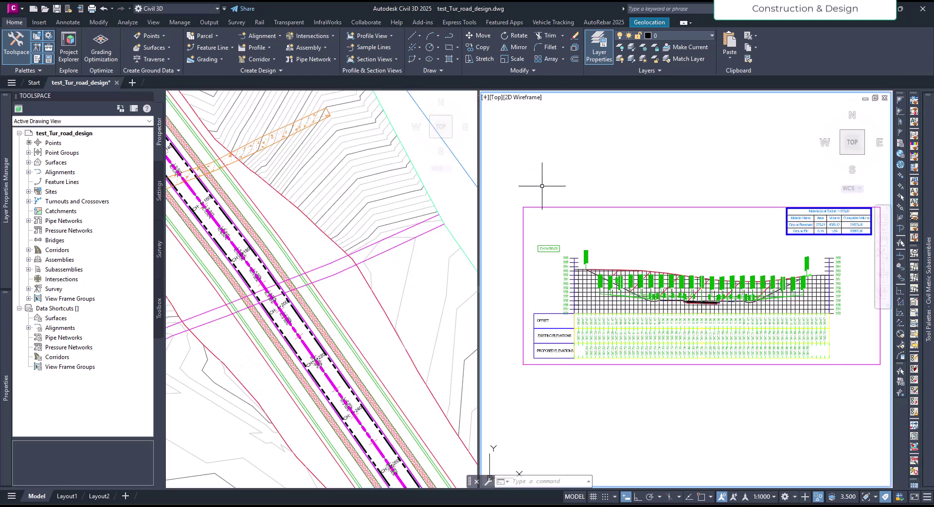
pyautogui.click(390, 336)
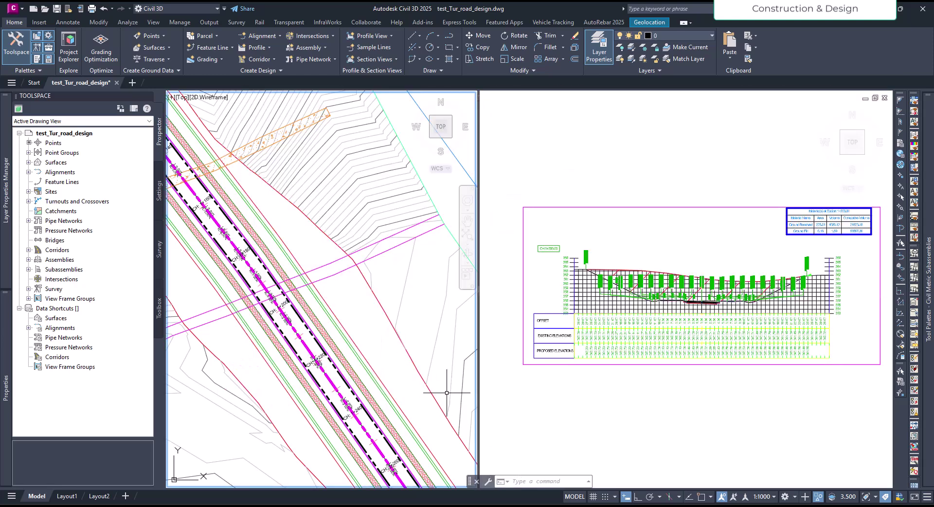
pyautogui.click(415, 362)
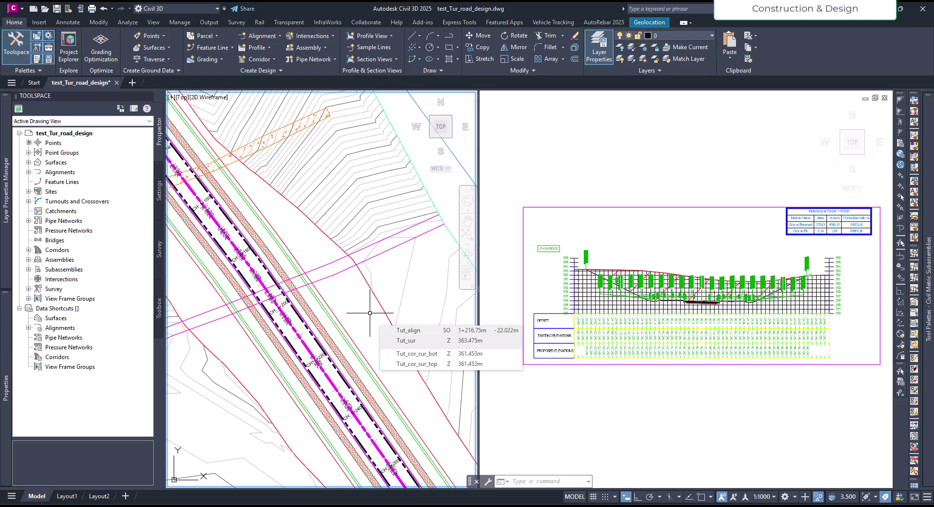
# Examine the chainage labels along the road corridor between CH 1+160 and CH 1+220 in the plan view.
pyautogui.moveTo(355, 309); pyautogui.dragTo(371, 381, button='middle')
pyautogui.moveTo(302, 263); pyautogui.dragTo(316, 277, button='middle')
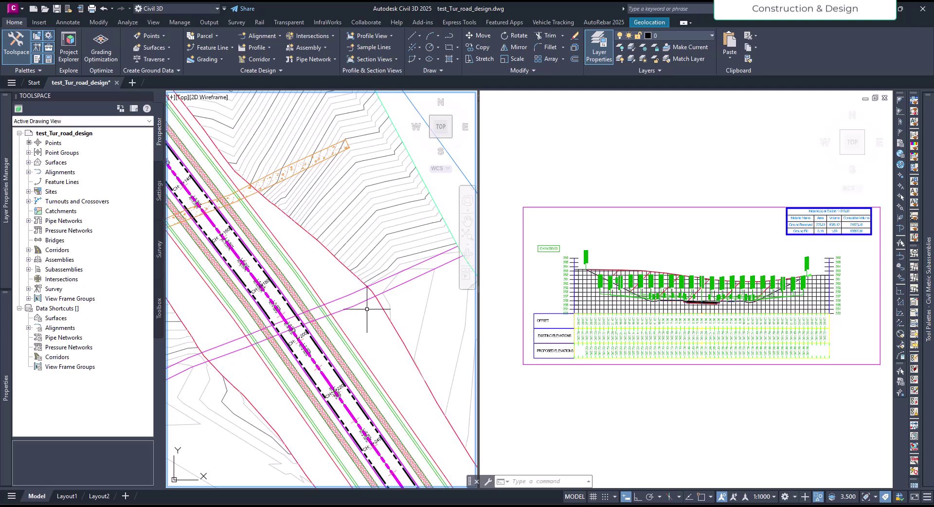
pyautogui.scroll(2, 225, 247)
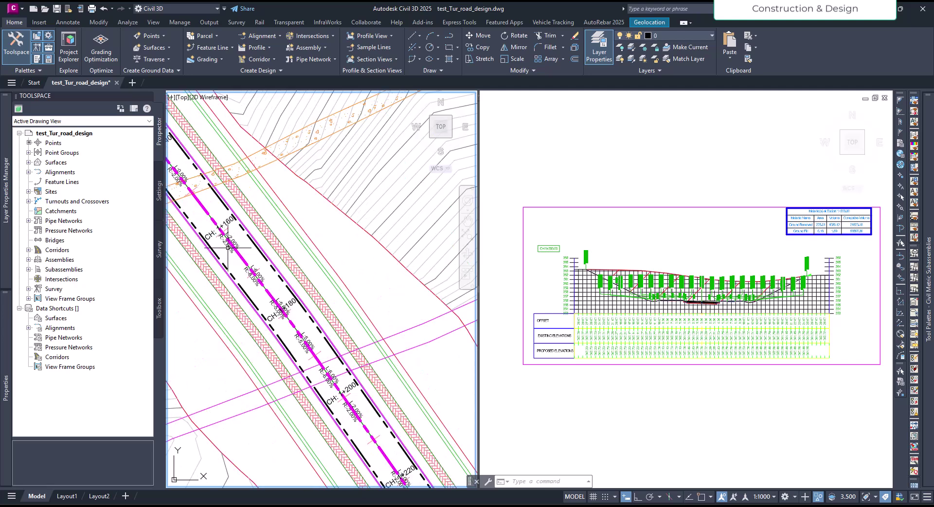
pyautogui.scroll(-1, 222, 226)
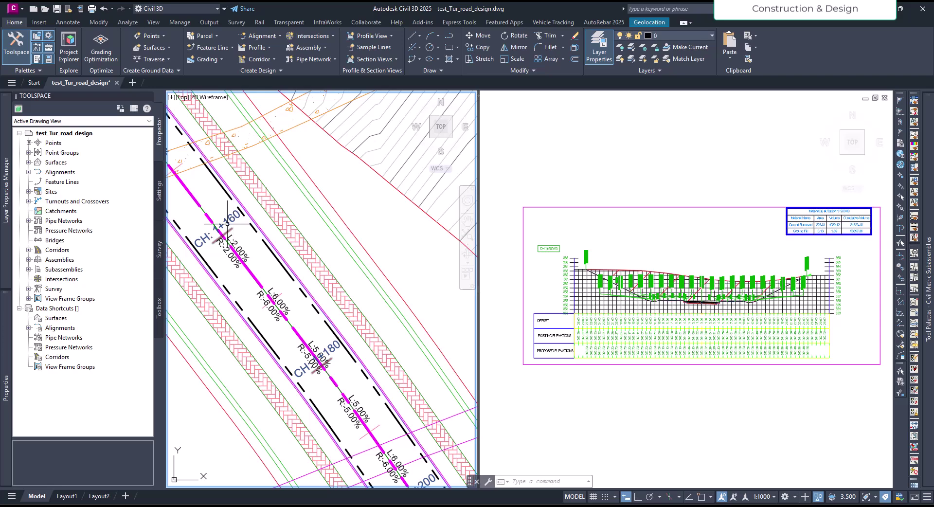
pyautogui.scroll(-1, 226, 235)
pyautogui.scroll(5, 238, 226)
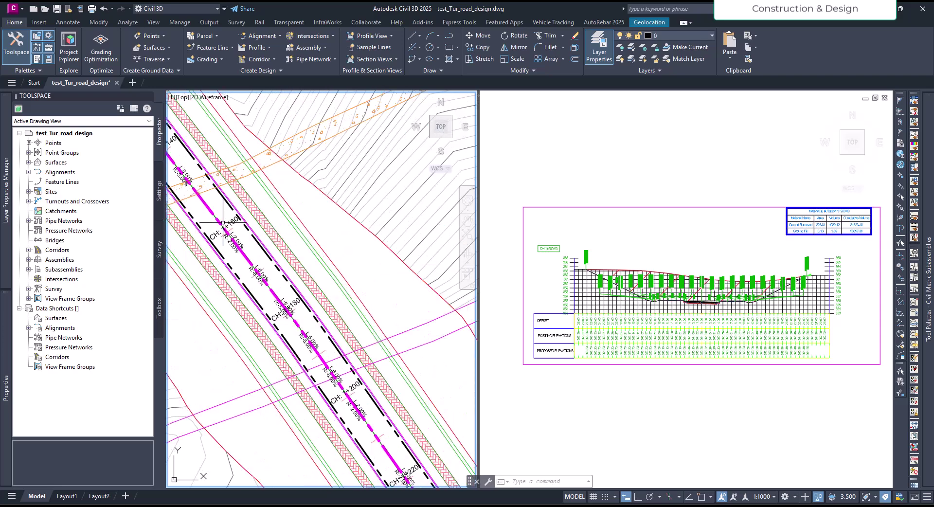
pyautogui.click(238, 225)
pyautogui.scroll(-4, 239, 225)
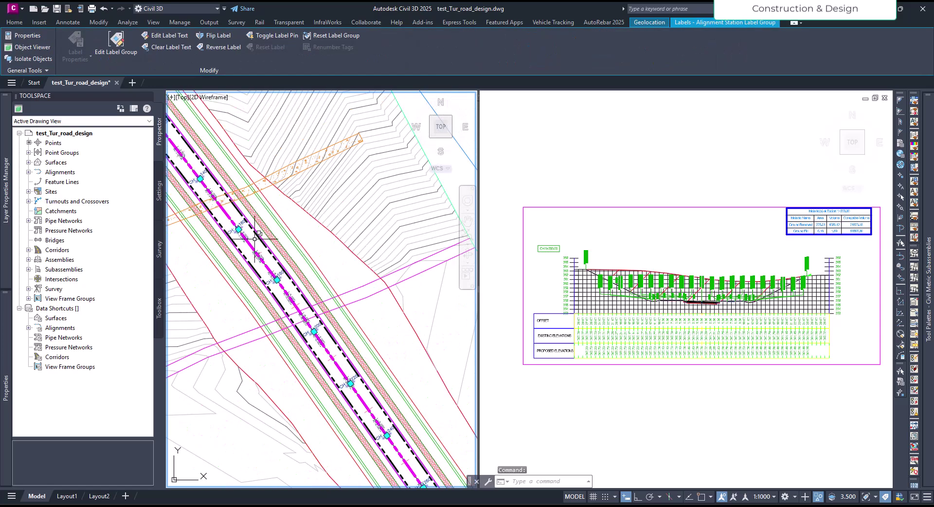
pyautogui.scroll(-1, 338, 351)
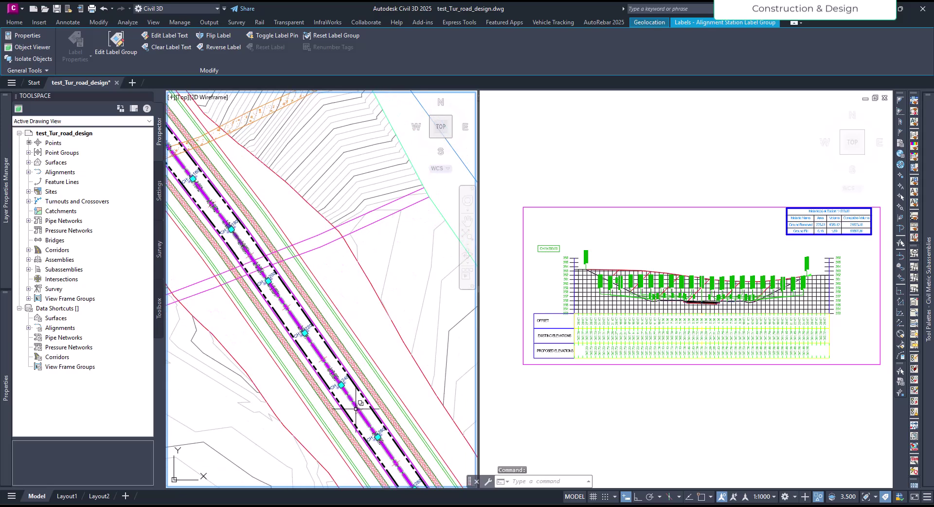
pyautogui.scroll(5, 346, 386)
pyautogui.press('Escape')
pyautogui.press('Escape')
pyautogui.scroll(-5, 346, 388)
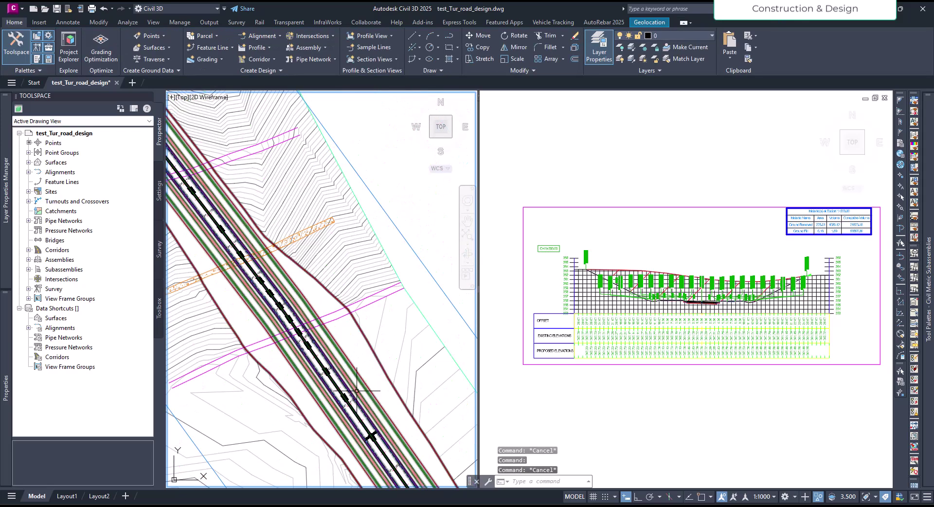
# Split the corridor region RG - Basic Assembly - (4) at about station 1+176.
pyautogui.click(368, 339)
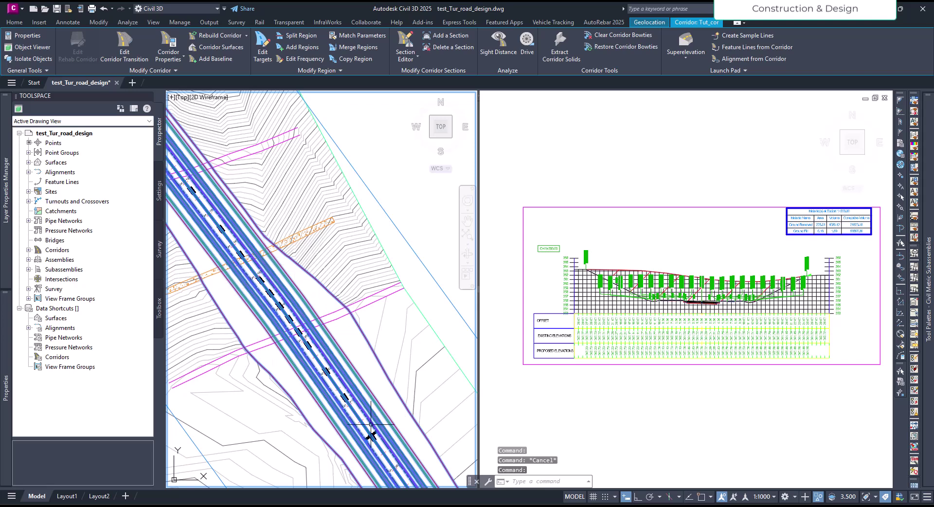
pyautogui.moveTo(365, 434); pyautogui.dragTo(350, 421, button='middle')
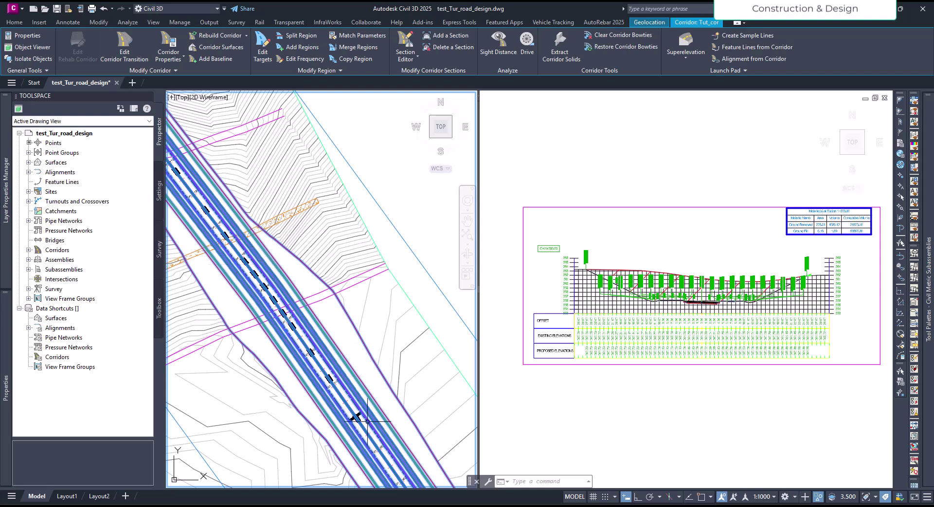
pyautogui.click(297, 35)
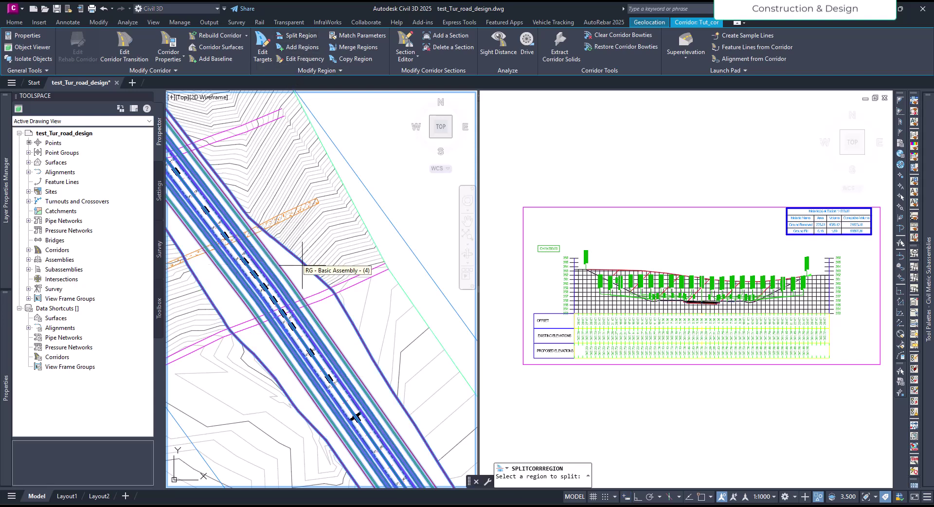
pyautogui.click(295, 264)
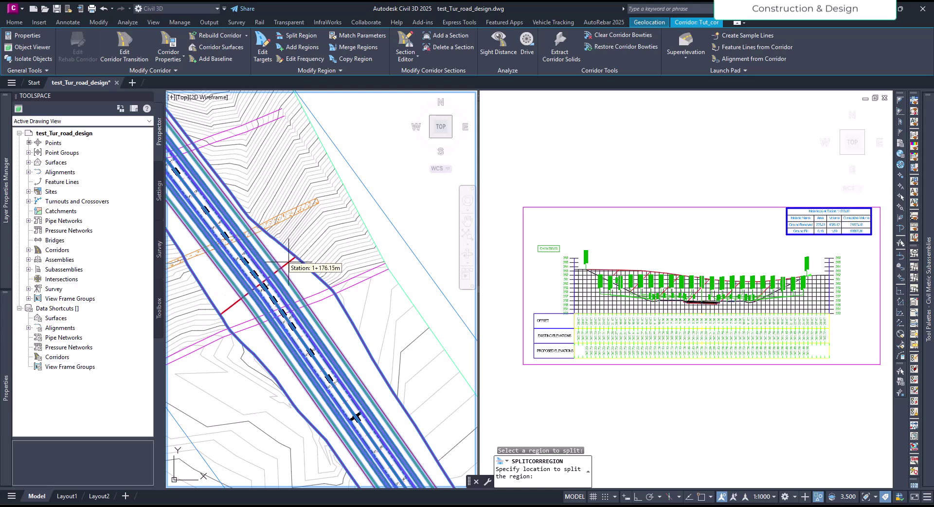
pyautogui.click(290, 263)
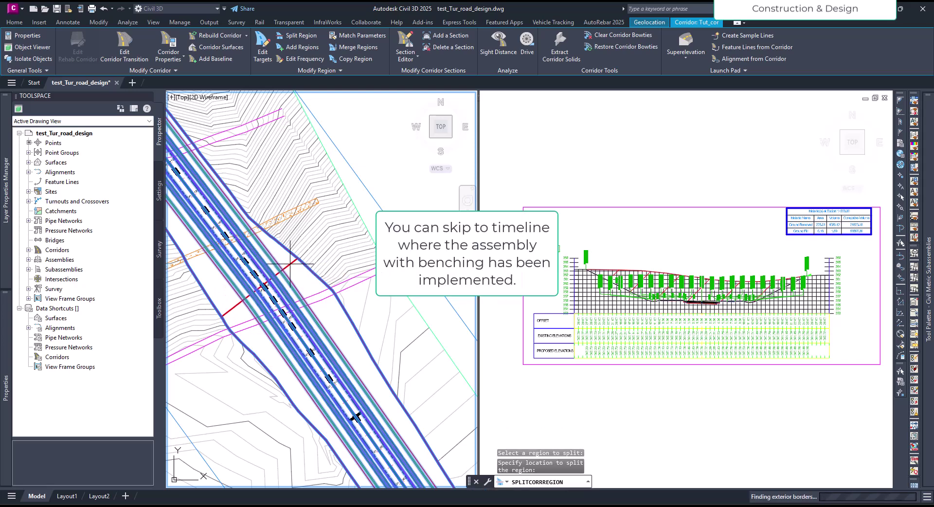
# Split the copied corridor region again near station 1+275 and finish the region splitting.
pyautogui.moveTo(375, 383); pyautogui.dragTo(312, 288, button='middle')
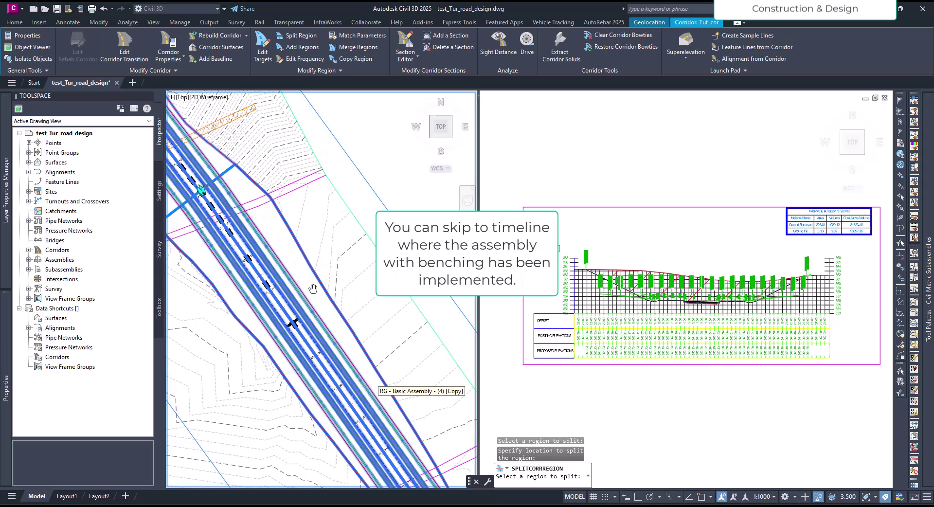
pyautogui.click(339, 322)
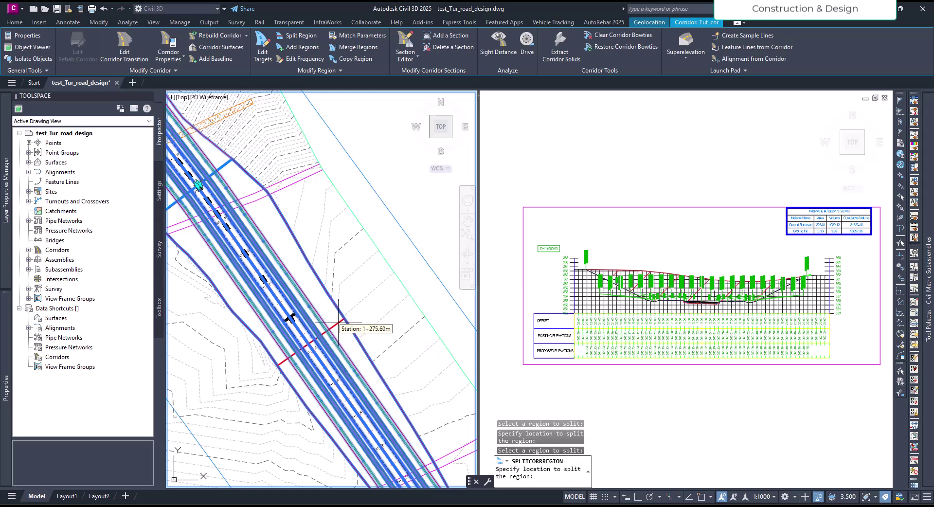
pyautogui.click(337, 317)
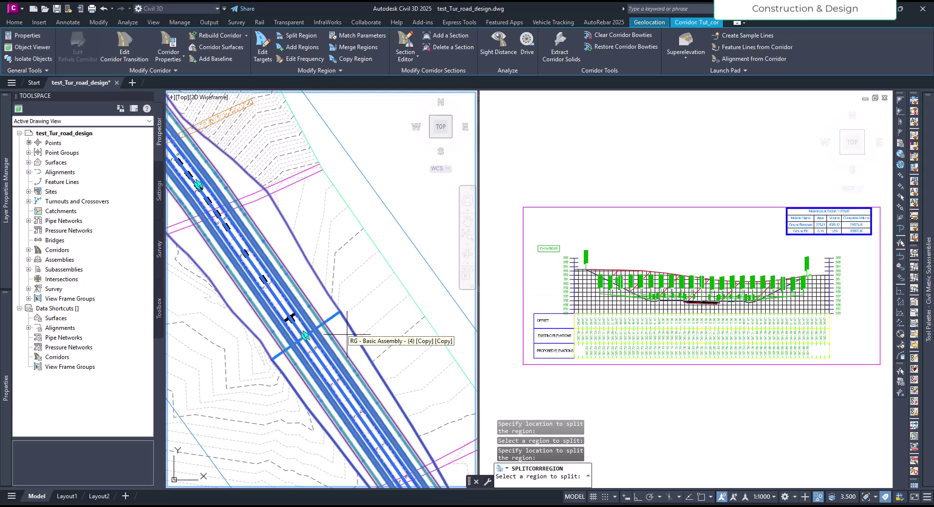
pyautogui.press('Escape')
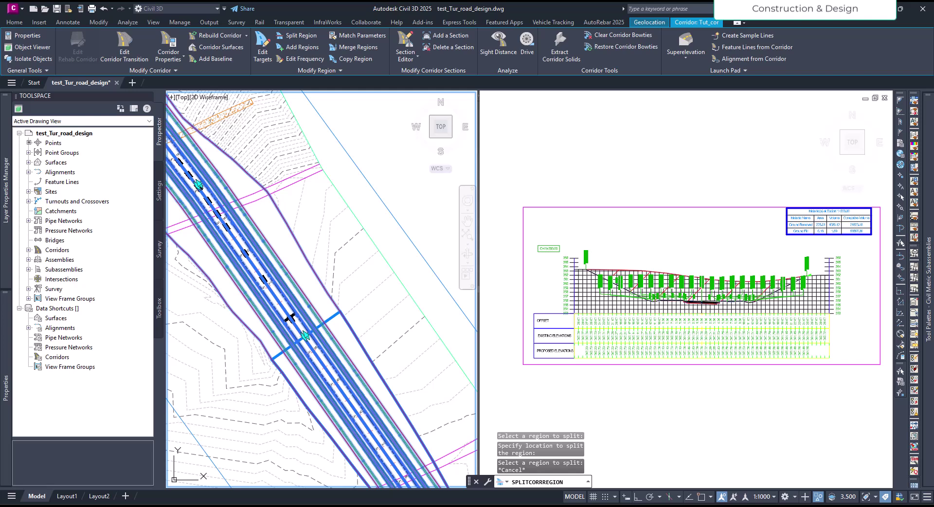
pyautogui.press('Escape')
# Open the Tut_cor corridor's parameters and highlight the region between the two splits, keeping the plan view uncovered.
pyautogui.moveTo(323, 215); pyautogui.dragTo(338, 250, button='middle')
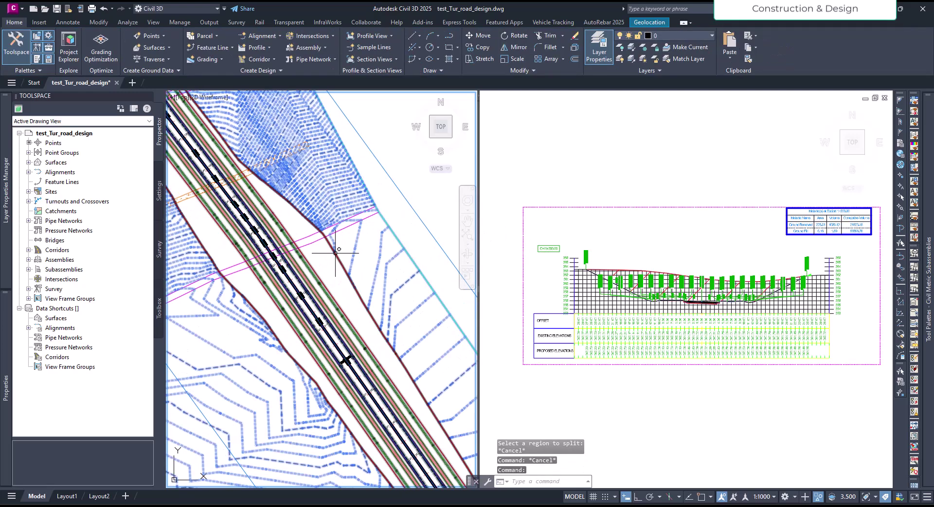
pyautogui.click(326, 267)
pyautogui.press('Escape')
pyautogui.click(322, 269)
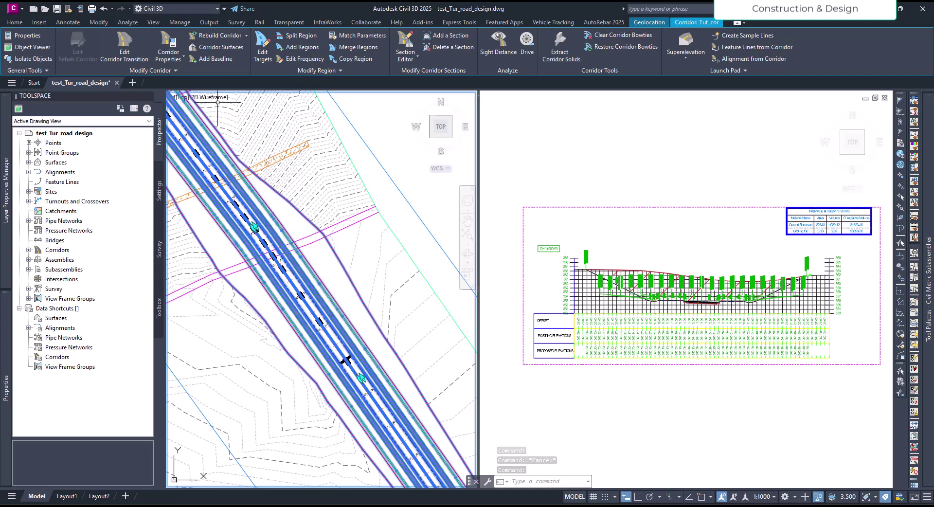
pyautogui.doubleClick(403, 256)
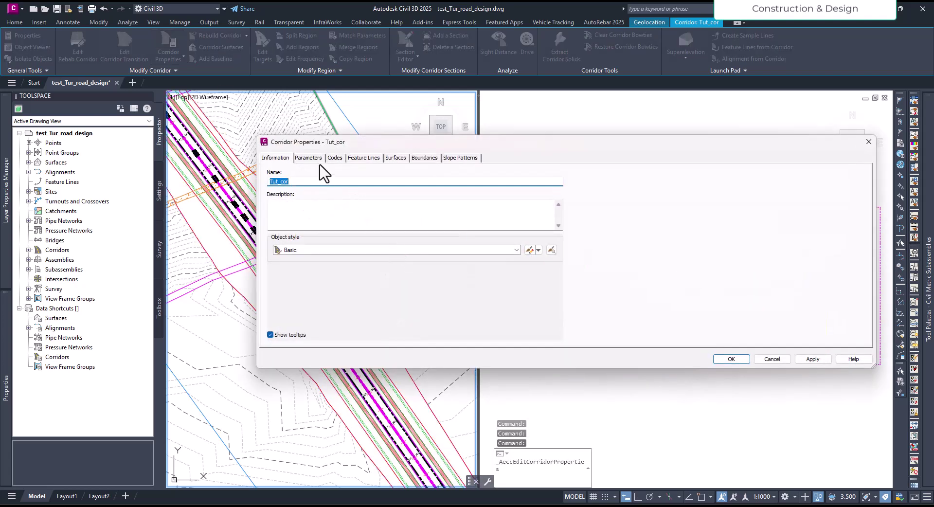
pyautogui.click(314, 158)
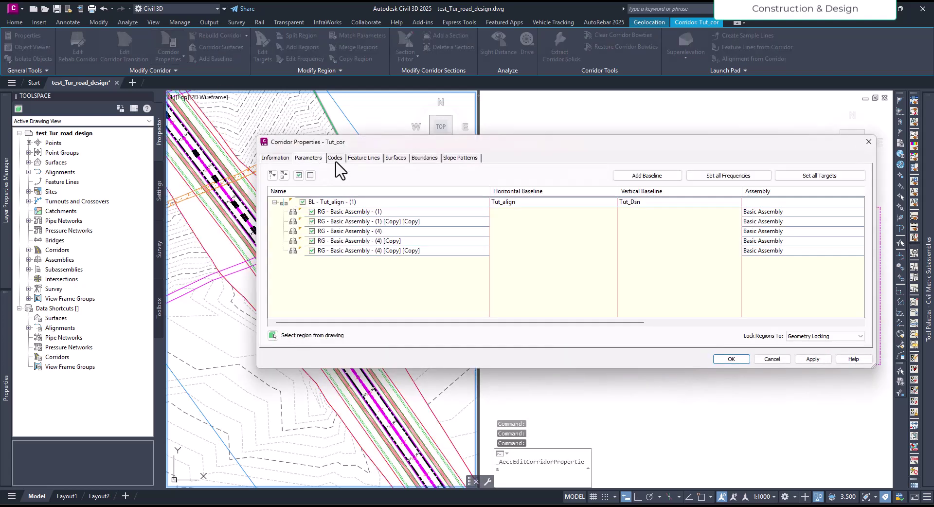
pyautogui.click(356, 250)
pyautogui.click(357, 231)
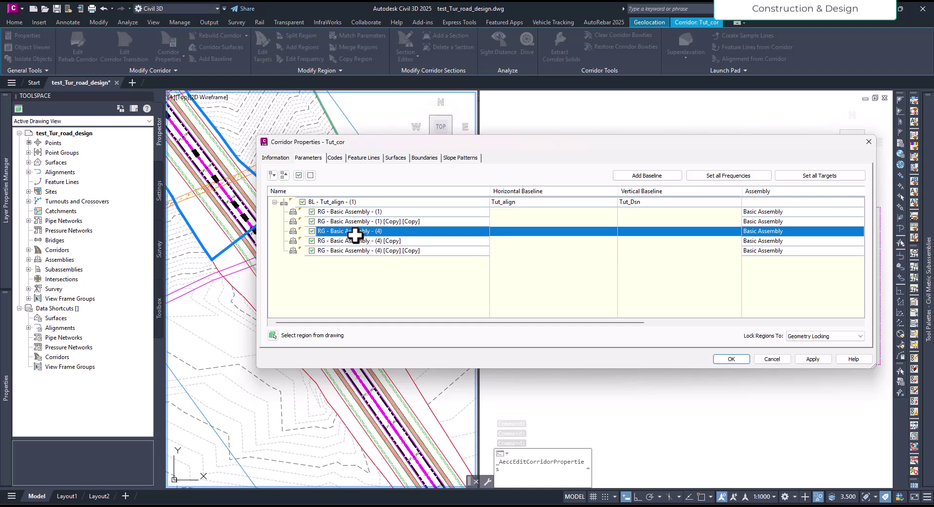
pyautogui.click(357, 241)
pyautogui.moveTo(417, 144); pyautogui.dragTo(576, 138)
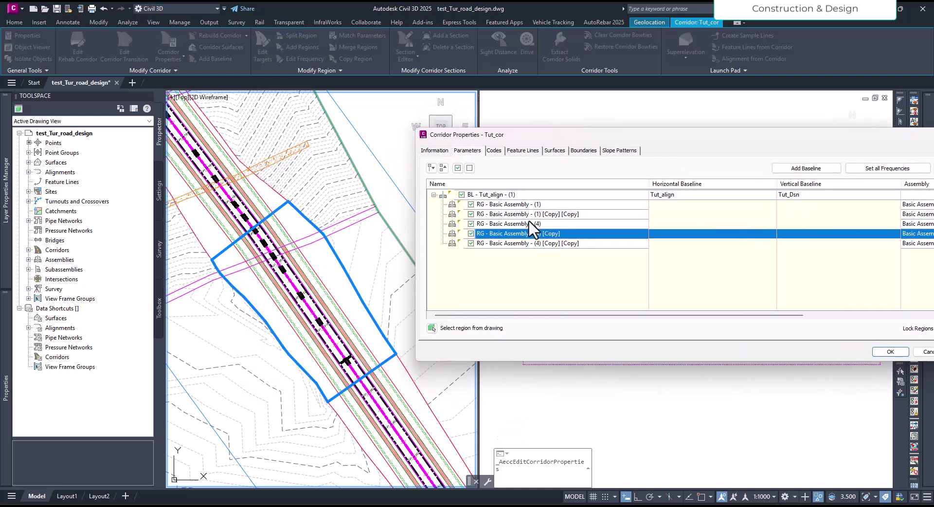
# Rename the region RG - Basic Assembly - (4) [Copy] as Benching and accept the corridor properties.
pyautogui.click(527, 235)
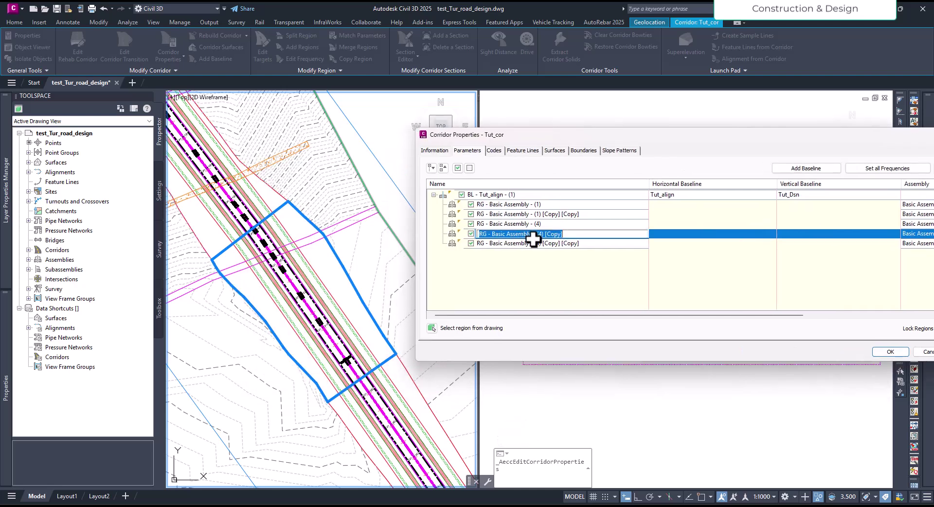
pyautogui.press('BackSpace')
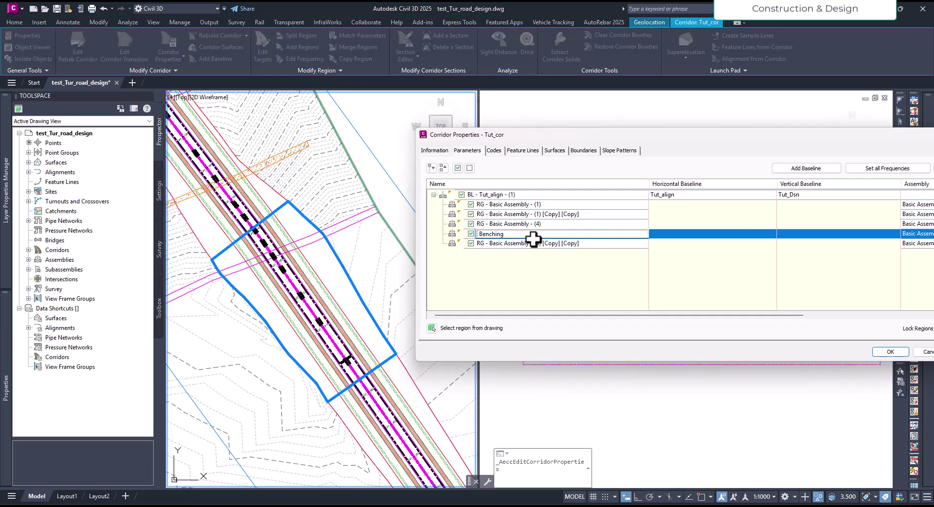
pyautogui.write('Benching')
pyautogui.press('Return')
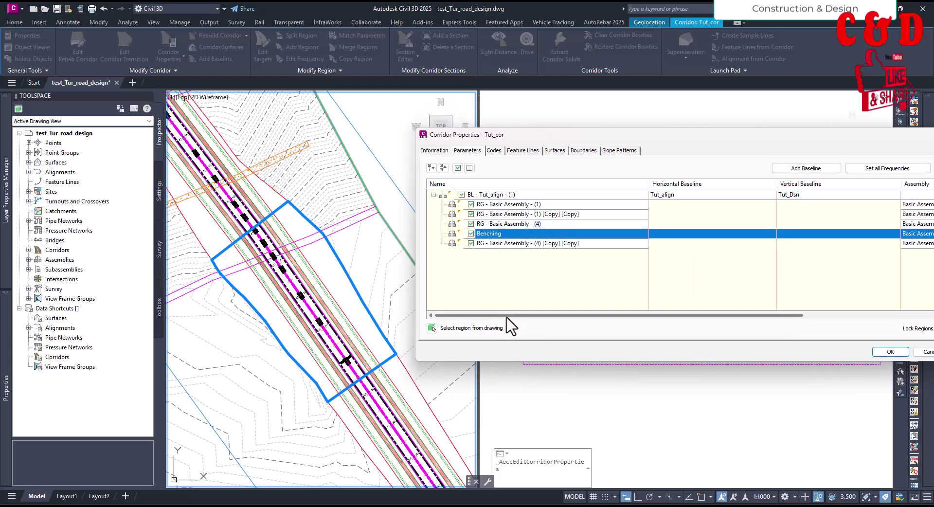
pyautogui.moveTo(506, 315); pyautogui.dragTo(599, 324)
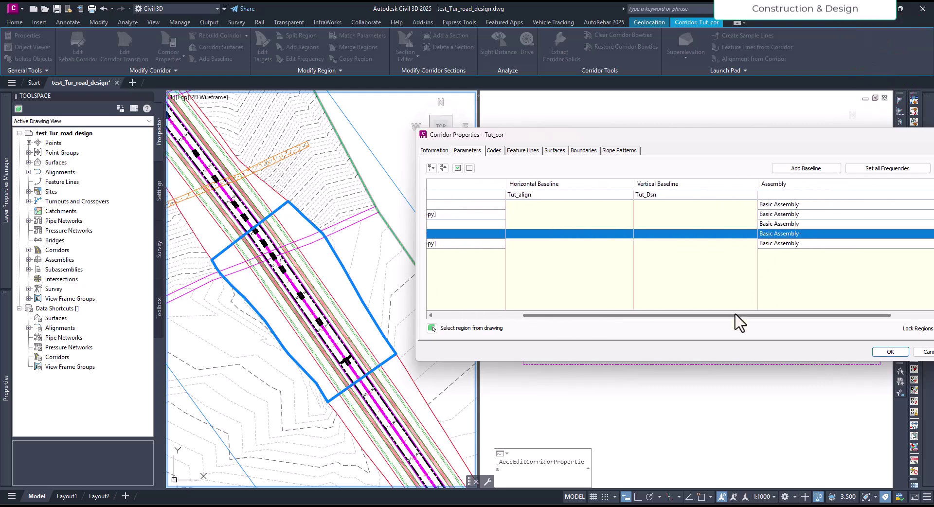
pyautogui.moveTo(736, 316); pyautogui.dragTo(630, 316)
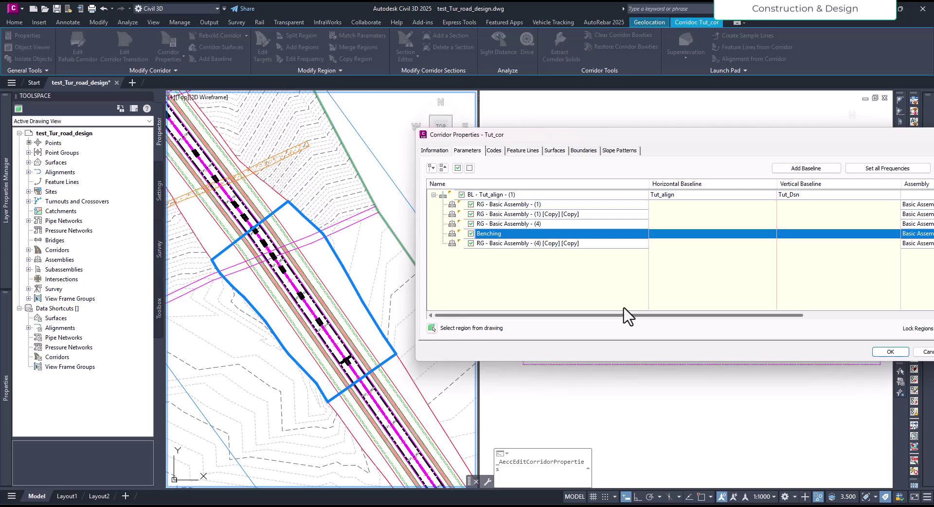
pyautogui.click(890, 351)
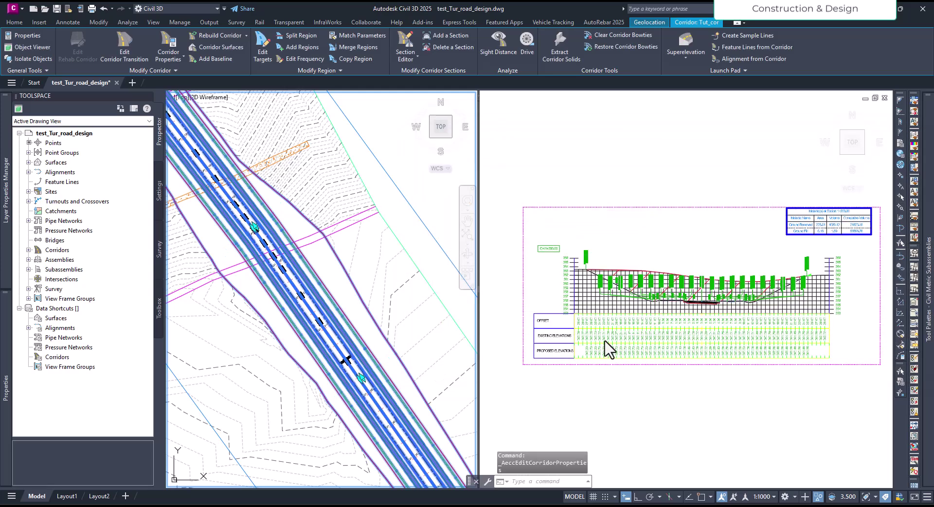
# Clear the corridor selection and locate the two existing assemblies near the cross-section sheets to identify which one is Basic Assembly.
pyautogui.click(500, 298)
pyautogui.scroll(-10, 657, 369)
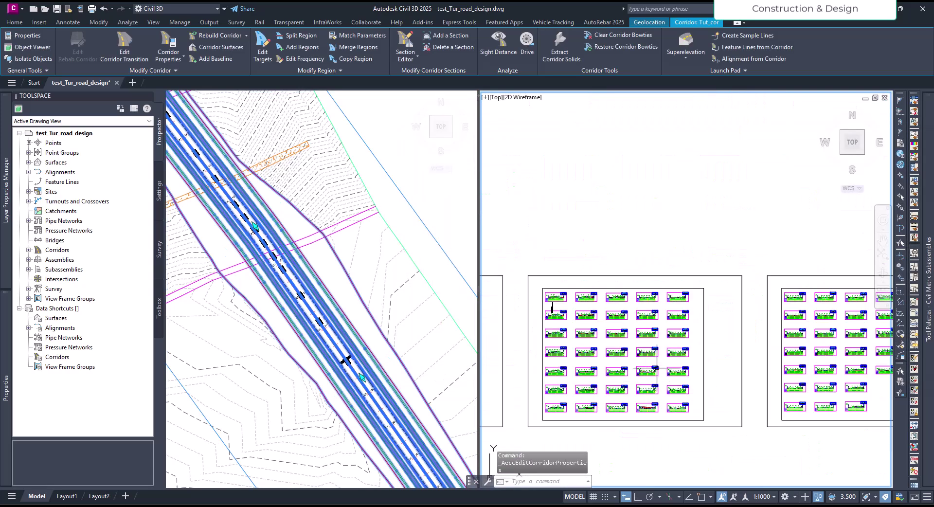
pyautogui.scroll(5, 596, 361)
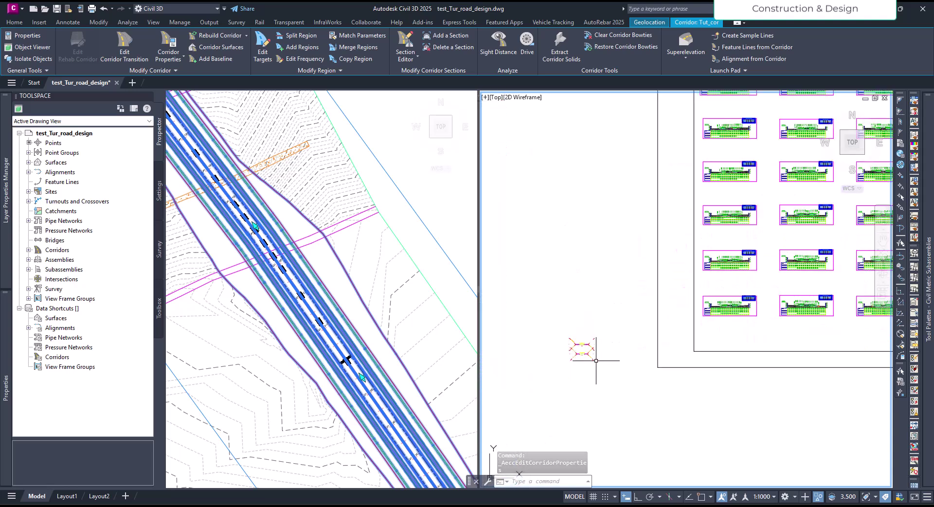
pyautogui.scroll(8, 596, 360)
pyautogui.press('Escape')
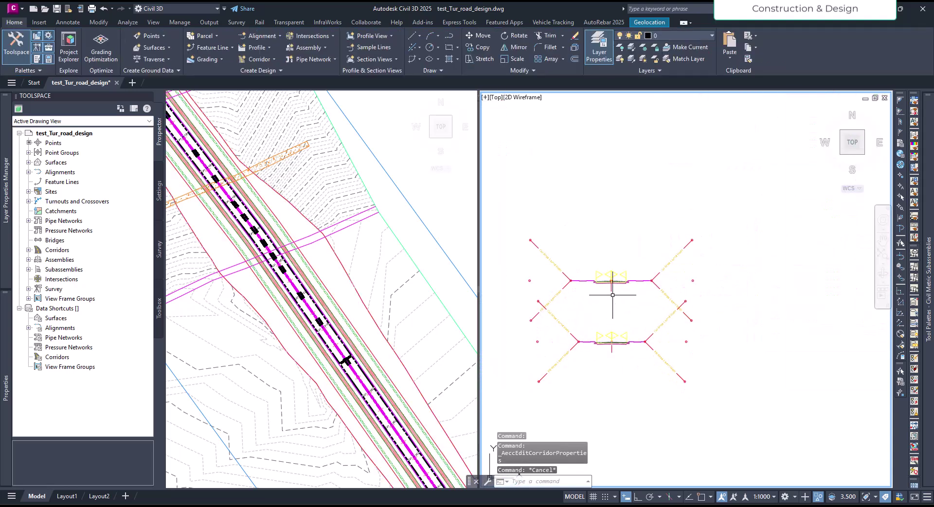
pyautogui.moveTo(612, 289)
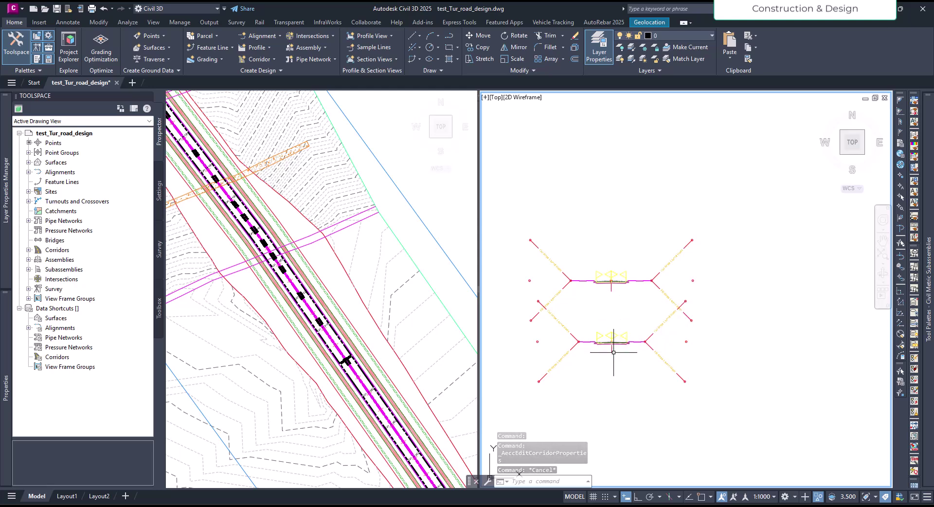
pyautogui.moveTo(612, 351)
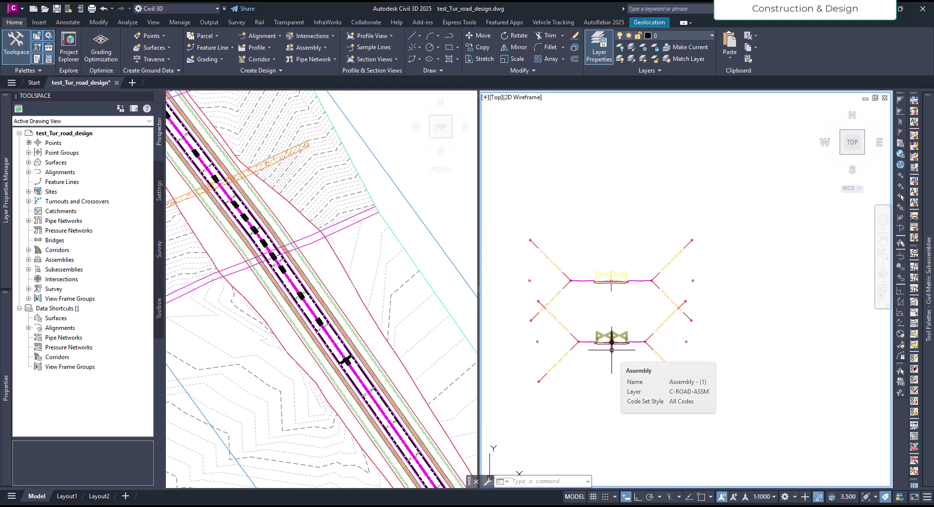
pyautogui.click(342, 285)
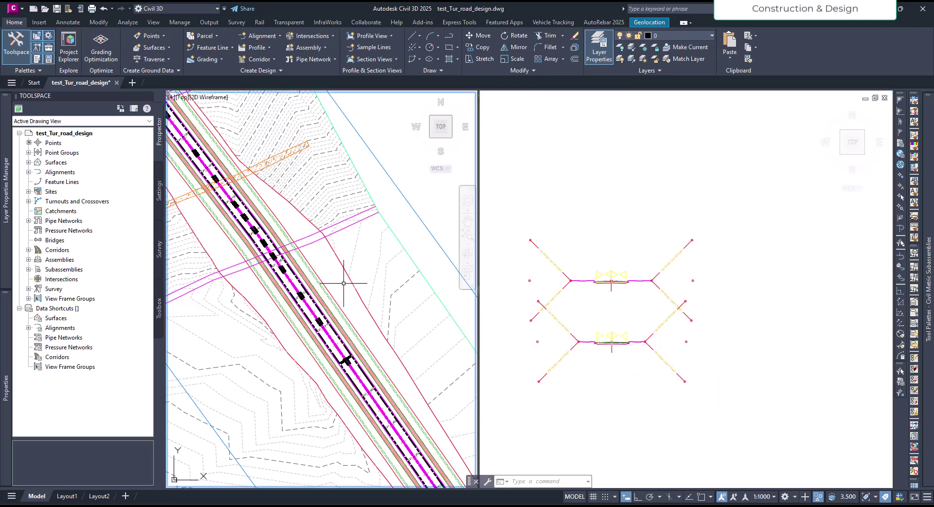
pyautogui.click(630, 311)
pyautogui.click(337, 282)
pyautogui.click(627, 309)
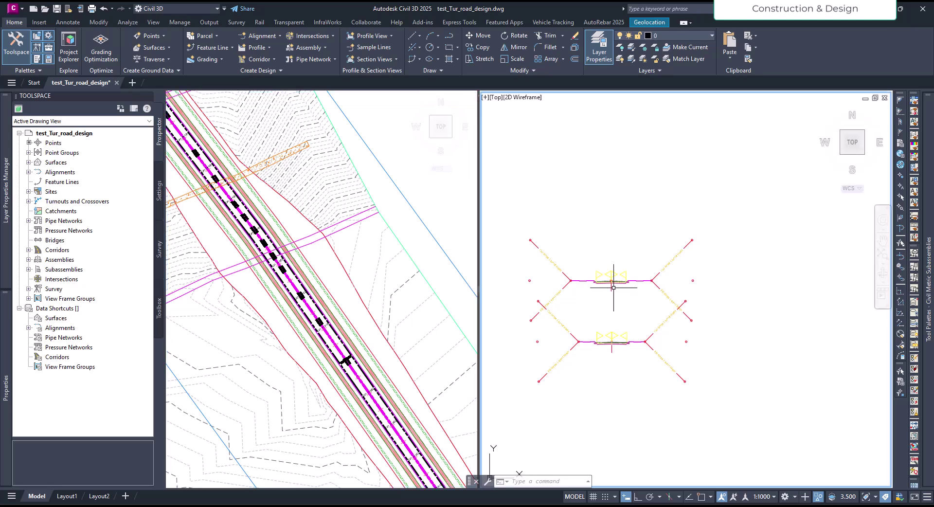
# Copy the upper assembly, Basic Assembly, and place the duplicate beneath the two existing assemblies.
pyautogui.click(613, 288)
pyautogui.click(621, 300)
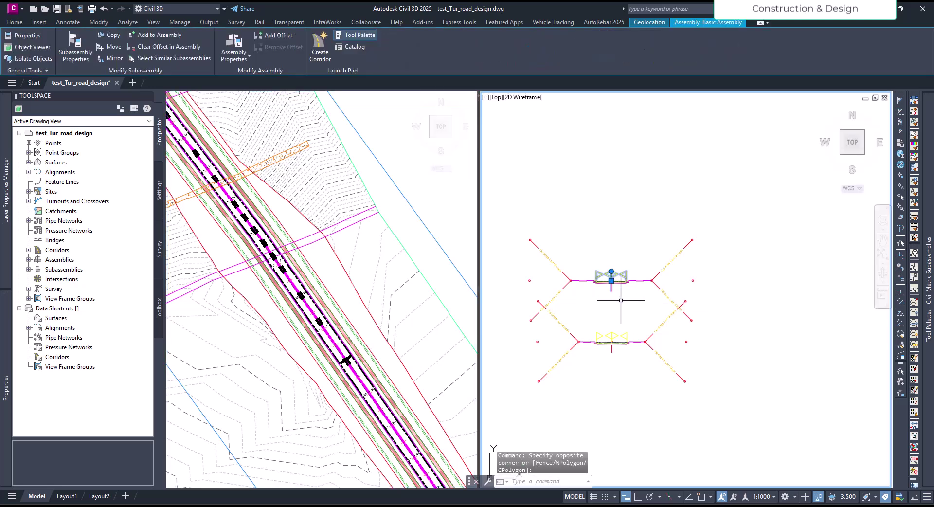
pyautogui.write('co')
pyautogui.press('Return')
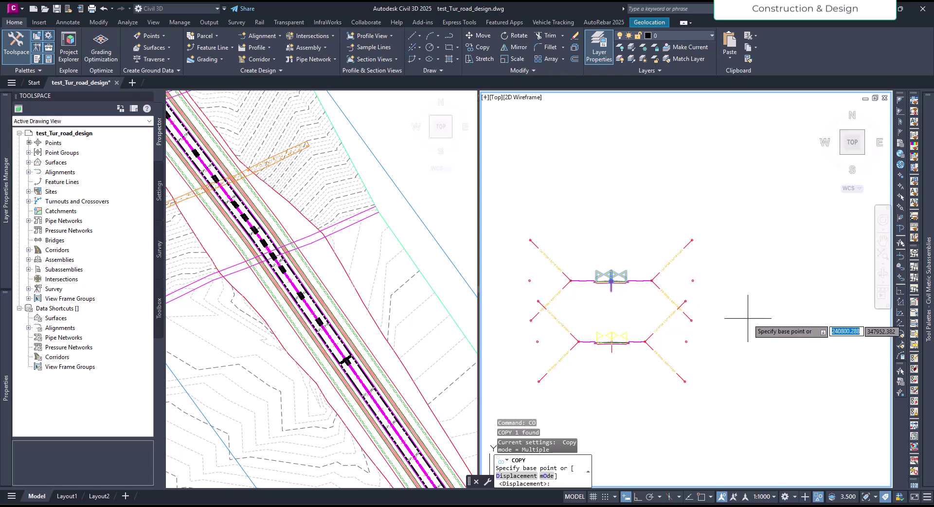
pyautogui.click(749, 297)
pyautogui.click(750, 335)
pyautogui.moveTo(759, 298); pyautogui.dragTo(759, 170, button='middle')
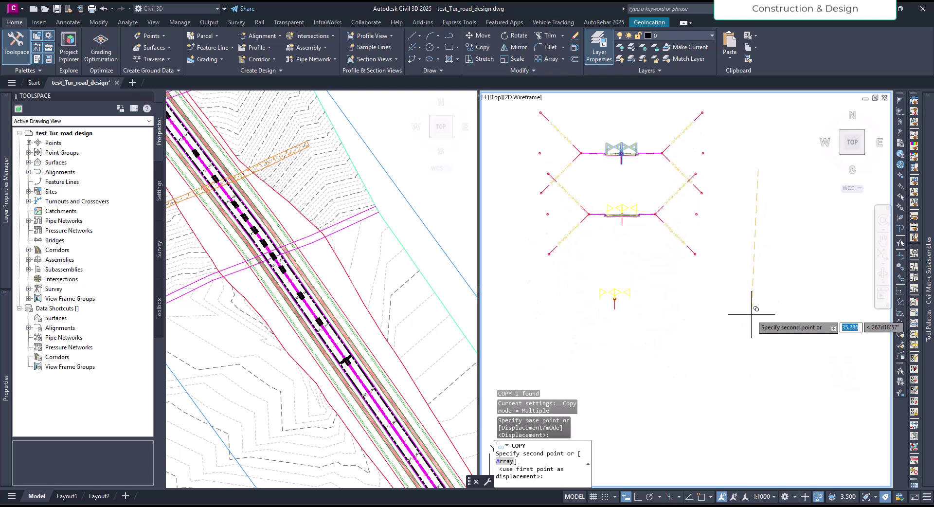
pyautogui.press('Escape')
pyautogui.moveTo(757, 308); pyautogui.dragTo(765, 360, button='middle')
pyautogui.scroll(3, 661, 337)
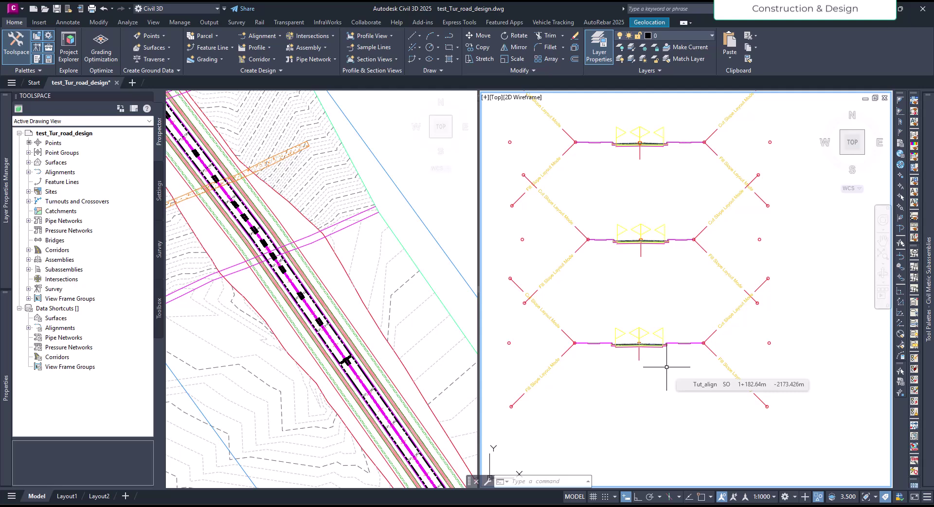
# Open the properties of the DaylightGeneral subassembly on the copied assembly's left side and examine its cut widths and slopes.
pyautogui.hotkey('ctrl', '1')
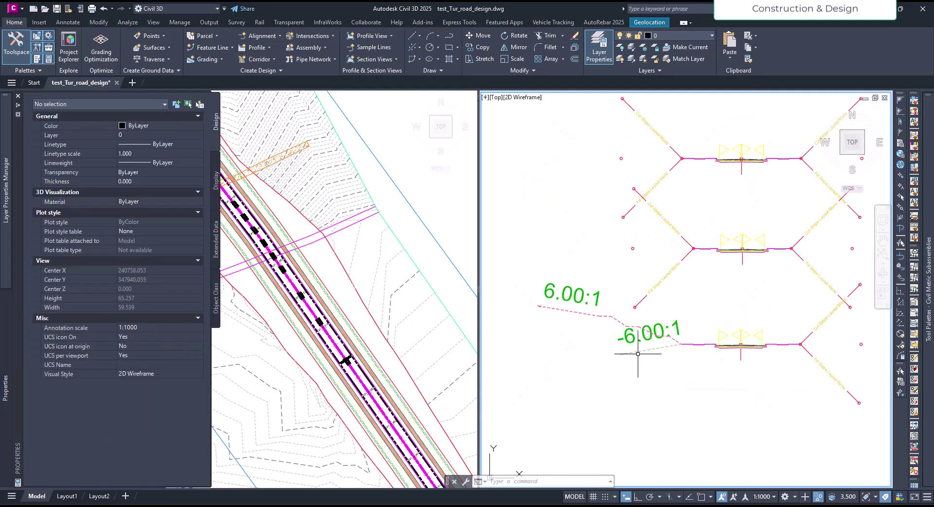
pyautogui.scroll(3, 627, 344)
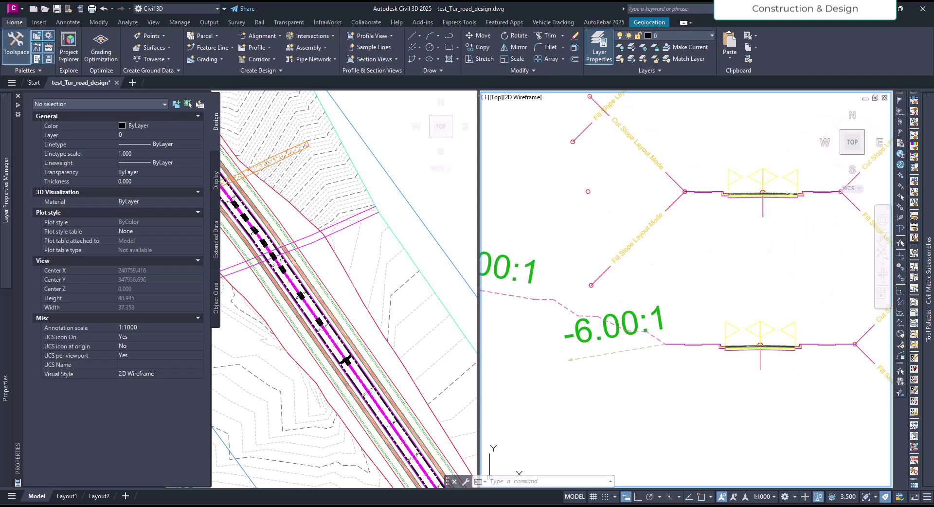
pyautogui.click(531, 294)
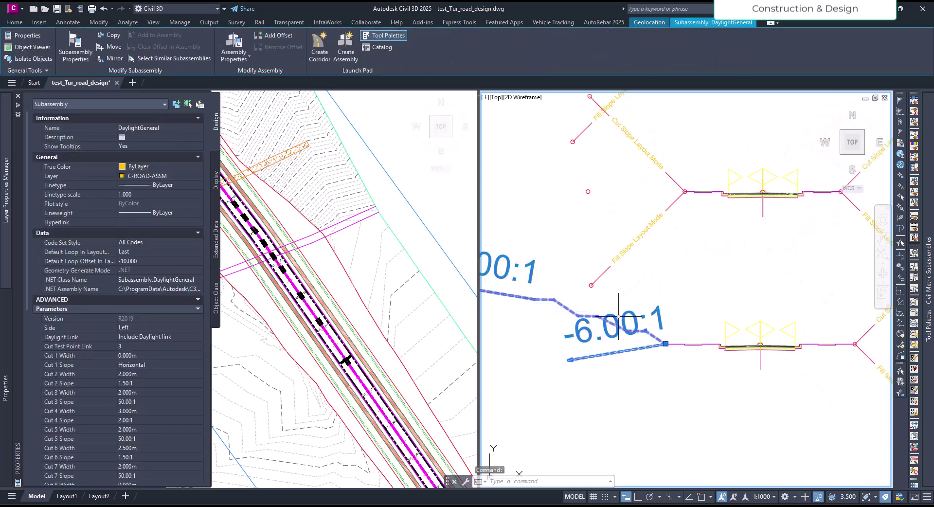
pyautogui.scroll(2, 618, 336)
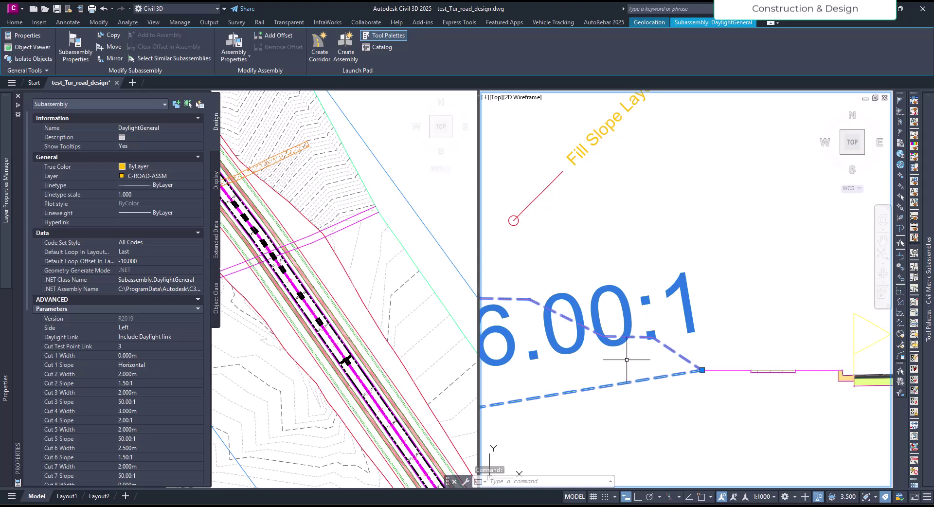
pyautogui.scroll(2, 628, 355)
pyautogui.scroll(3, 617, 326)
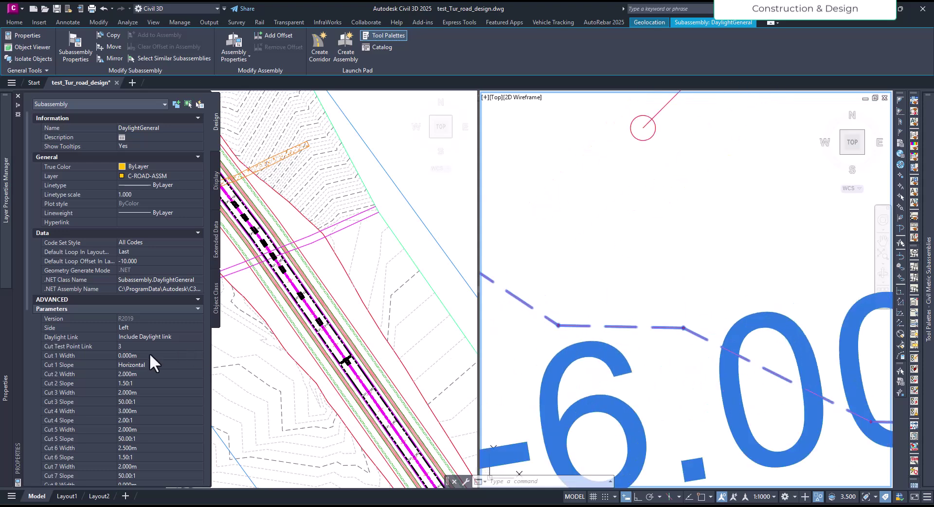
pyautogui.scroll(-4, 143, 390)
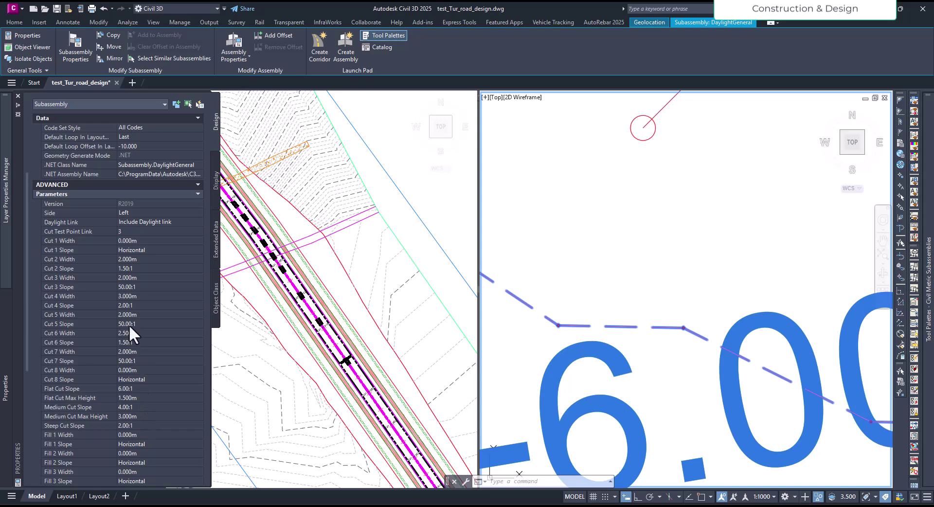
pyautogui.scroll(-5, 620, 323)
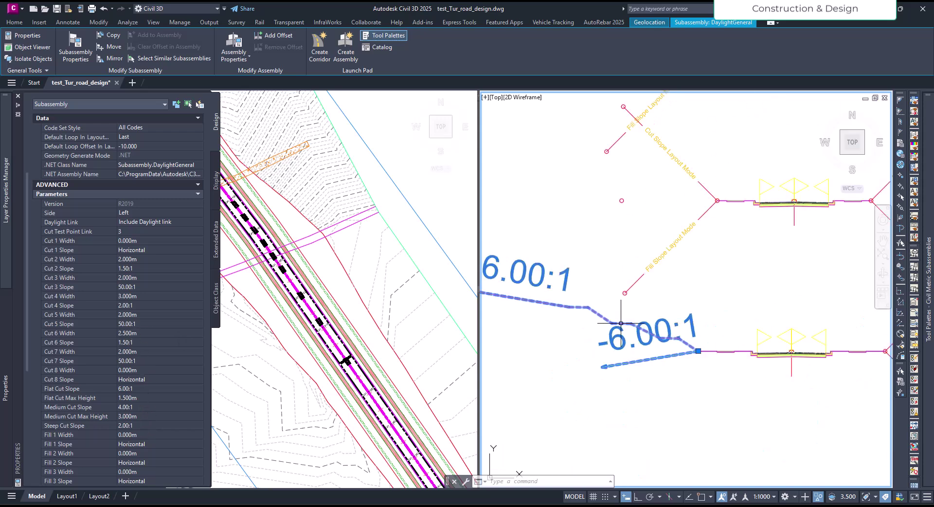
pyautogui.moveTo(653, 359); pyautogui.dragTo(636, 375, button='middle')
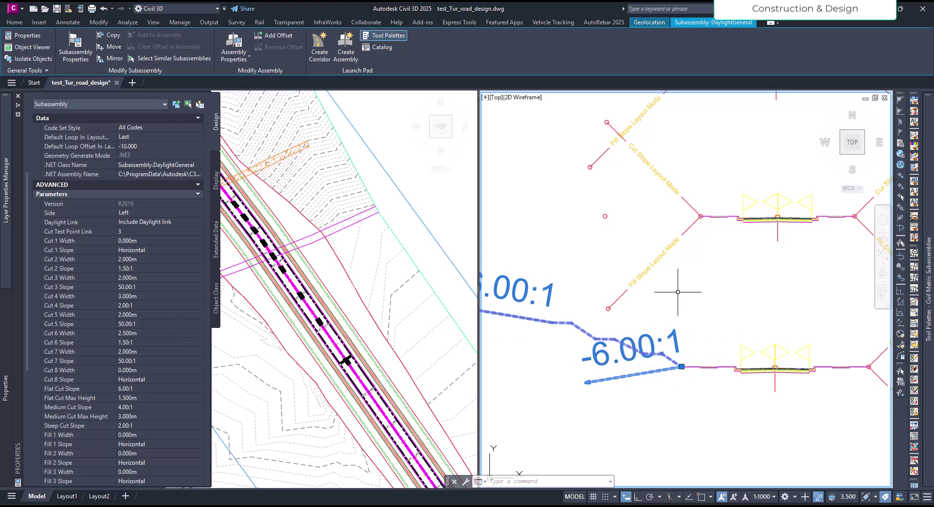
# Examine the slope and ditch parameters of the BasicSideSlopeCutDitch subassembly on the middle assembly's left side for comparison.
pyautogui.moveTo(673, 200); pyautogui.dragTo(627, 263, button='middle')
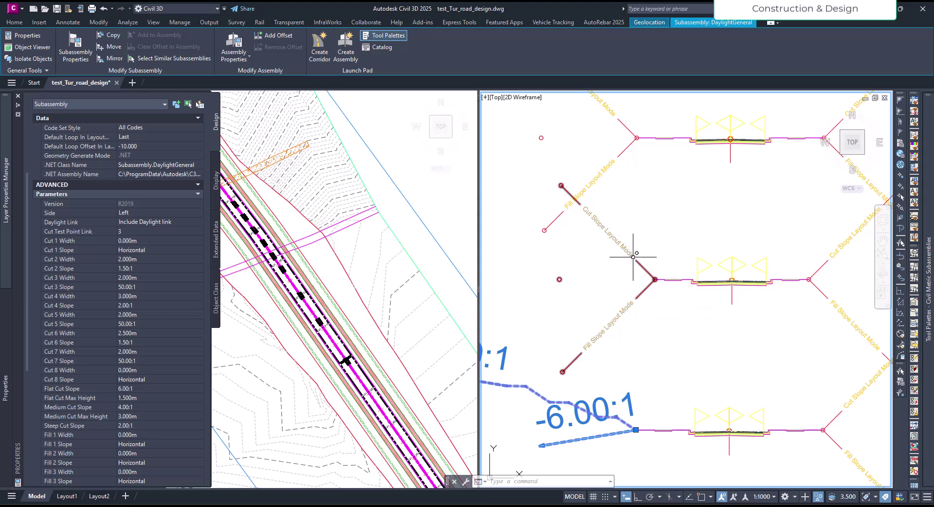
pyautogui.press('Escape')
pyautogui.click(631, 258)
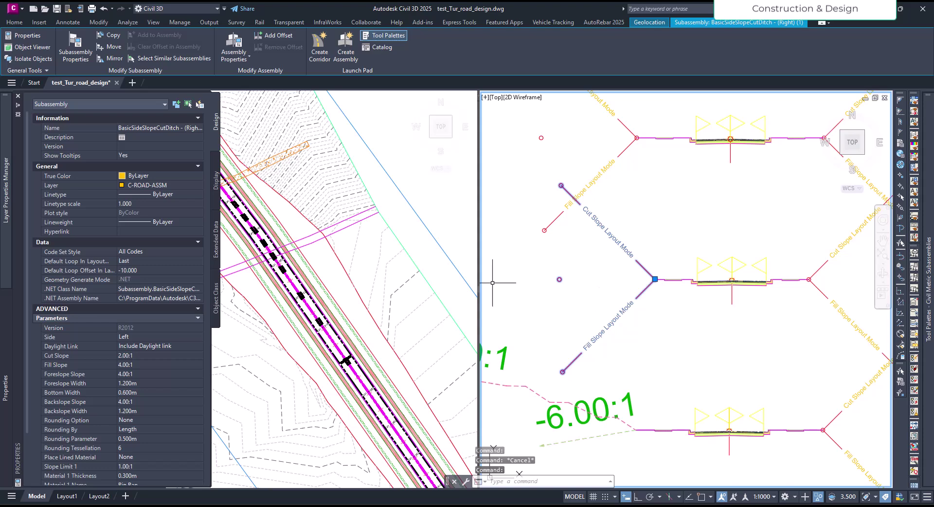
pyautogui.scroll(-3, 152, 396)
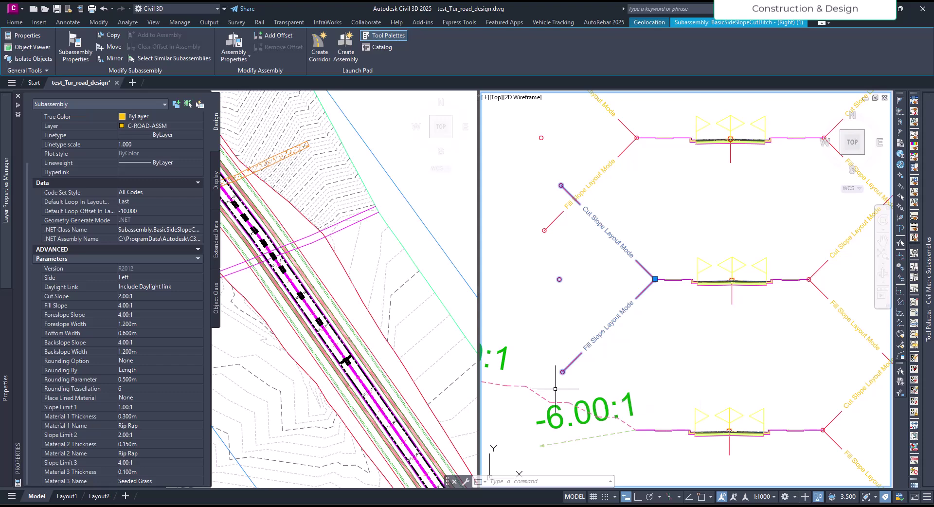
pyautogui.moveTo(525, 415); pyautogui.dragTo(587, 388, button='middle')
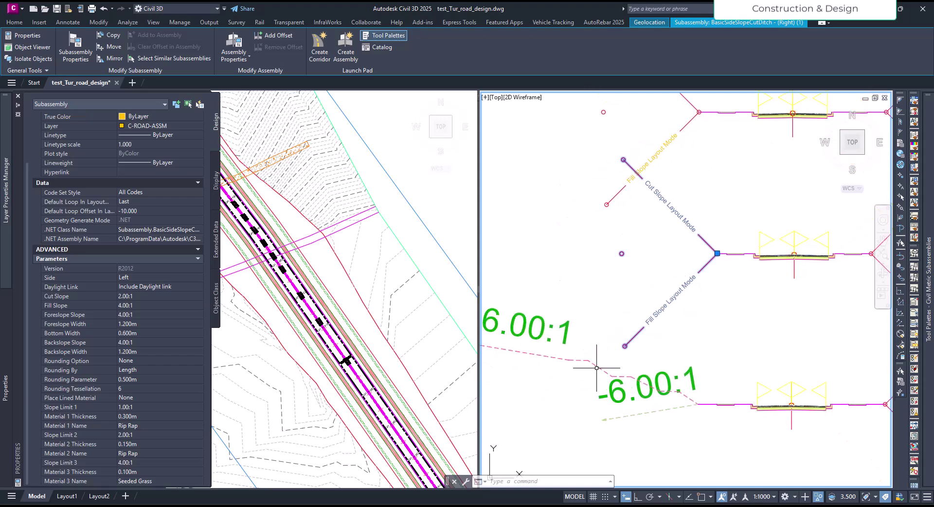
# Set Slope Limit 1 of the DaylightGeneral subassembly on the copied assembly to 50:1.
pyautogui.press('Escape')
pyautogui.click(615, 384)
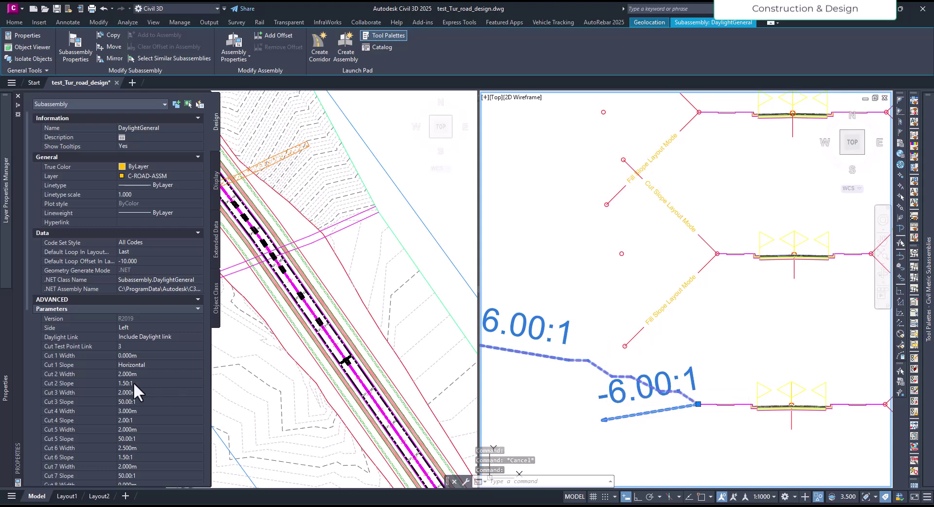
pyautogui.scroll(-6, 134, 382)
pyautogui.scroll(3, 119, 418)
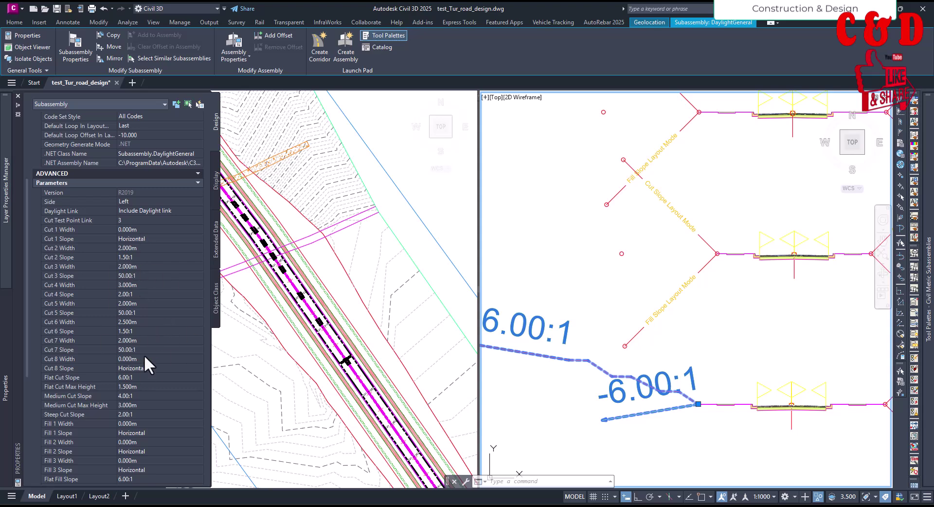
pyautogui.scroll(-7, 144, 356)
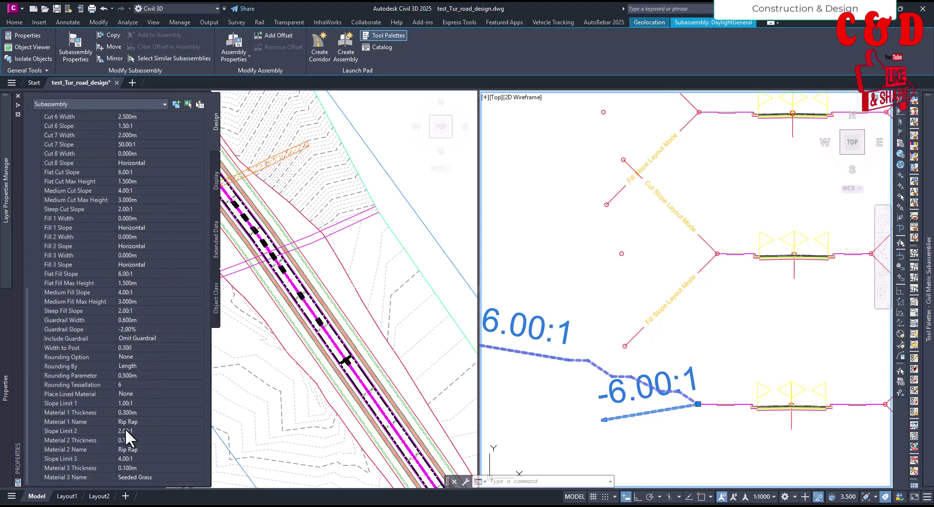
pyautogui.click(144, 404)
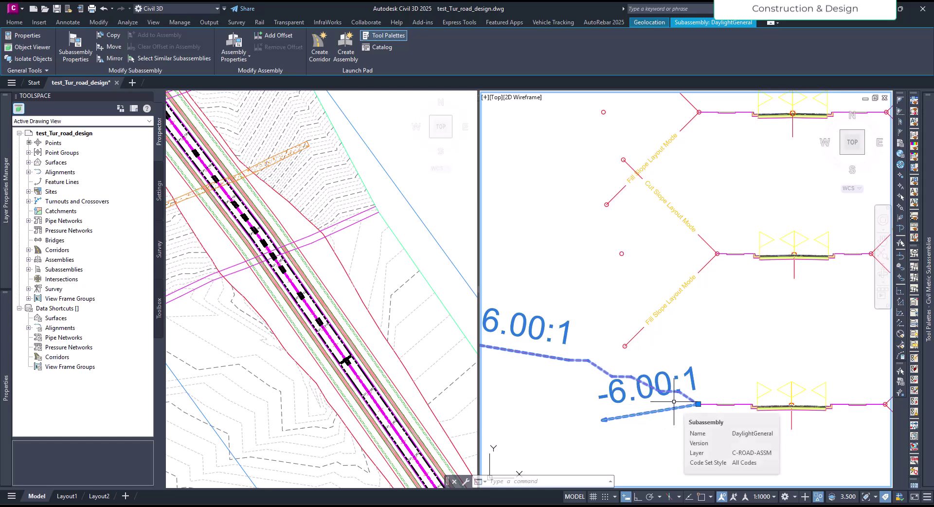
pyautogui.moveTo(8, 388)
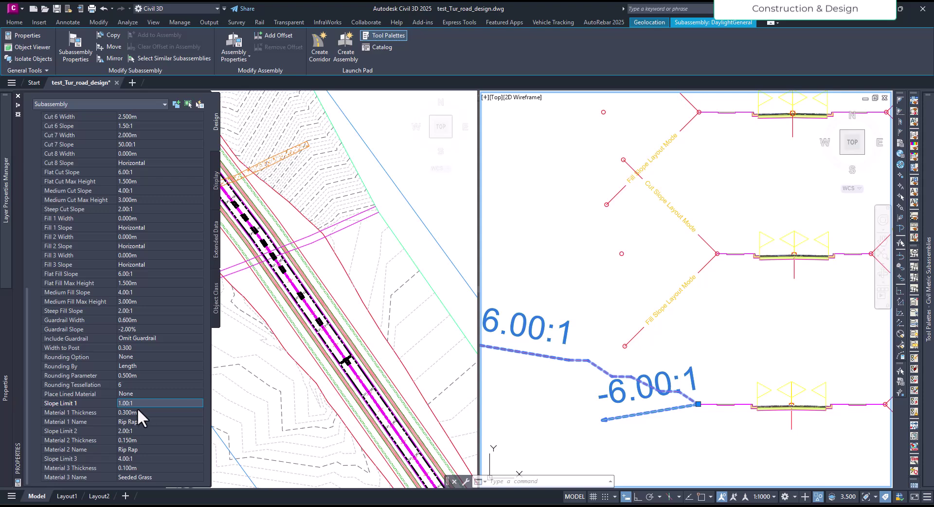
pyautogui.click(110, 402)
pyautogui.write('50:1')
# Set the DaylightGeneral subassembly's Material 1 Thickness to 0.1 m and keep Rip Rap as its material name.
pyautogui.click(136, 412)
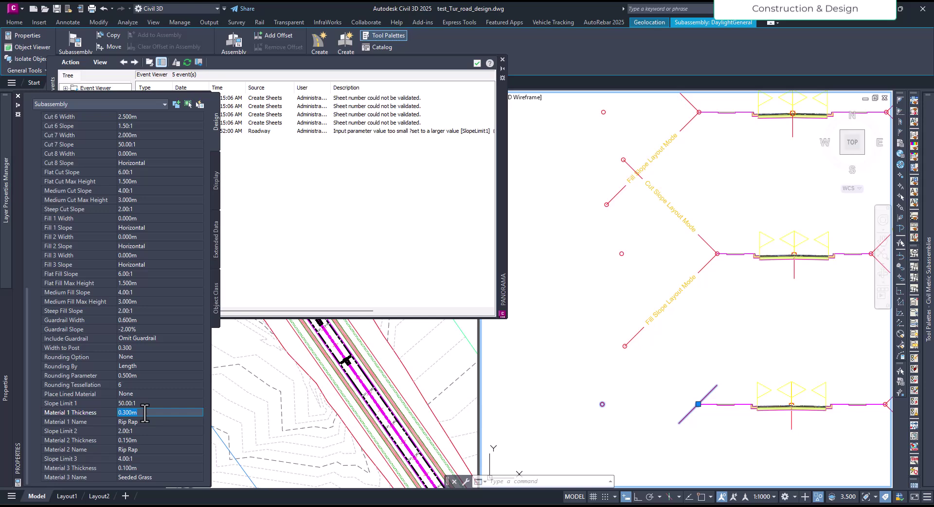
pyautogui.write('0.1')
pyautogui.press('Tab')
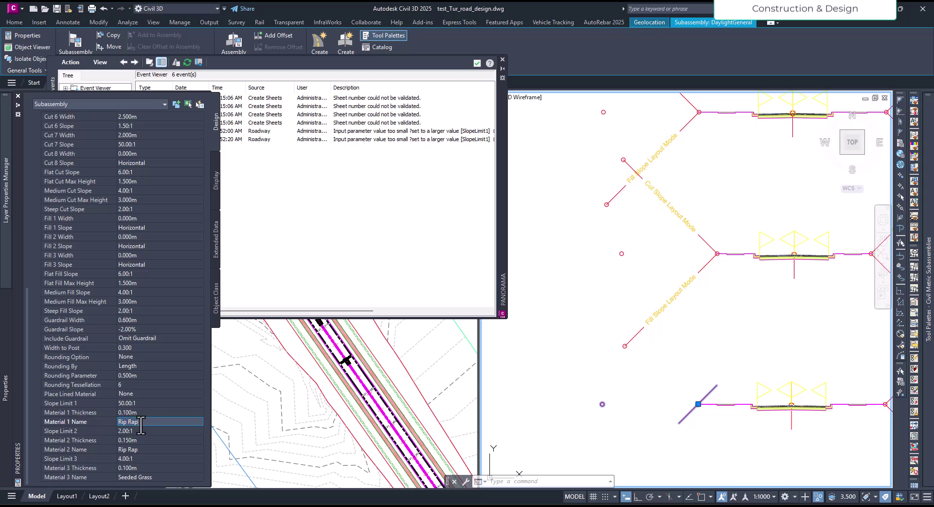
pyautogui.click(135, 422)
# Set the DaylightGeneral subassembly's Slope Limit 2 to 1.5:1 and its Material 2 Thickness to 0.1 m.
pyautogui.click(134, 431)
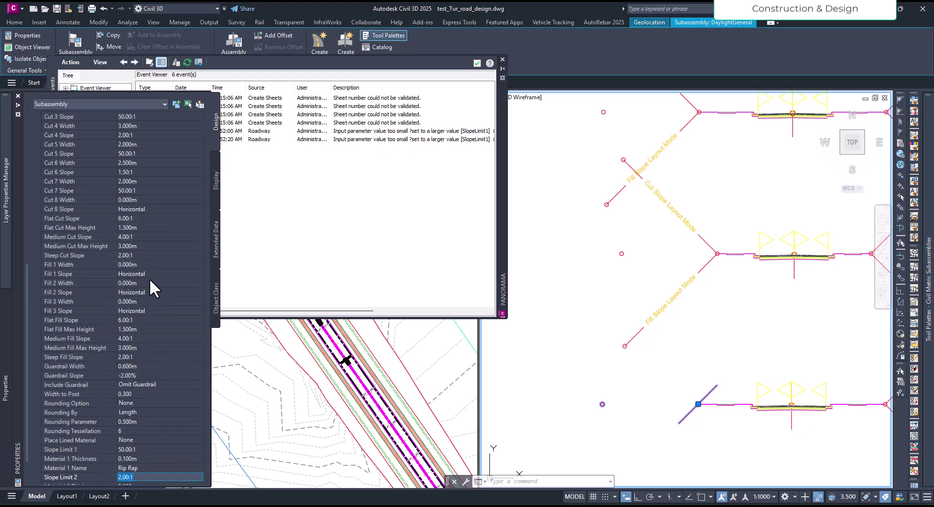
pyautogui.scroll(5, 150, 279)
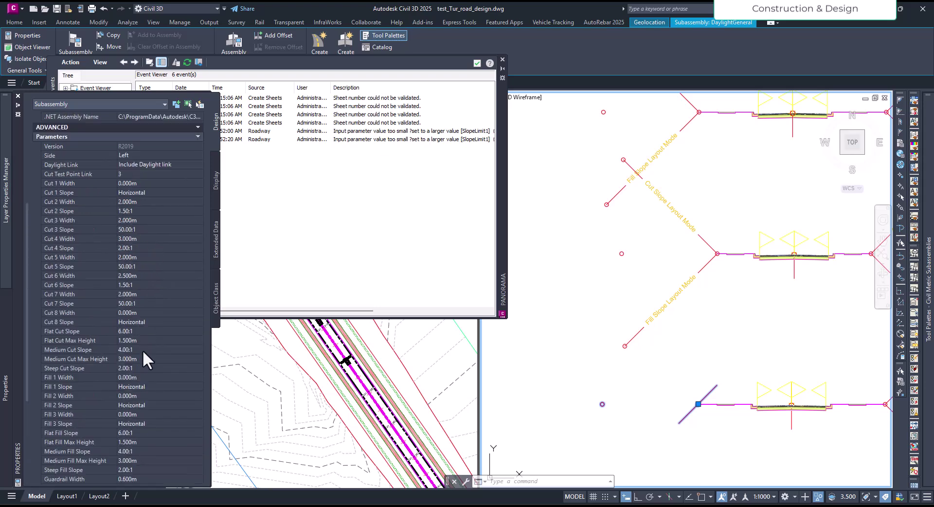
pyautogui.scroll(-5, 145, 343)
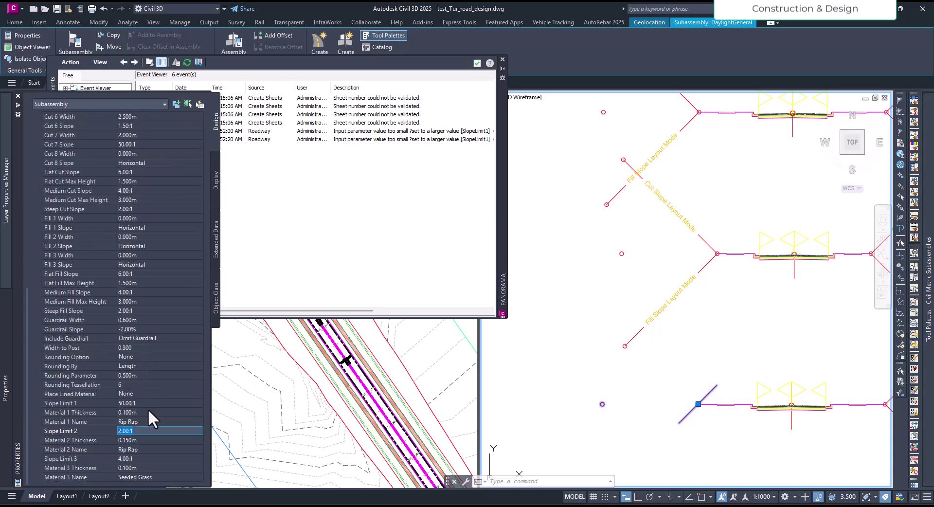
pyautogui.write('1.5:1')
pyautogui.press('Tab')
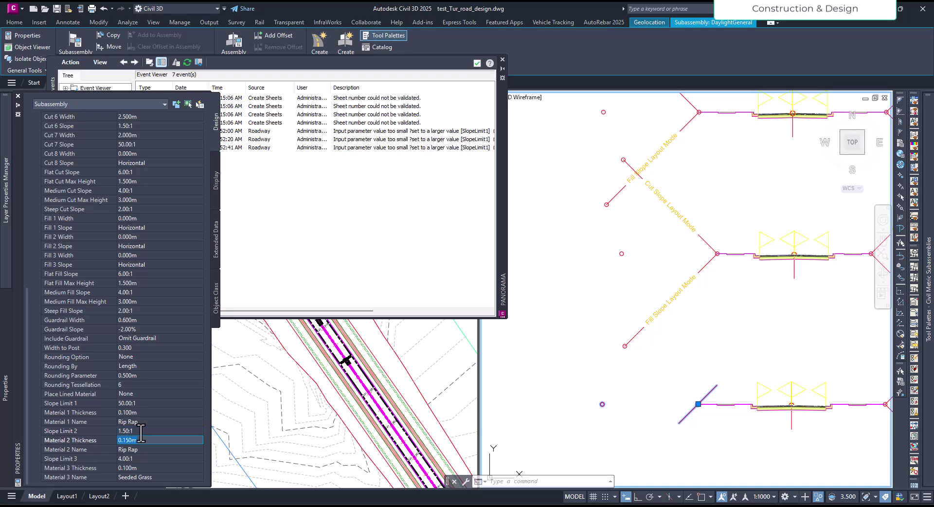
pyautogui.write('0.1')
pyautogui.press('Tab')
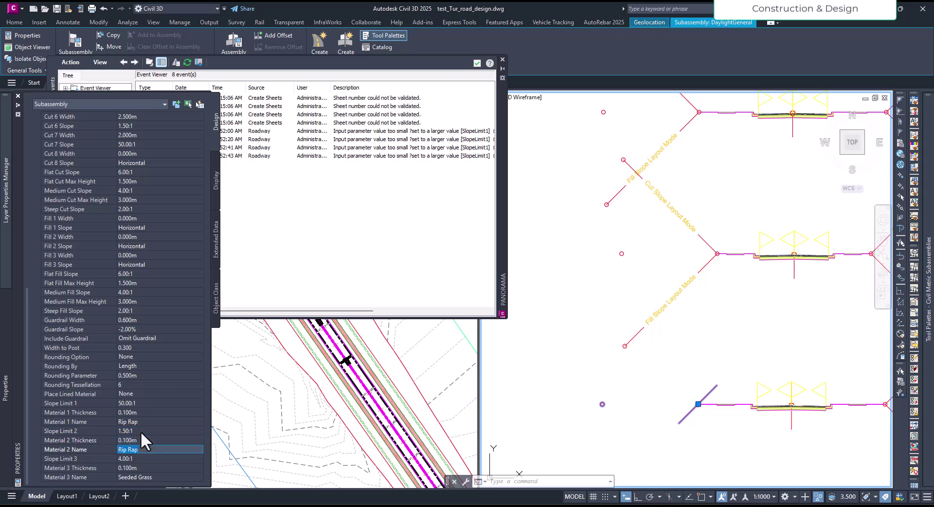
# Set the DaylightGeneral subassembly's Slope Limit 3 to 2:1, leave its material settings as they are, and dismiss the event list.
pyautogui.press('Tab')
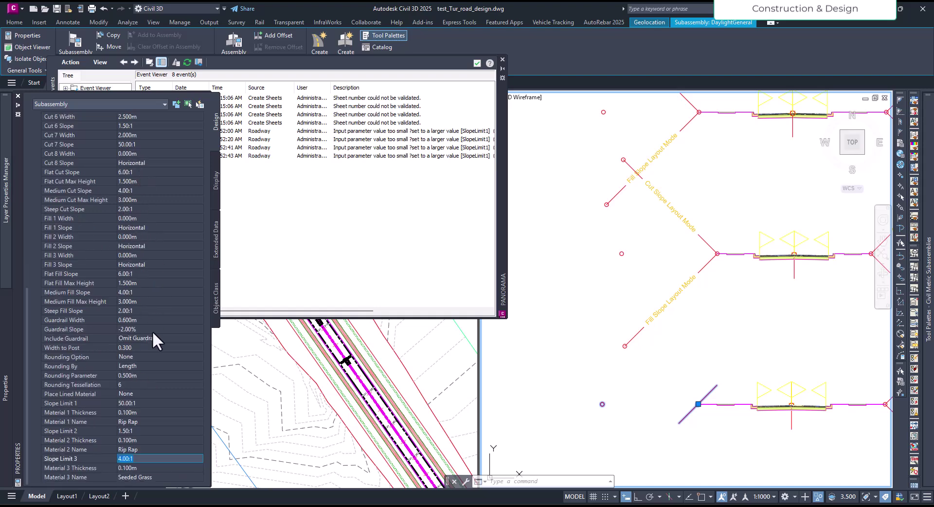
pyautogui.write('2.00:1')
pyautogui.press('Tab')
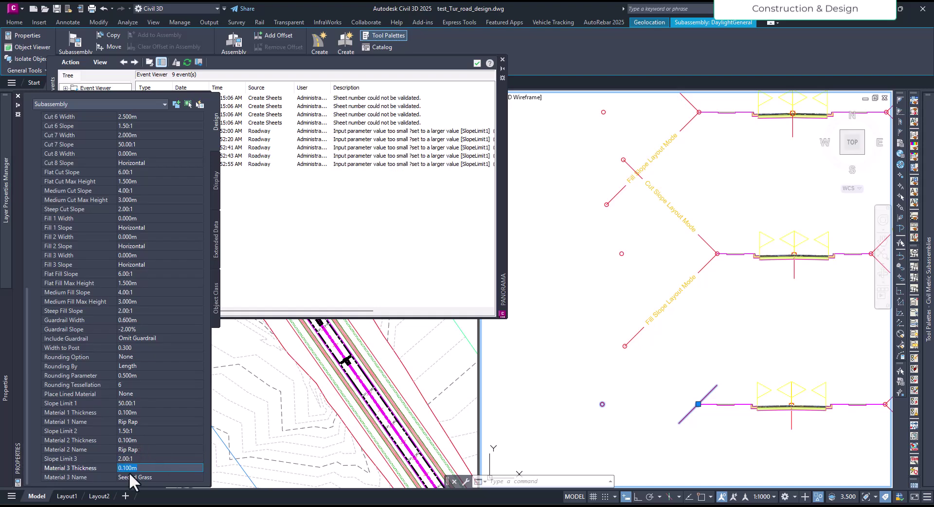
pyautogui.press('Tab')
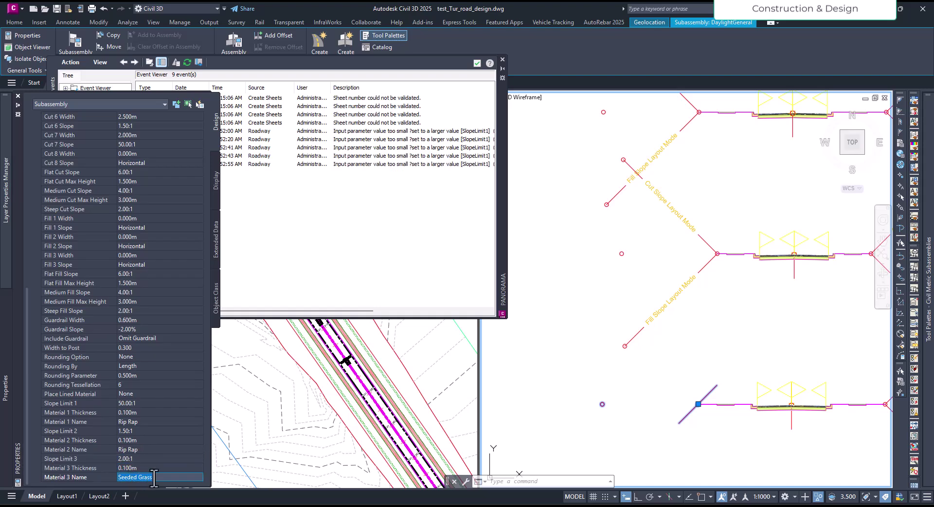
pyautogui.click(154, 476)
pyautogui.doubleClick(154, 477)
pyautogui.click(140, 449)
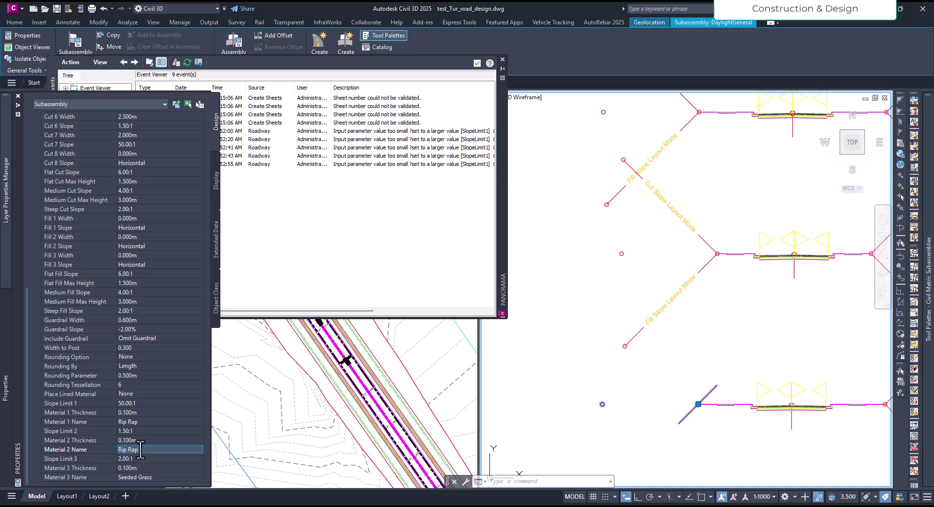
pyautogui.press('Tab')
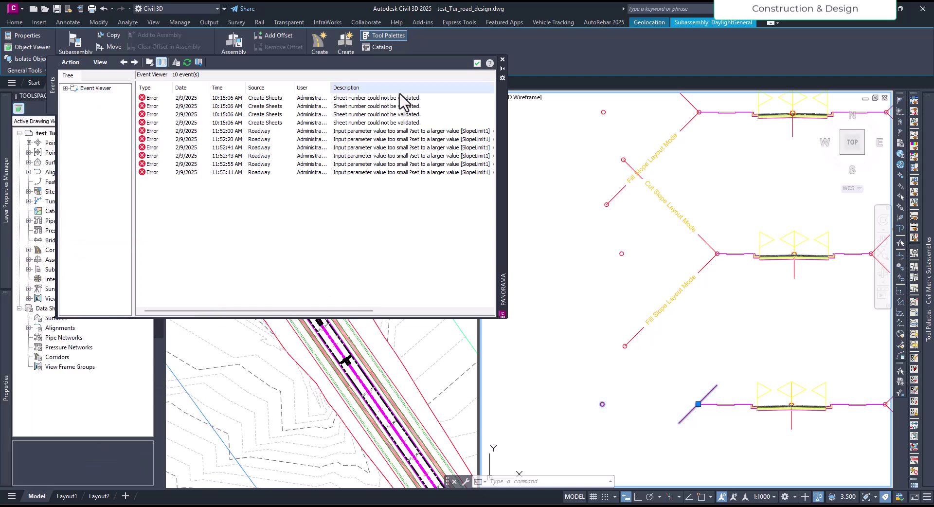
pyautogui.click(477, 63)
pyautogui.click(451, 223)
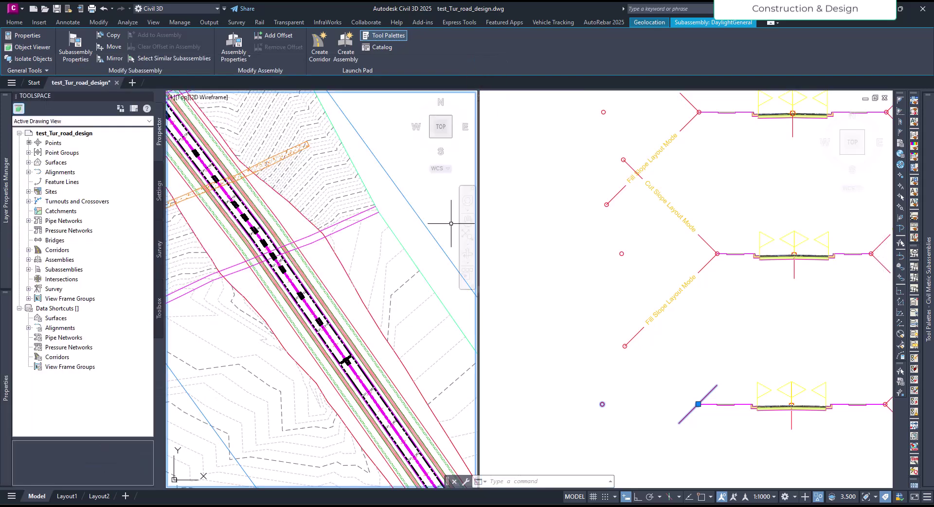
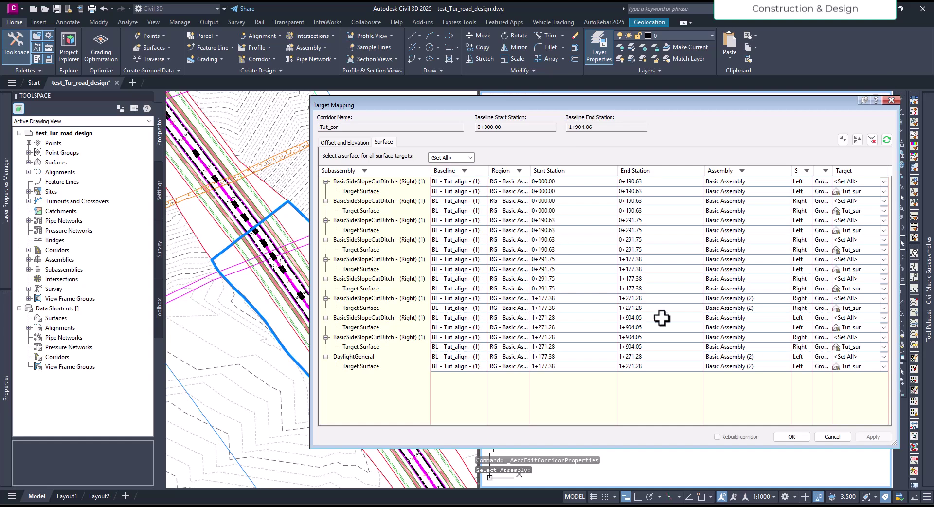
# Accept Tut_sur as the target surface for the Tut_cor subassemblies and apply the corridor changes.
pyautogui.click(450, 158)
pyautogui.click(447, 174)
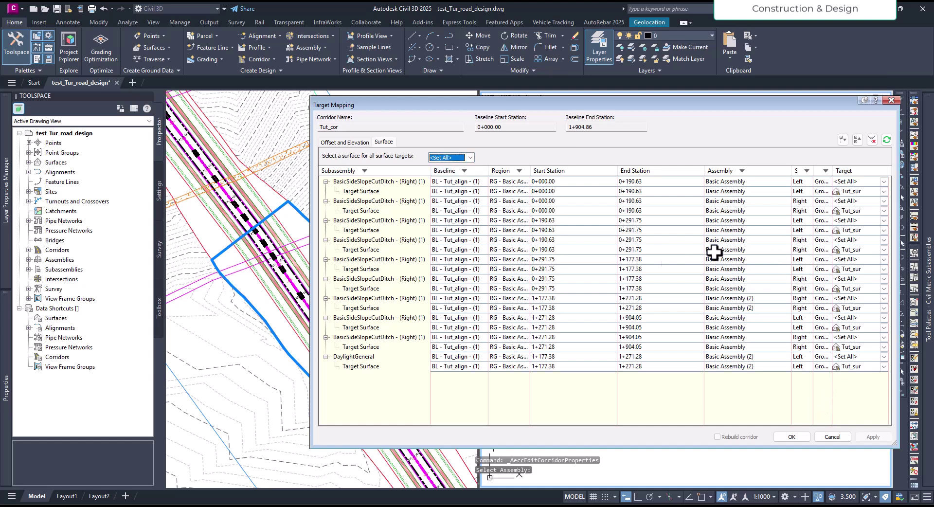
pyautogui.click(791, 436)
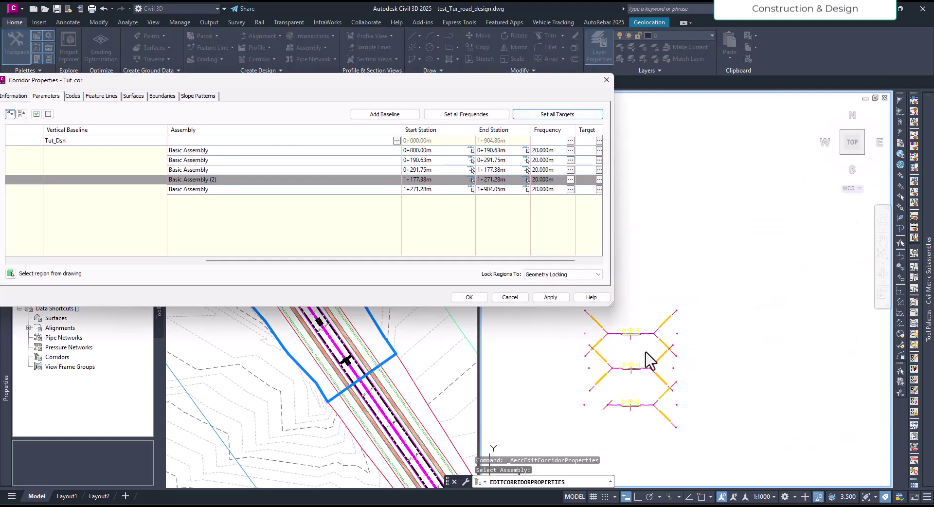
pyautogui.click(548, 296)
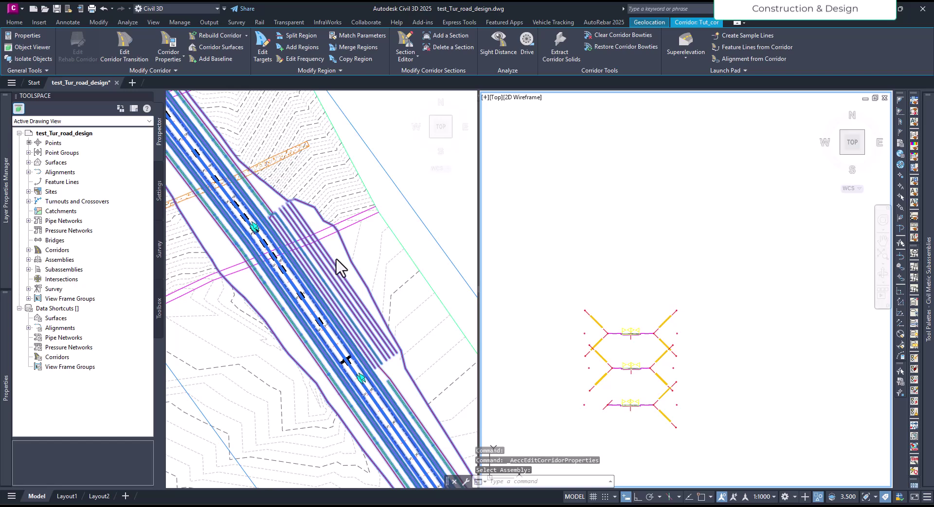
# Examine the rebuilt benching lines of the corridor in plan, then clear the selection.
pyautogui.click(340, 256)
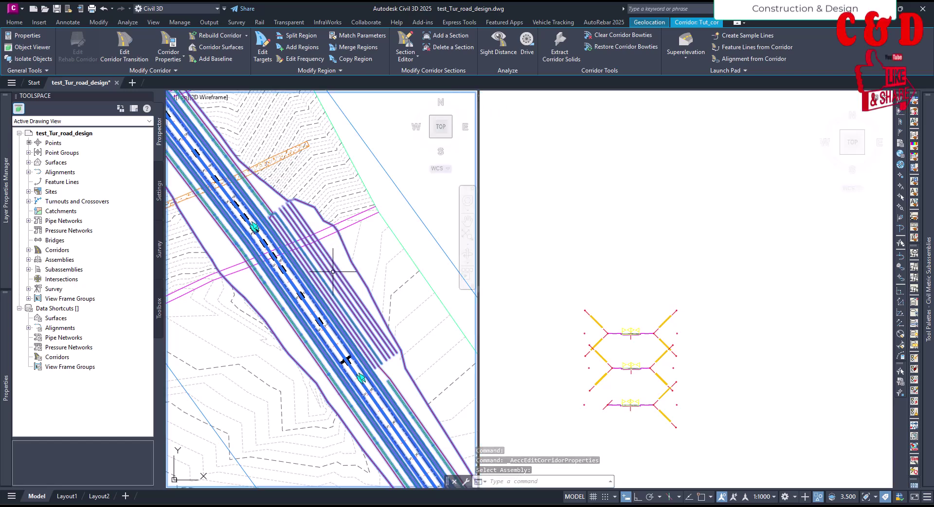
pyautogui.scroll(2, 353, 298)
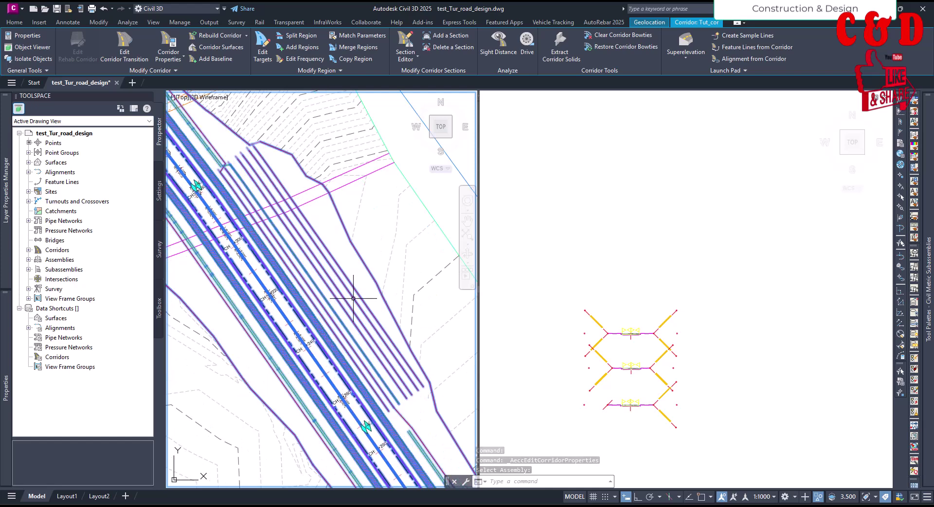
pyautogui.scroll(1, 354, 298)
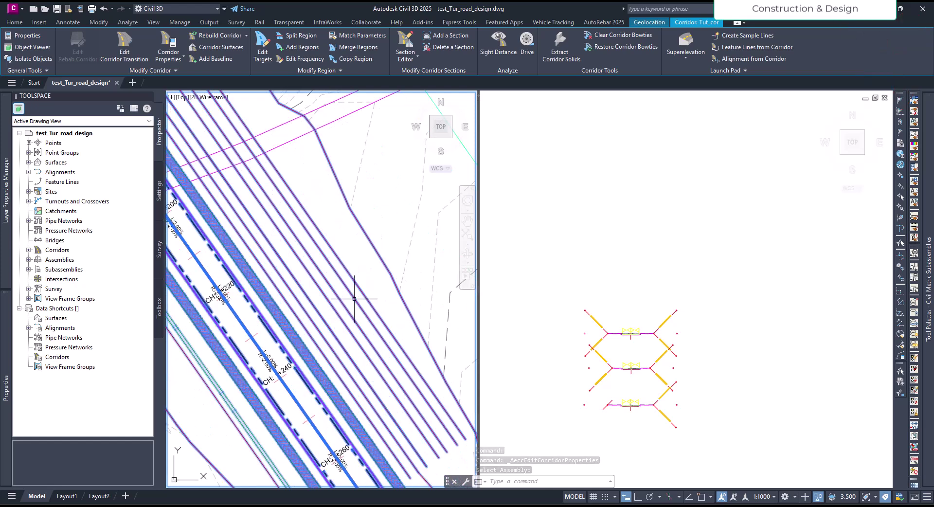
pyautogui.press('Escape')
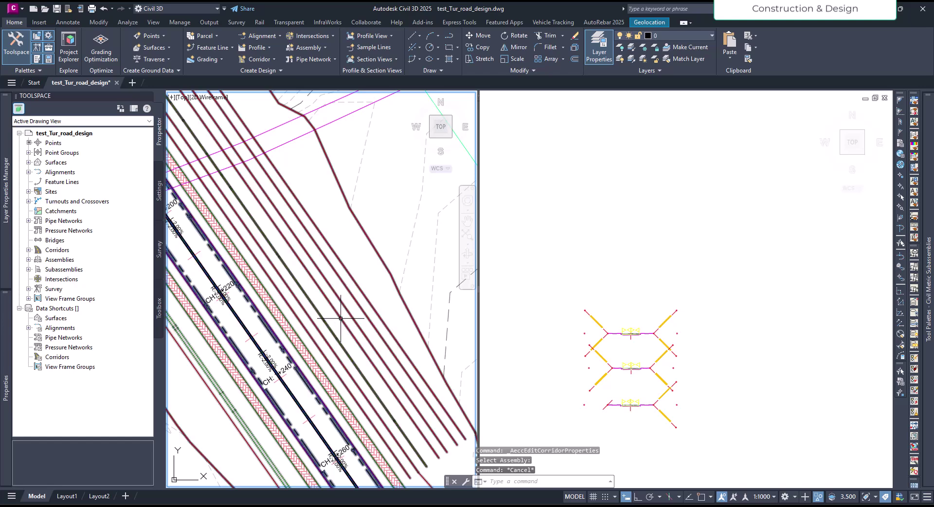
# Inspect the Tut_cor corridor's benched region in 3D with the Object Viewer and close the viewer.
pyautogui.click(337, 311)
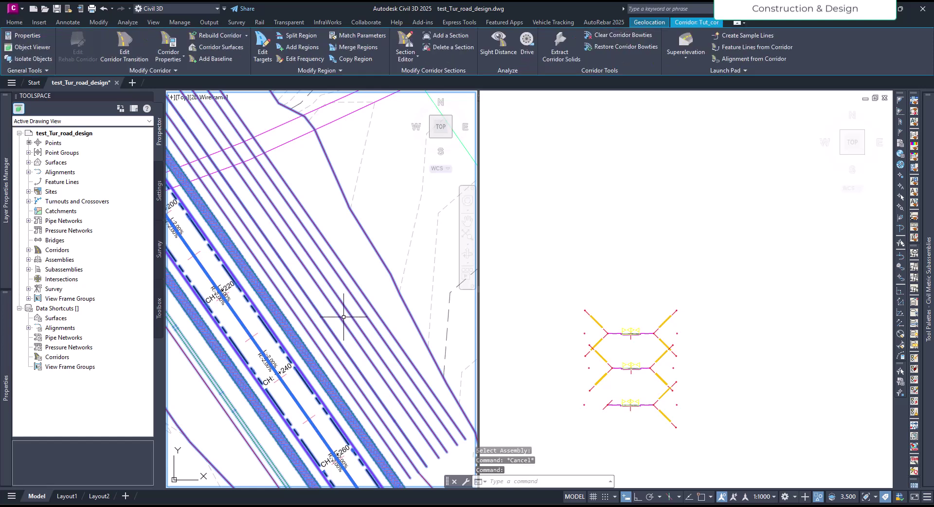
pyautogui.scroll(-3, 343, 317)
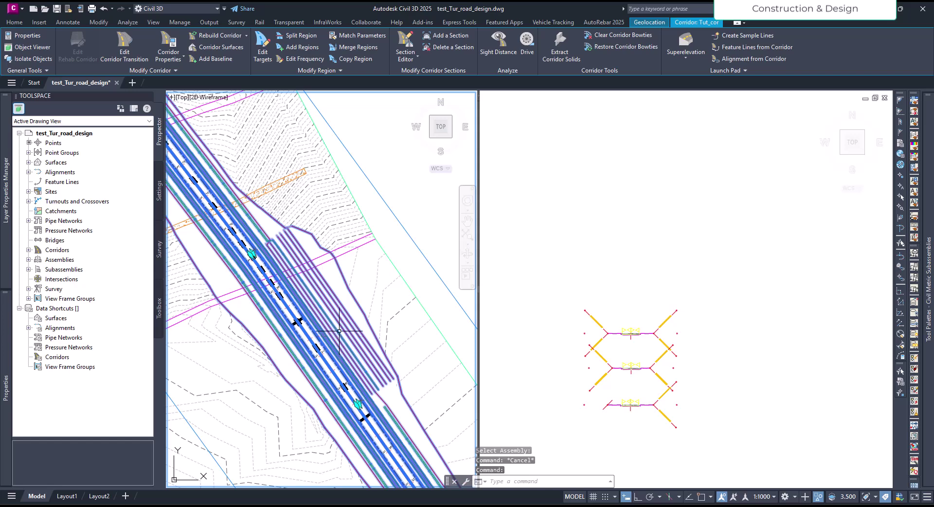
pyautogui.scroll(2, 340, 330)
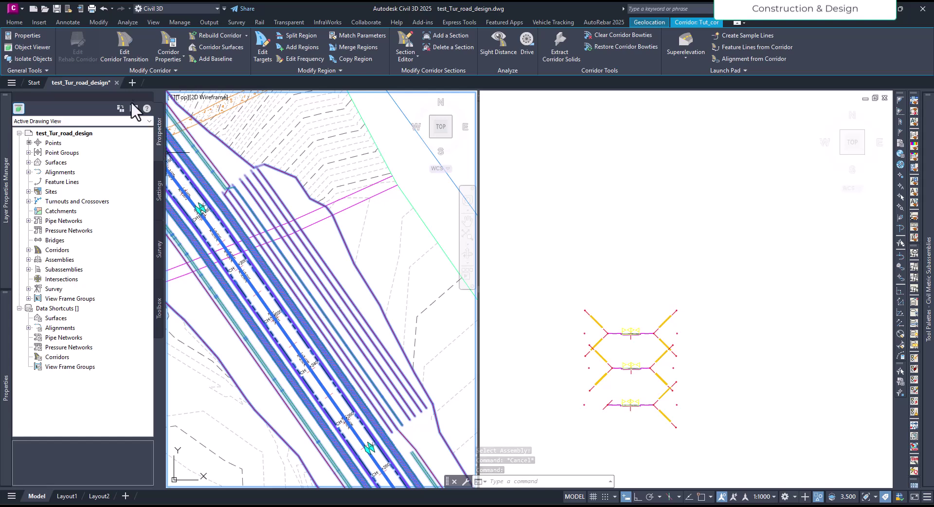
pyautogui.click(36, 49)
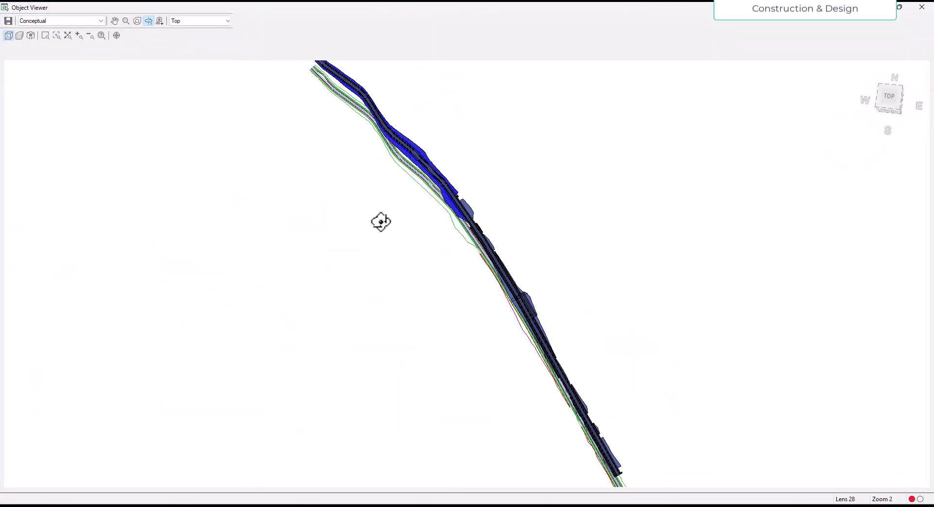
pyautogui.moveTo(381, 222); pyautogui.dragTo(526, 270)
pyautogui.scroll(5, 527, 270)
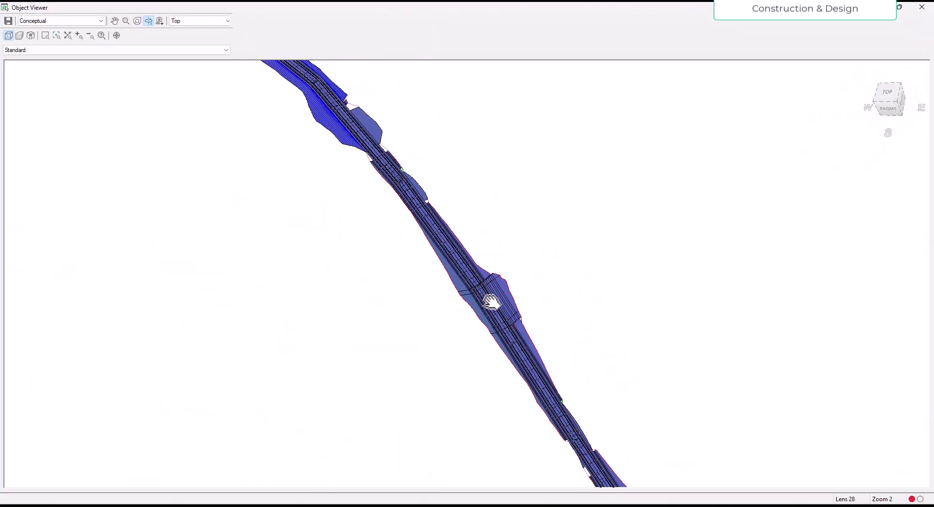
pyautogui.scroll(3, 574, 335)
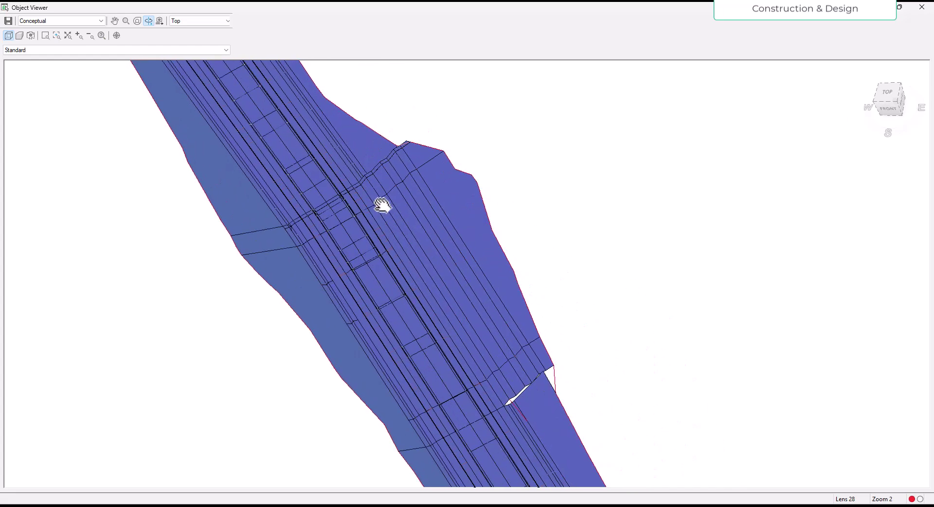
pyautogui.scroll(2, 476, 287)
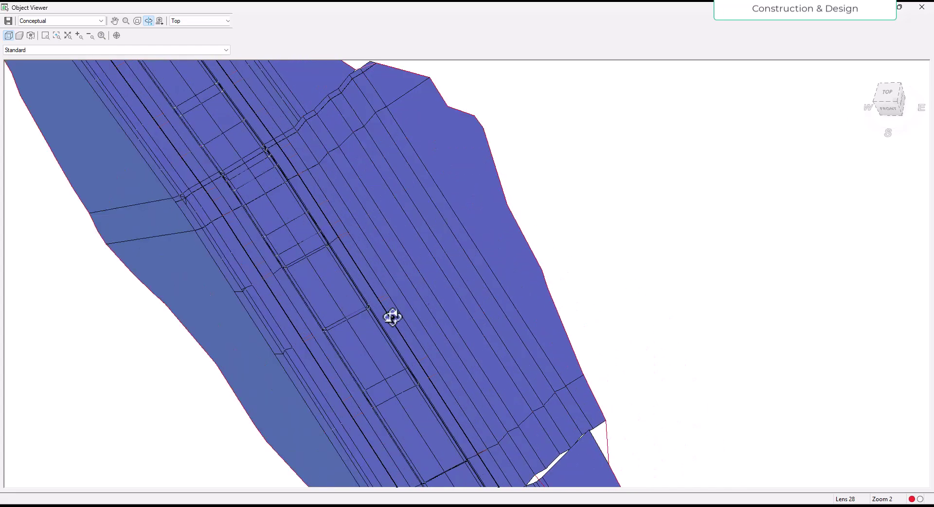
pyautogui.click(922, 7)
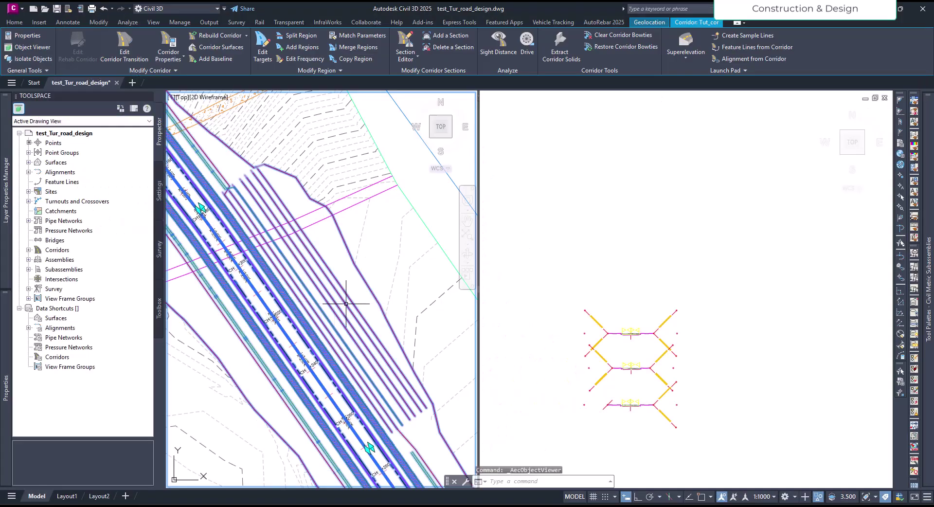
# Check the chainage labels along the benched stretch of the corridor in plan.
pyautogui.scroll(-3, 290, 310)
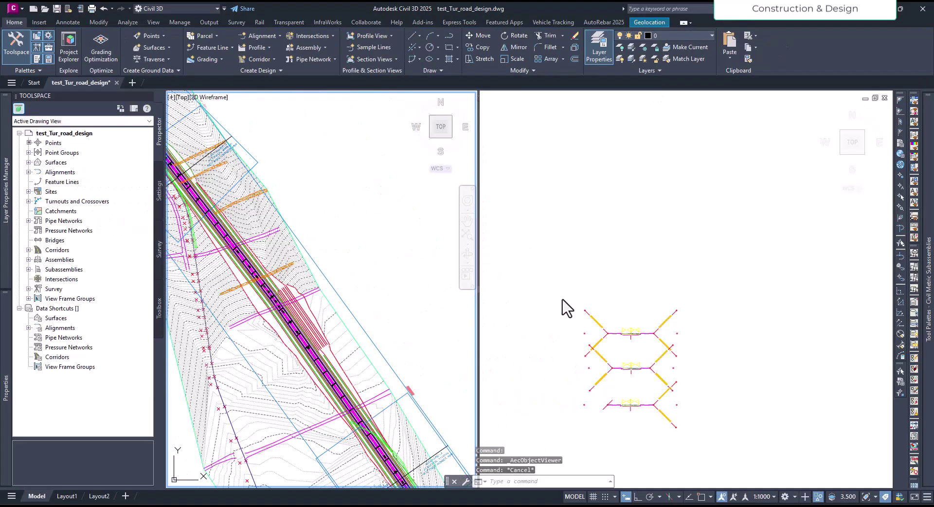
pyautogui.click(576, 282)
pyautogui.scroll(-5, 590, 348)
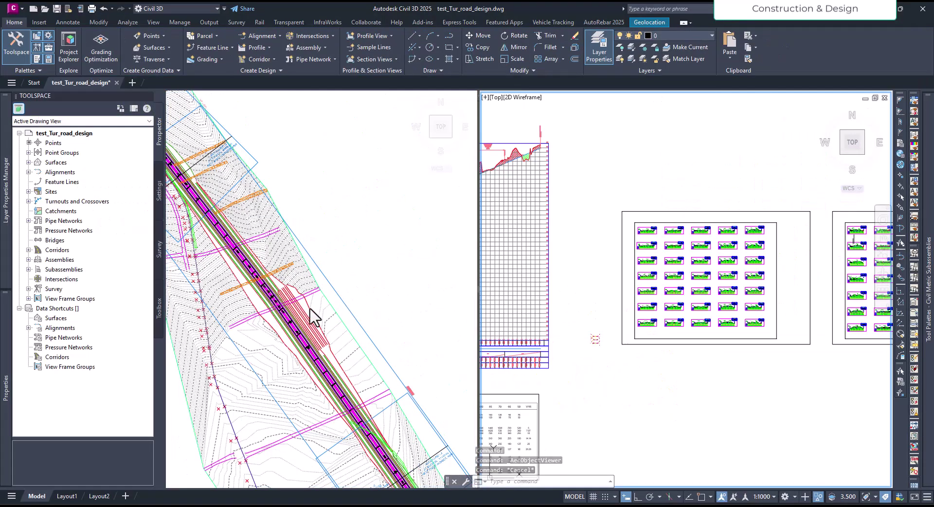
pyautogui.click(338, 312)
pyautogui.scroll(5, 293, 315)
pyautogui.scroll(4, 293, 314)
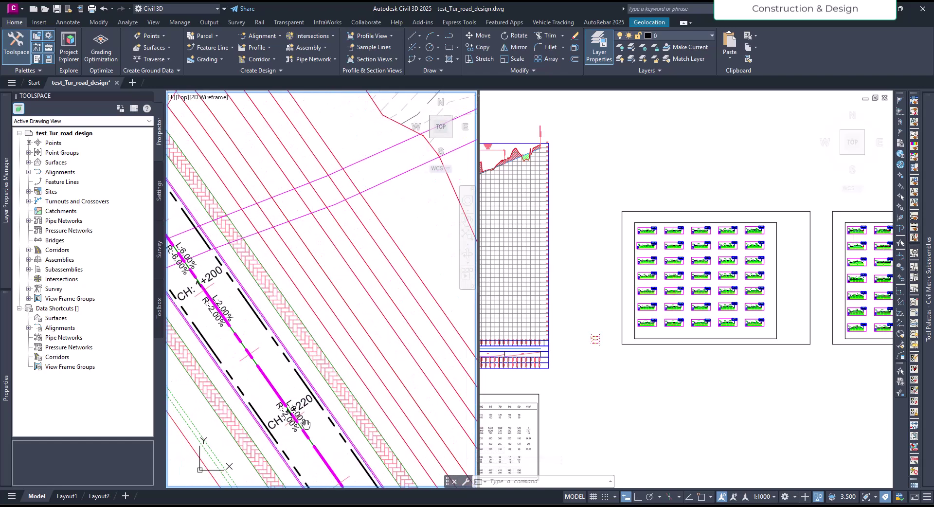
# Find the section view for CH 1+200 among the cross-section sheets and examine its benched cut slope.
pyautogui.scroll(-3, 243, 275)
pyautogui.click(605, 378)
pyautogui.scroll(-2, 605, 378)
pyautogui.scroll(4, 657, 313)
pyautogui.scroll(8, 657, 314)
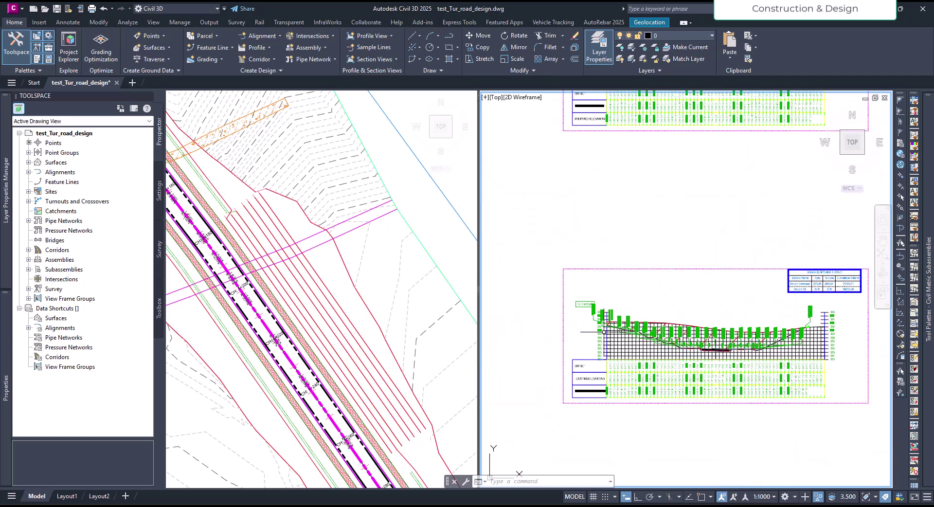
pyautogui.scroll(-1, 567, 286)
pyautogui.scroll(-1, 653, 267)
pyautogui.scroll(-1, 637, 275)
pyautogui.scroll(3, 534, 283)
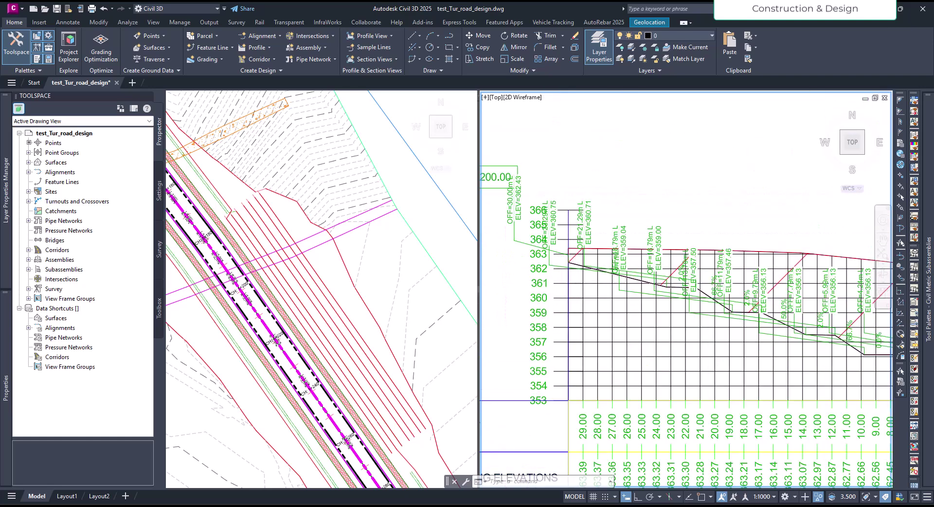
pyautogui.scroll(-3, 633, 305)
pyautogui.scroll(3, 633, 305)
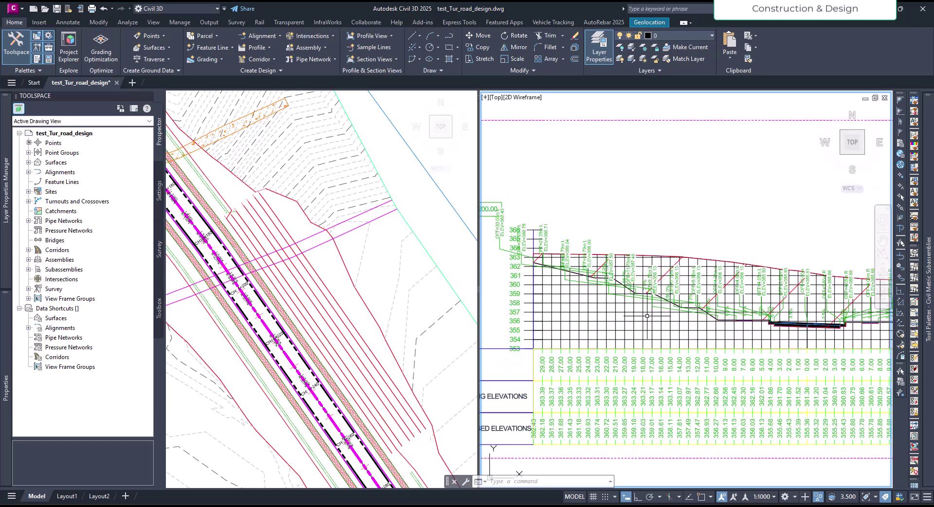
# Hide the offset and elevation labels in the CH 1+200 section view.
pyautogui.click(583, 251)
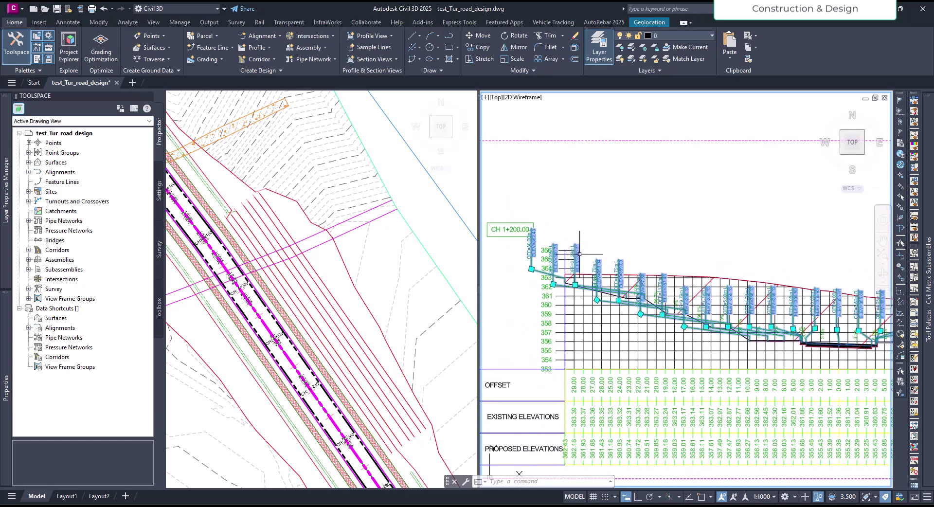
pyautogui.rightClick(605, 194)
pyautogui.moveTo(683, 226)
pyautogui.click(725, 235)
# Examine the bench slope grades and the material volume table in the CH 1+200 section view.
pyautogui.moveTo(663, 259); pyautogui.dragTo(579, 218, button='middle')
pyautogui.scroll(5, 630, 279)
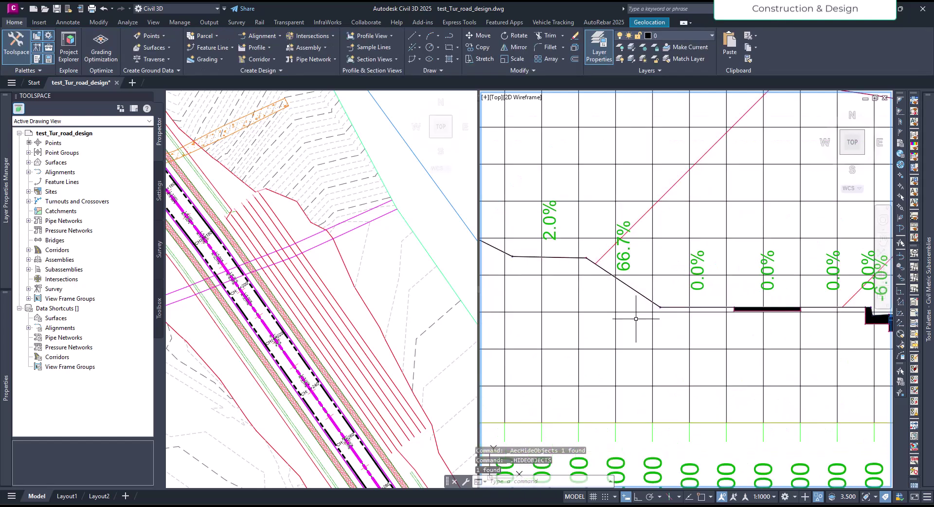
pyautogui.scroll(-5, 656, 322)
pyautogui.scroll(1, 553, 269)
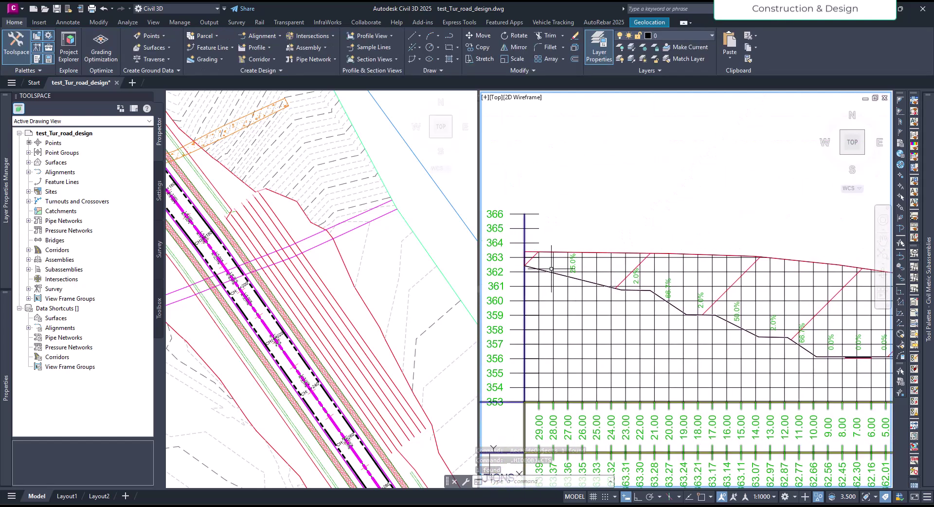
pyautogui.scroll(-6, 553, 269)
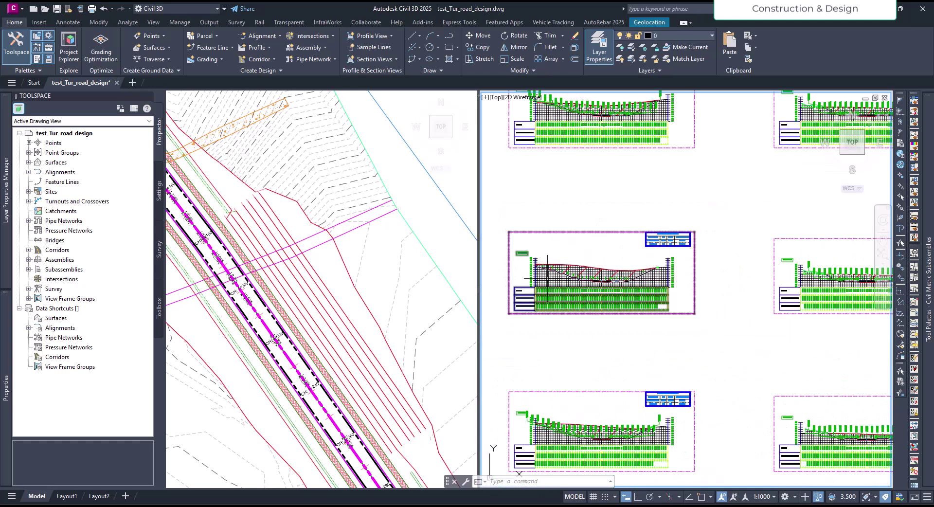
pyautogui.scroll(5, 677, 247)
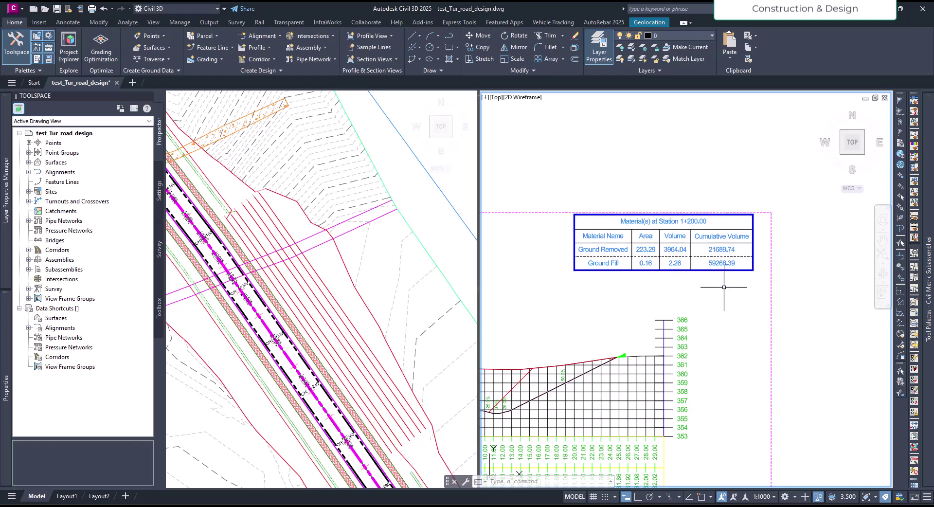
pyautogui.scroll(-5, 722, 287)
pyautogui.scroll(4, 657, 326)
pyautogui.scroll(1, 610, 333)
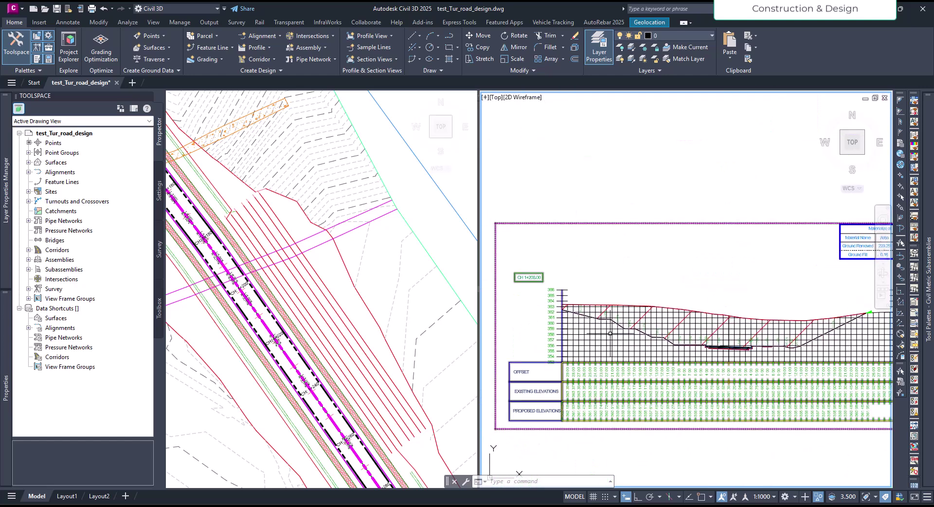
pyautogui.scroll(-3, 571, 250)
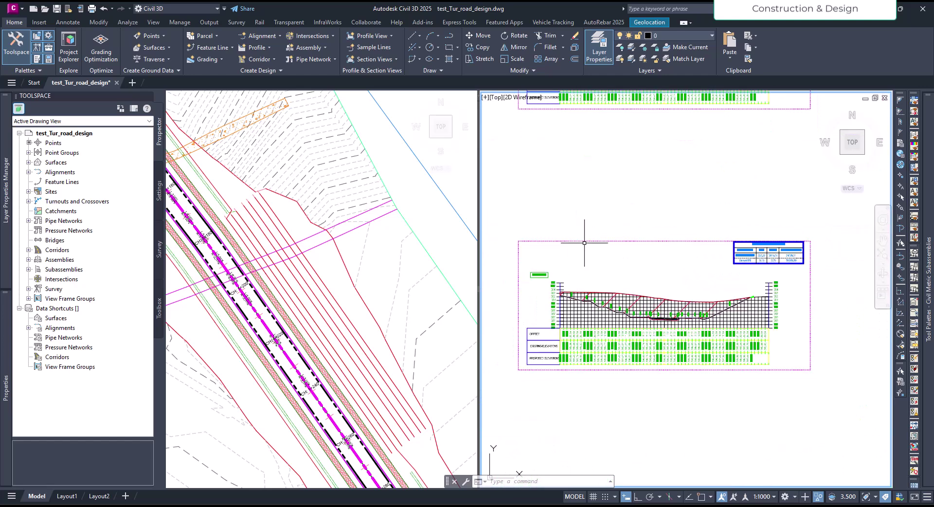
# Open the material list for alignment Tut_align and sample line group Tut_algn from the section view.
pyautogui.click(583, 243)
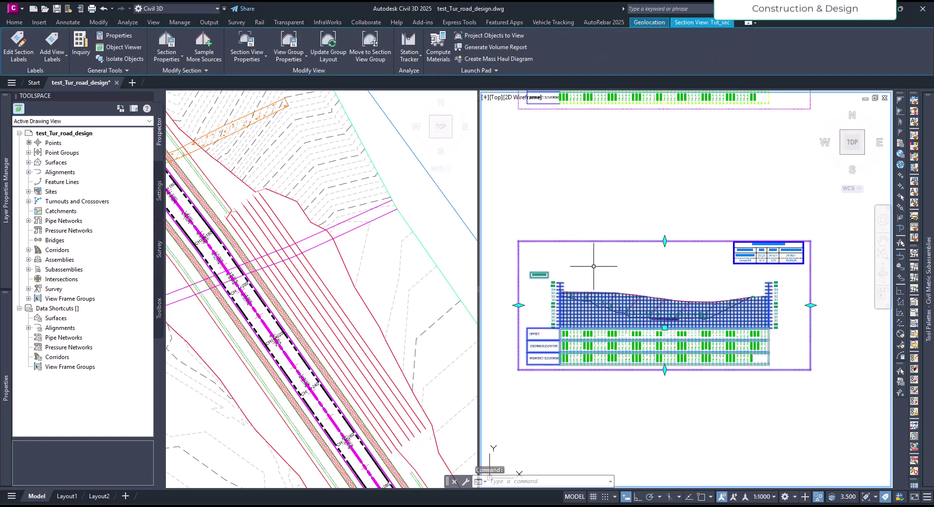
pyautogui.click(436, 61)
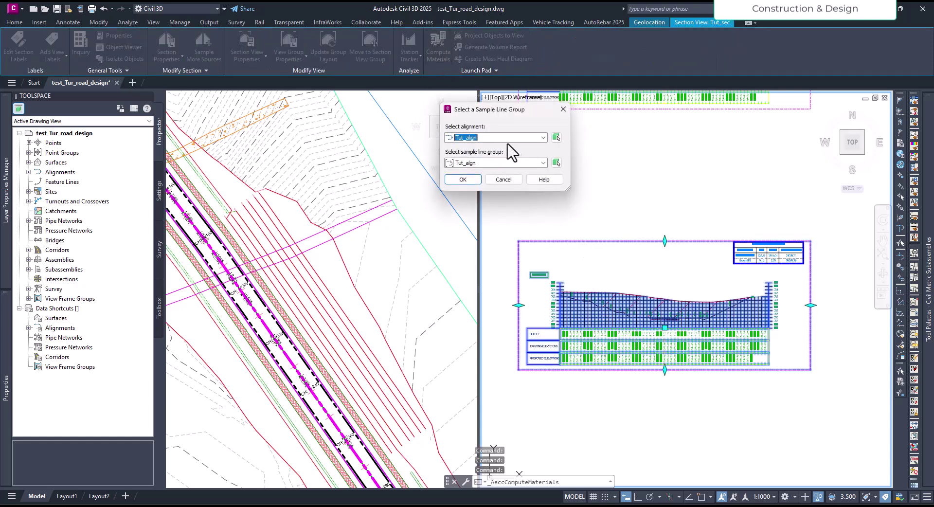
pyautogui.click(482, 138)
pyautogui.click(480, 147)
pyautogui.click(487, 163)
pyautogui.click(477, 173)
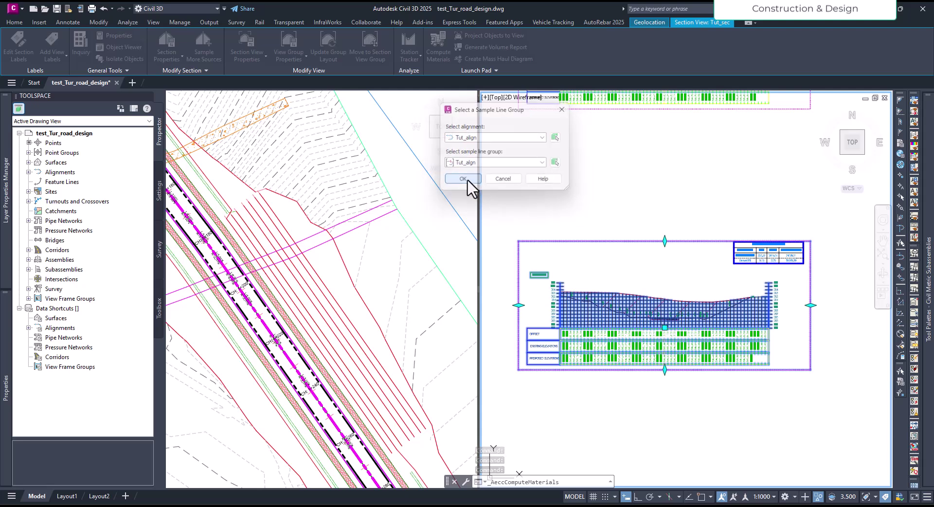
pyautogui.click(468, 179)
pyautogui.moveTo(525, 57); pyautogui.dragTo(145, 76)
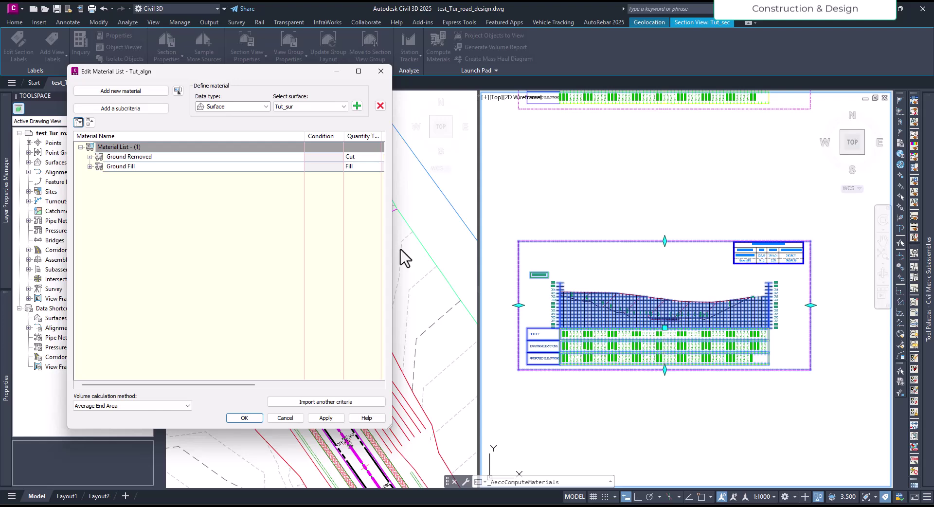
# Add a new material to the material list with its quantity type set to Structures.
pyautogui.click(105, 92)
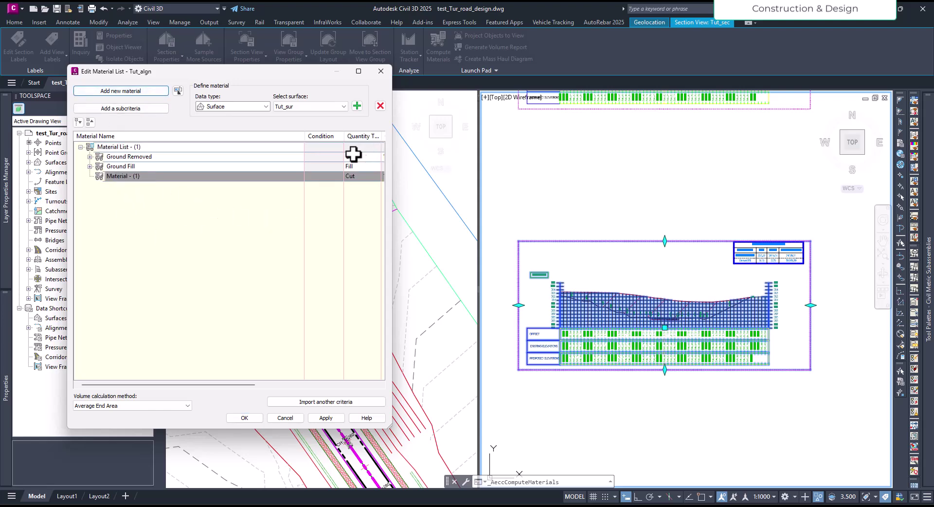
pyautogui.moveTo(382, 136); pyautogui.dragTo(390, 136)
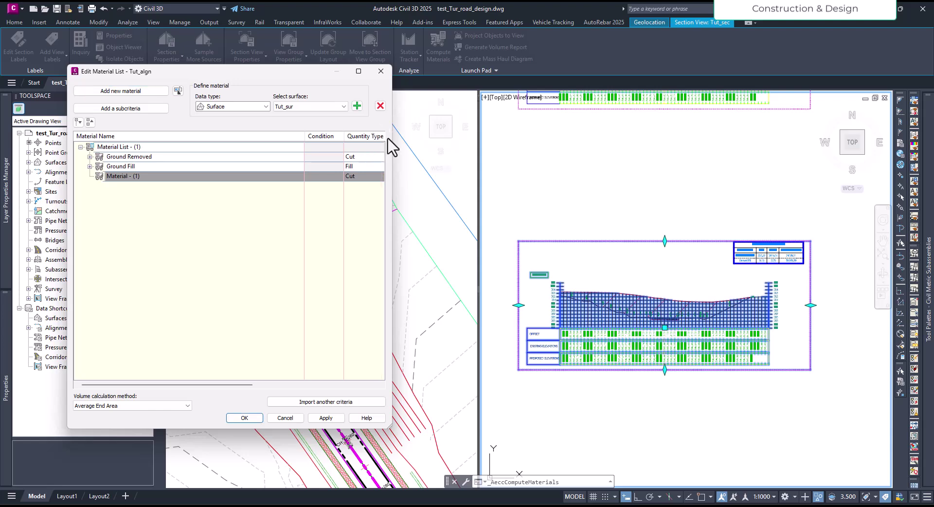
pyautogui.click(355, 177)
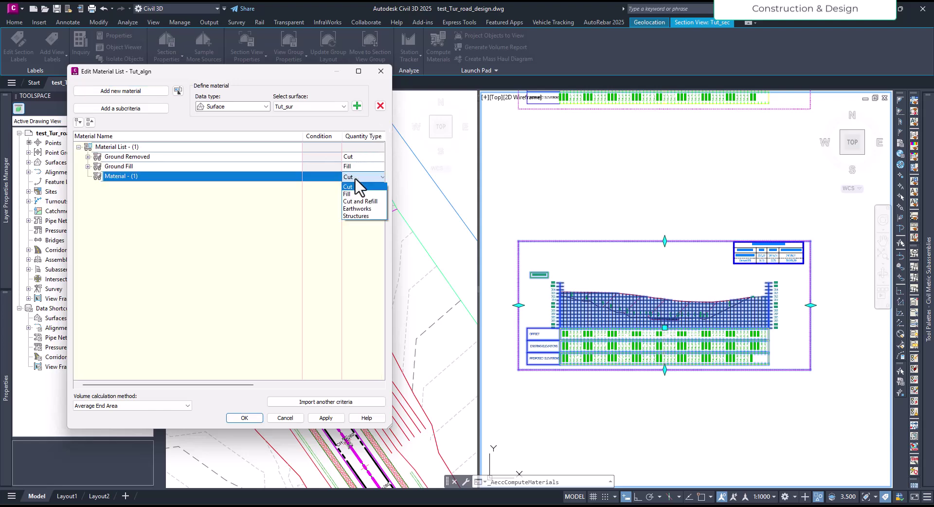
pyautogui.click(358, 217)
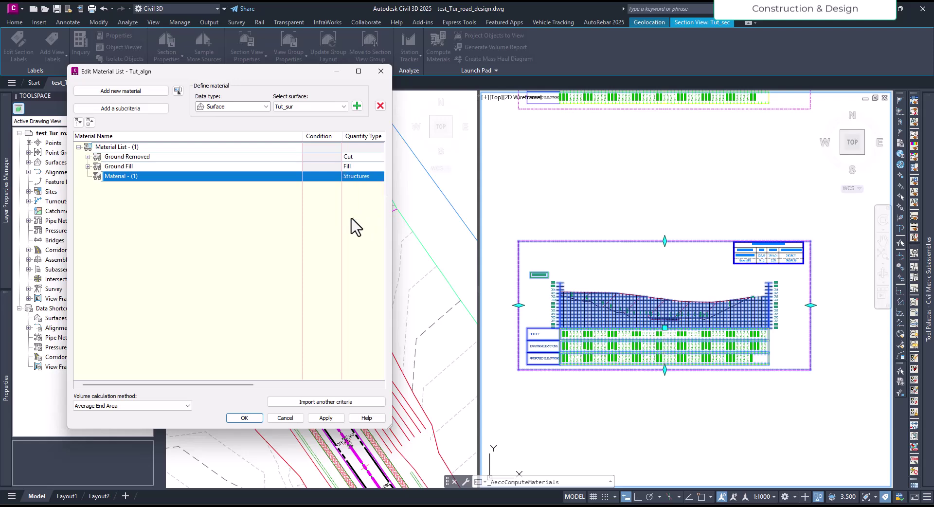
# Switch the material's data type to Corridor Shape and review the Tut_cor shapes available for selection.
pyautogui.click(222, 107)
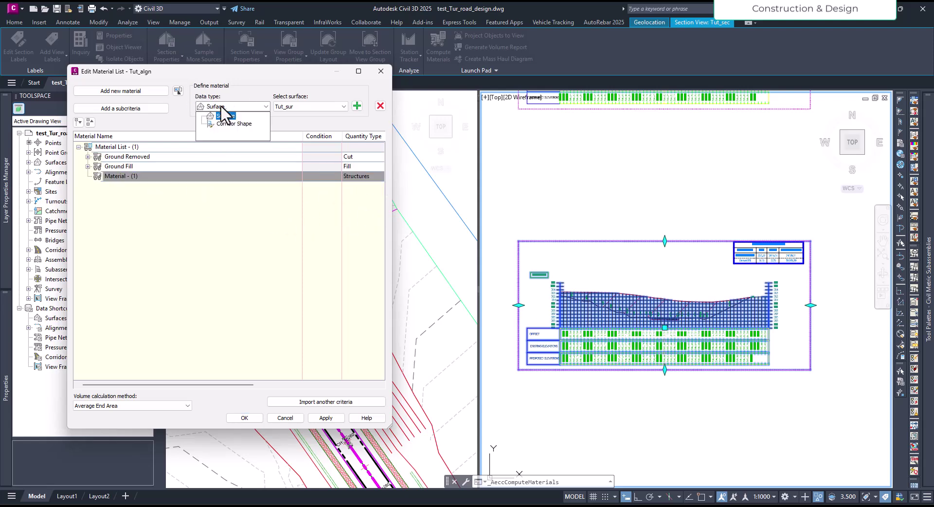
pyautogui.click(229, 124)
pyautogui.click(298, 108)
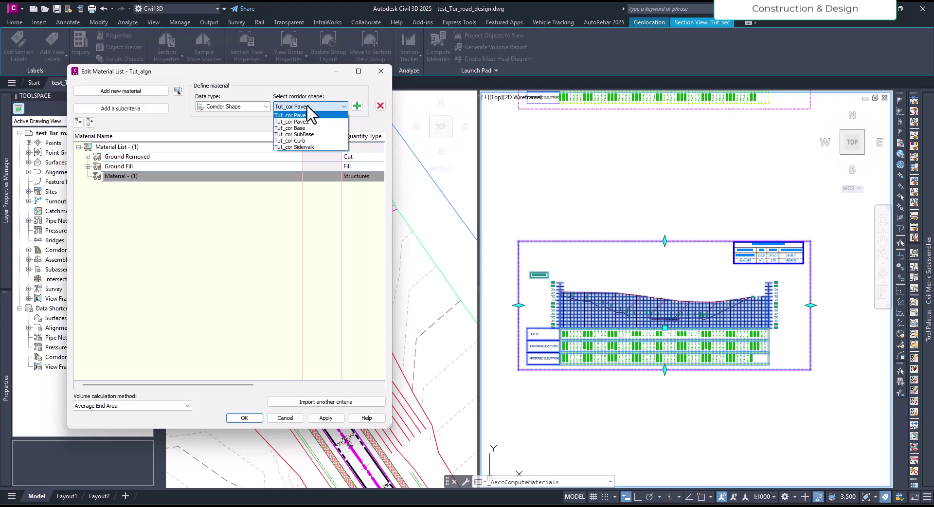
pyautogui.click(309, 115)
pyautogui.click(318, 107)
pyautogui.click(323, 95)
pyautogui.click(314, 108)
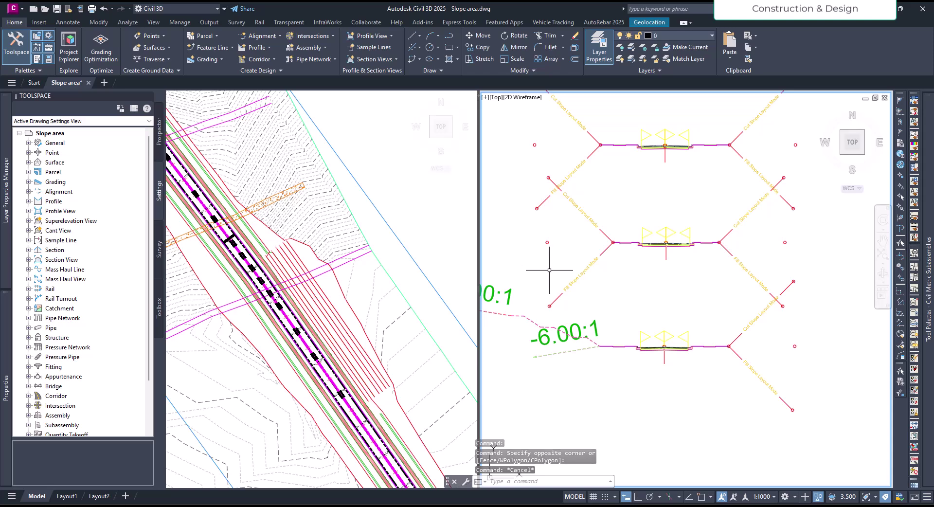
# Examine the benched cut slope in the cross-section sheets of the Slope area drawing.
pyautogui.scroll(-8, 548, 272)
pyautogui.scroll(2, 687, 292)
pyautogui.moveTo(688, 292); pyautogui.dragTo(480, 308, button='middle')
pyautogui.scroll(5, 663, 288)
pyautogui.moveTo(663, 287); pyautogui.dragTo(657, 295, button='middle')
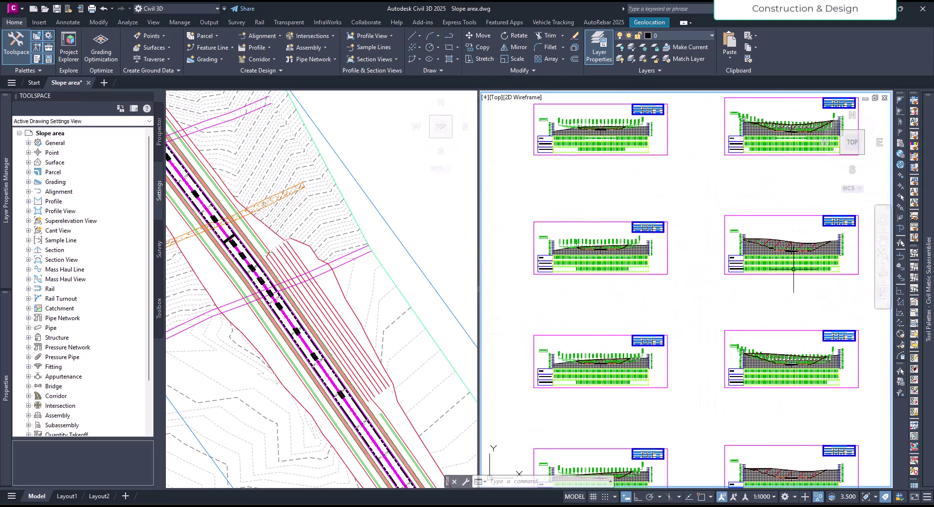
pyautogui.scroll(8, 688, 291)
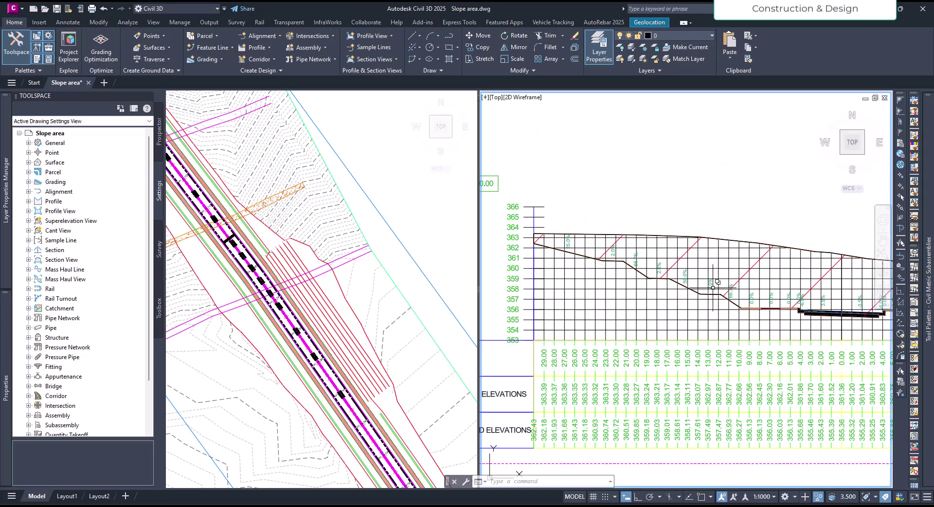
pyautogui.scroll(-8, 717, 314)
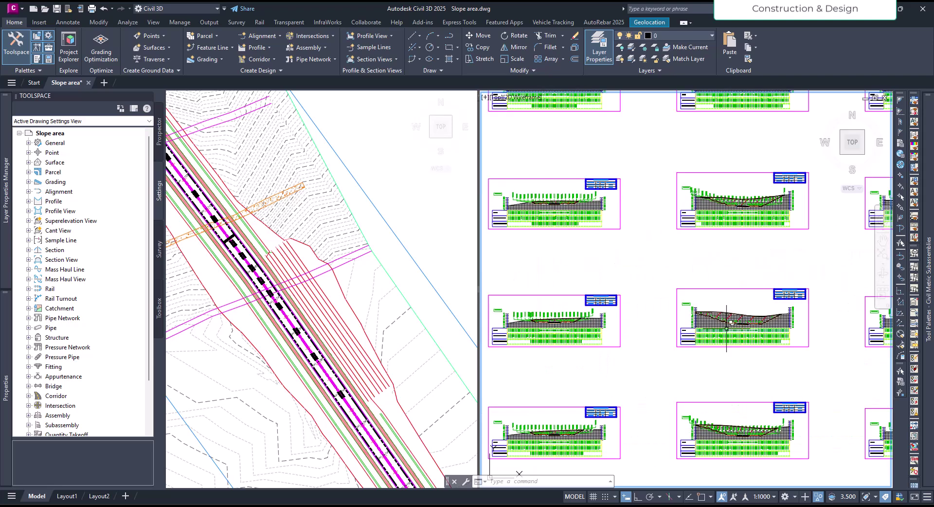
pyautogui.scroll(10, 608, 347)
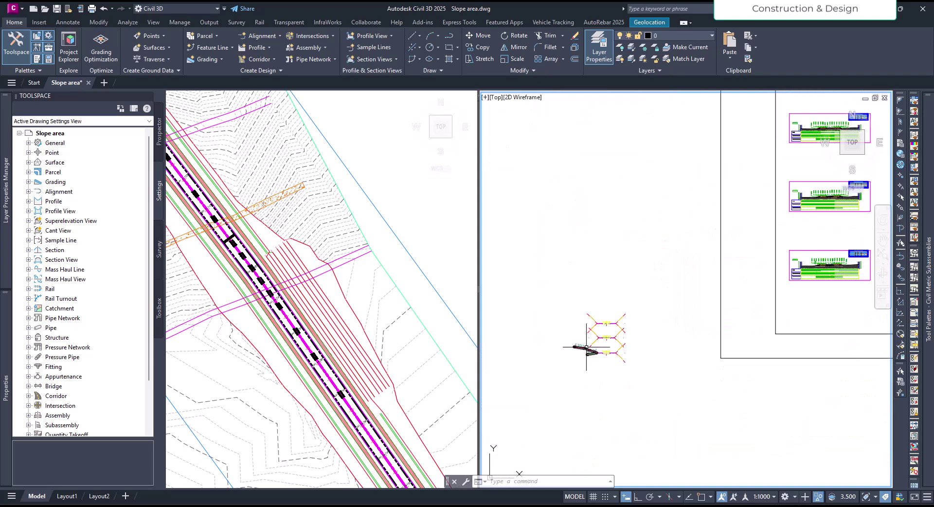
# Set Place Lined Material to All links for the DaylightGeneral subassembly on the lowest assembly.
pyautogui.click(587, 366)
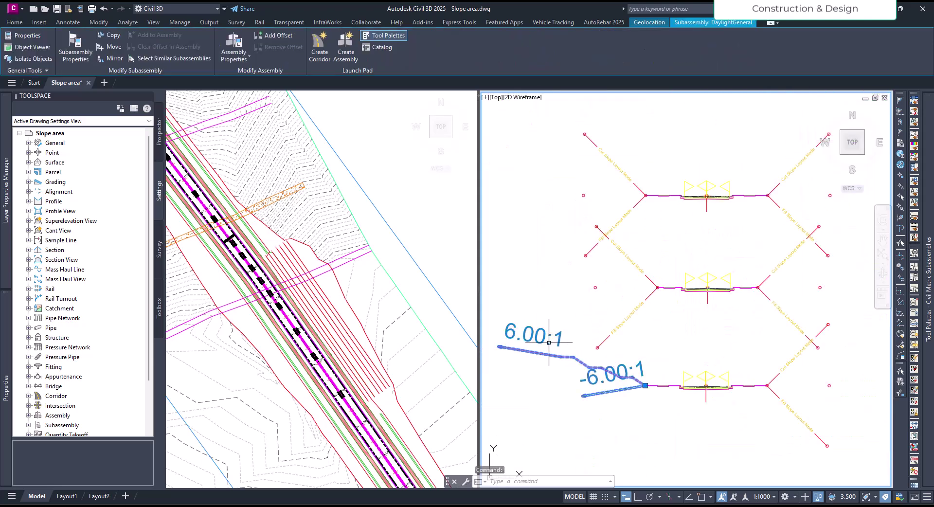
pyautogui.moveTo(7, 387)
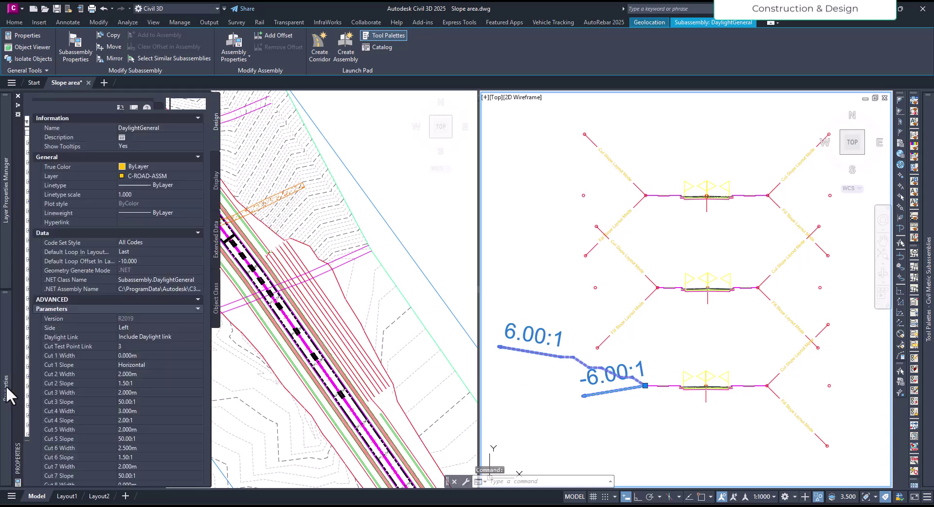
pyautogui.scroll(-10, 143, 378)
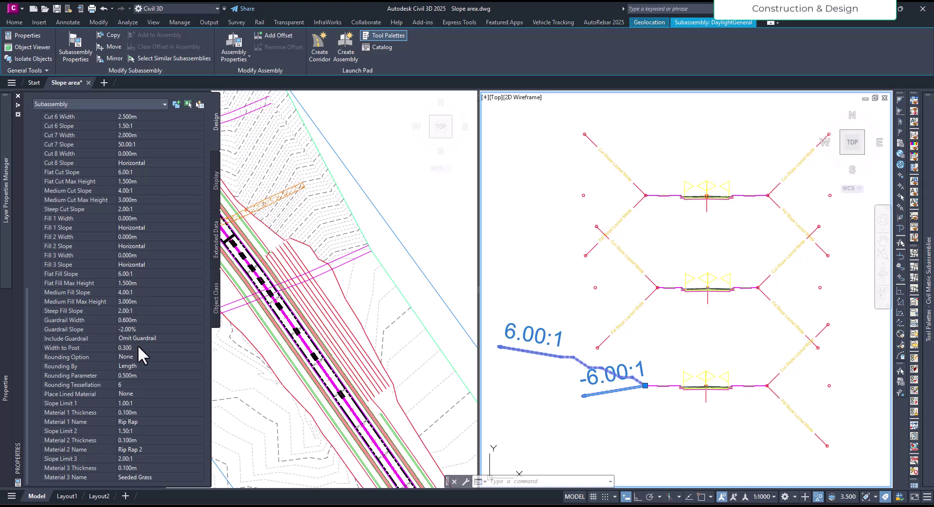
pyautogui.click(135, 393)
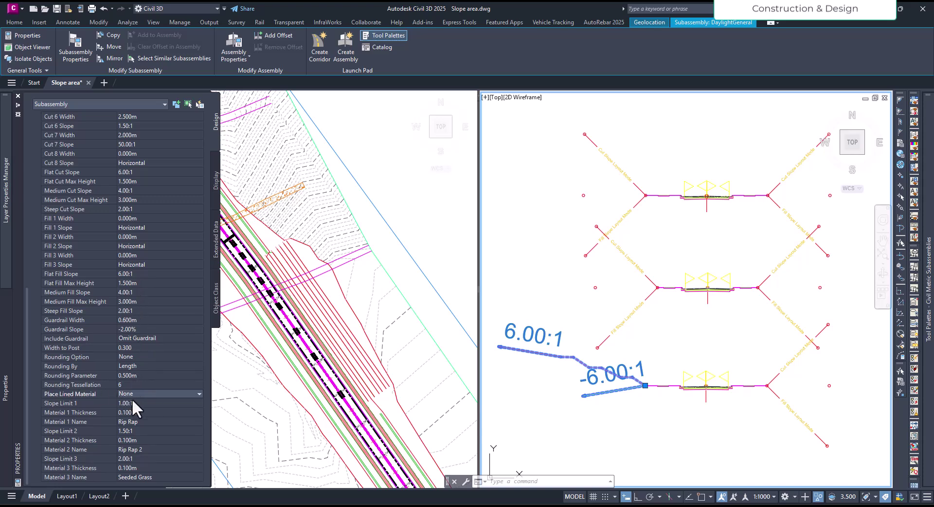
pyautogui.click(130, 393)
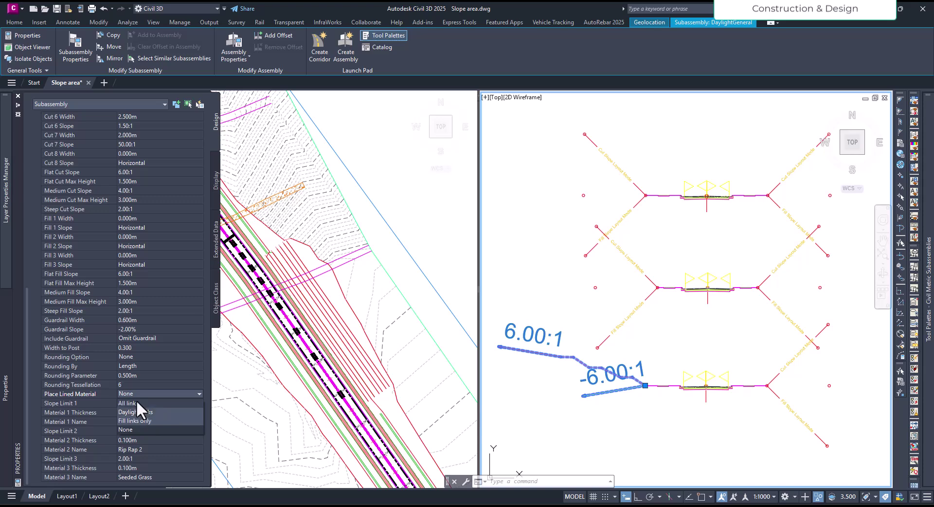
pyautogui.click(138, 402)
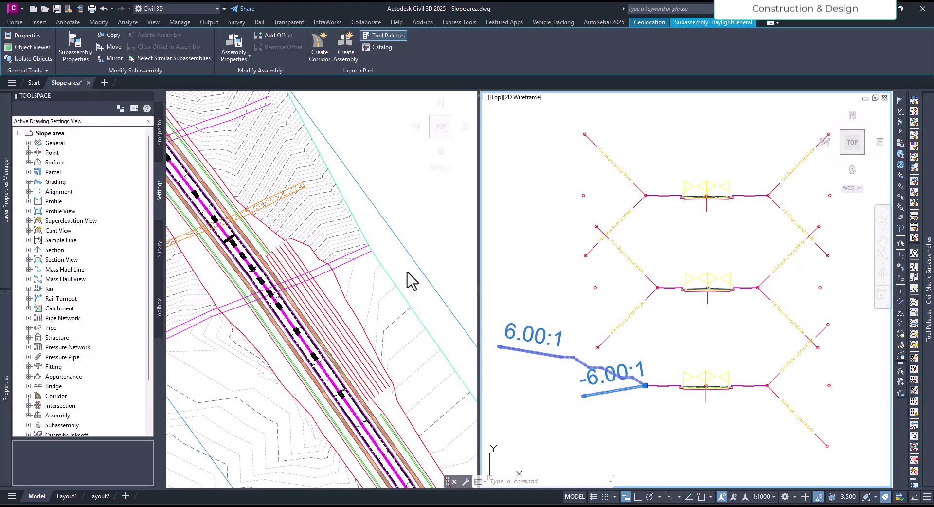
# Rebuild the Tut_cor corridor with the changed DaylightGeneral subassembly.
pyautogui.click(415, 269)
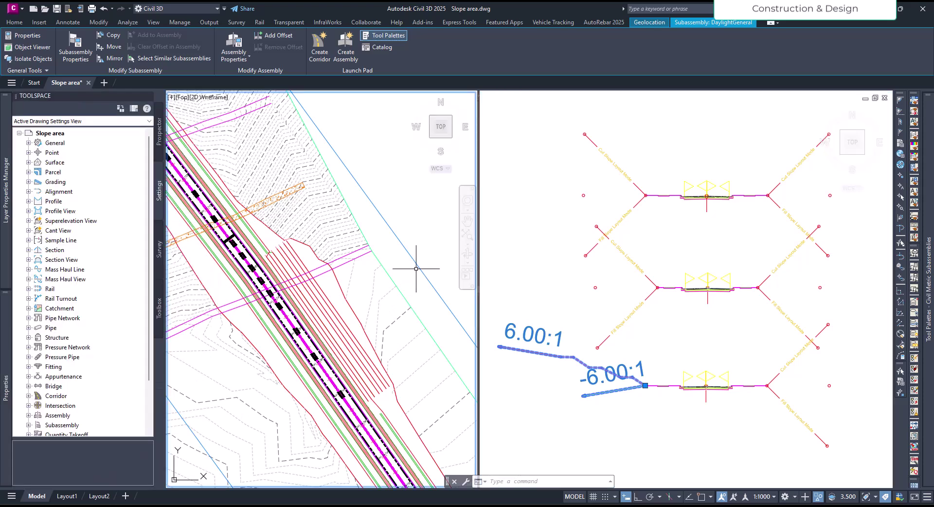
pyautogui.click(159, 130)
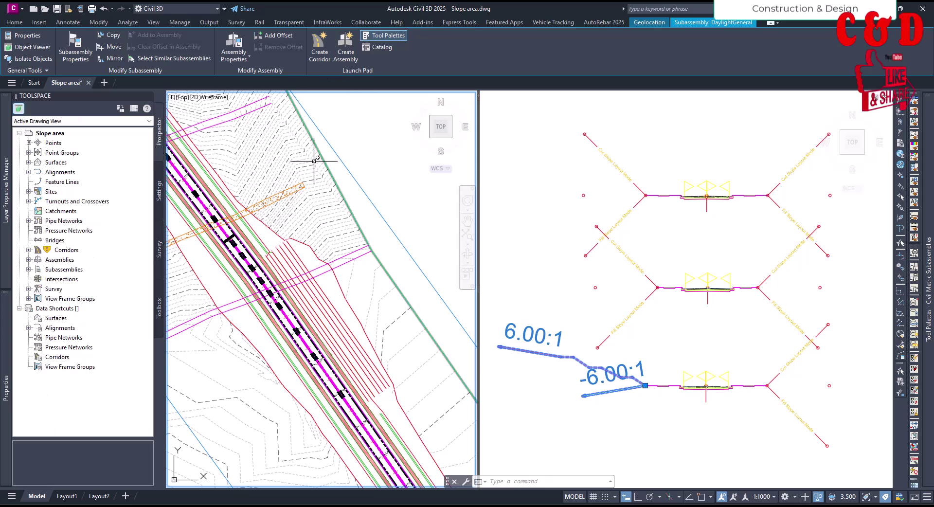
pyautogui.press('Escape')
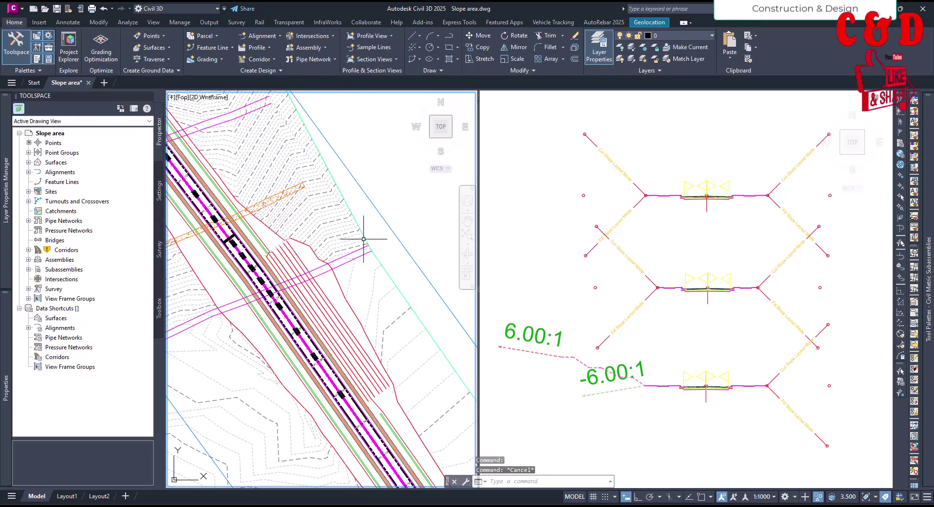
pyautogui.click(339, 280)
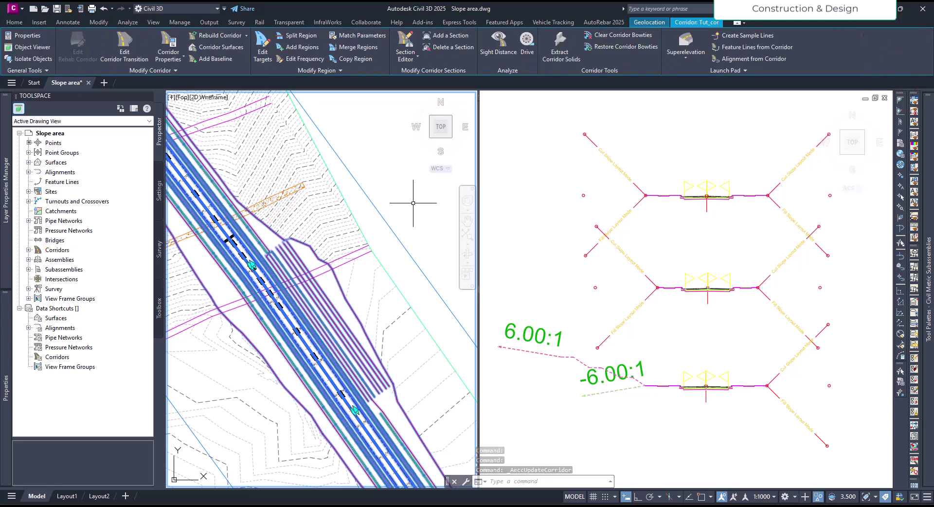
pyautogui.press('Escape')
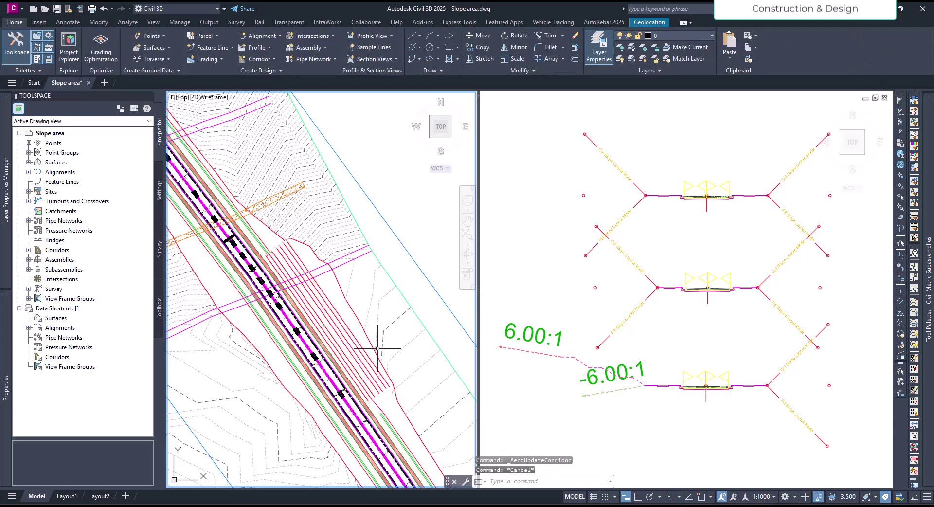
# Examine the lining material on the bench slopes and the material volume table in the benched section view.
pyautogui.scroll(-6, 555, 315)
pyautogui.scroll(-3, 546, 316)
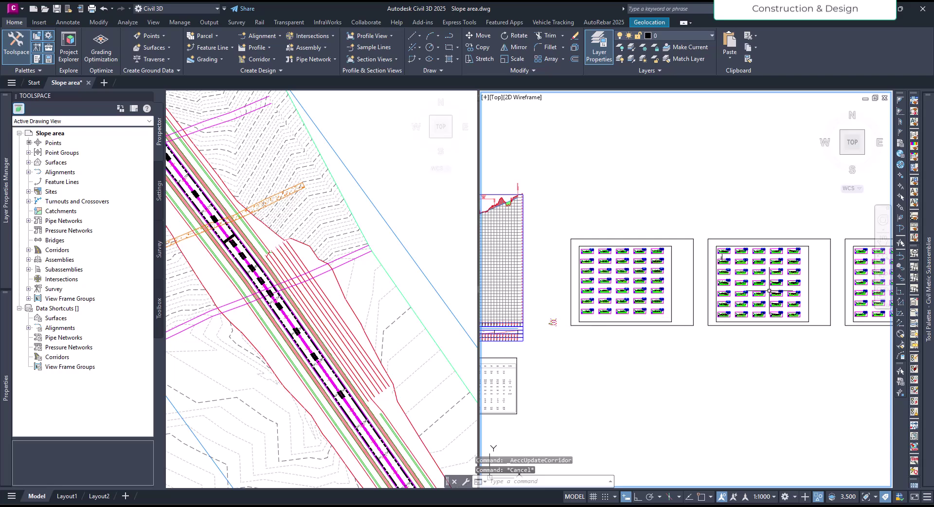
pyautogui.scroll(6, 781, 302)
pyautogui.scroll(4, 666, 340)
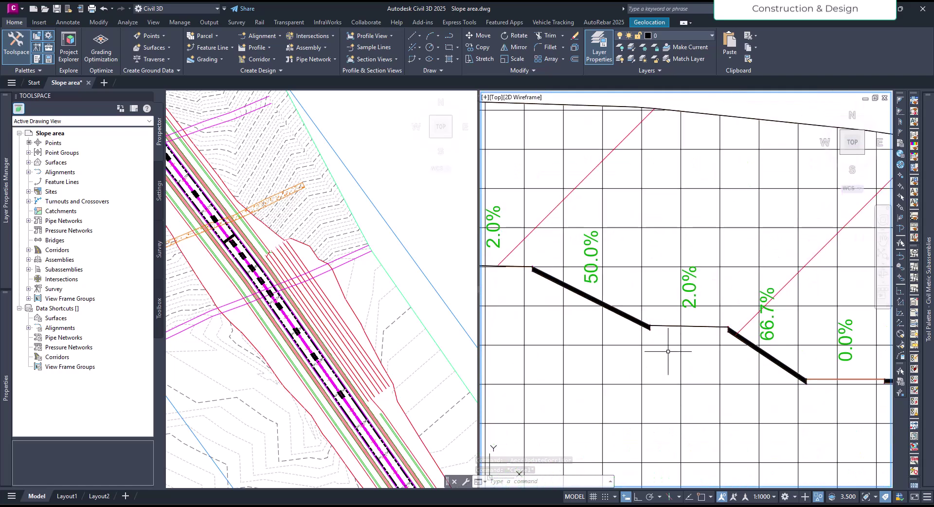
pyautogui.scroll(-2, 667, 357)
pyautogui.scroll(4, 601, 331)
pyautogui.scroll(-4, 658, 331)
pyautogui.scroll(5, 619, 310)
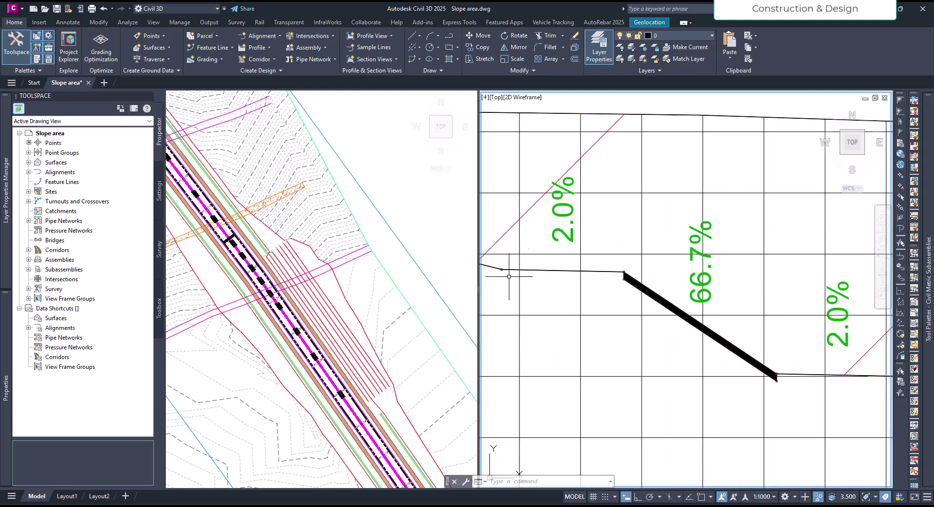
pyautogui.scroll(-5, 554, 276)
pyautogui.scroll(5, 700, 349)
pyautogui.scroll(-6, 700, 349)
pyautogui.scroll(3, 779, 275)
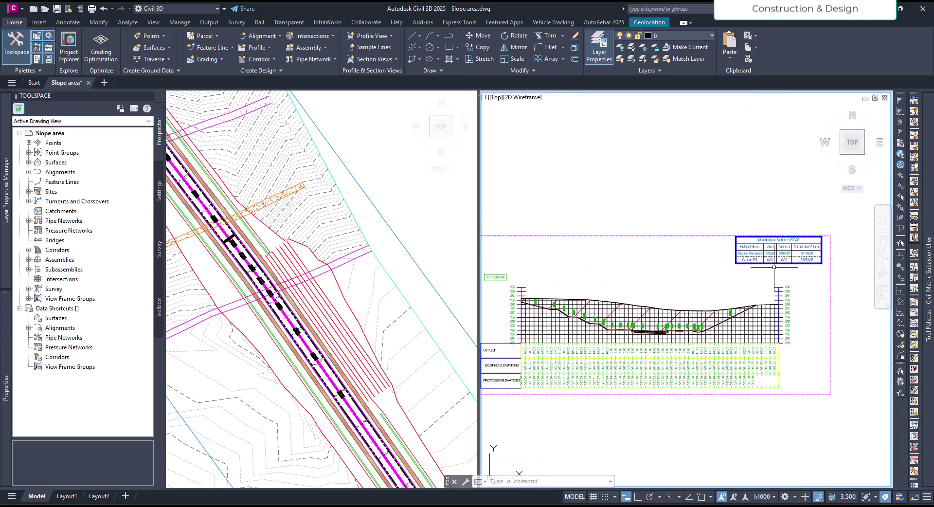
pyautogui.scroll(3, 608, 312)
pyautogui.scroll(-3, 637, 348)
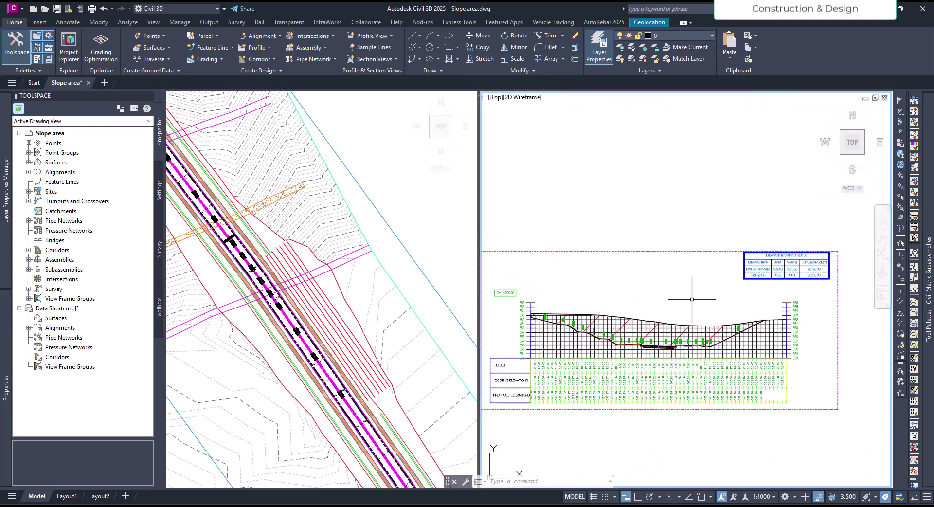
# Reopen the material list for sample line group Tut_algn and delete the Earthworks entry Material - (5).
pyautogui.click(560, 344)
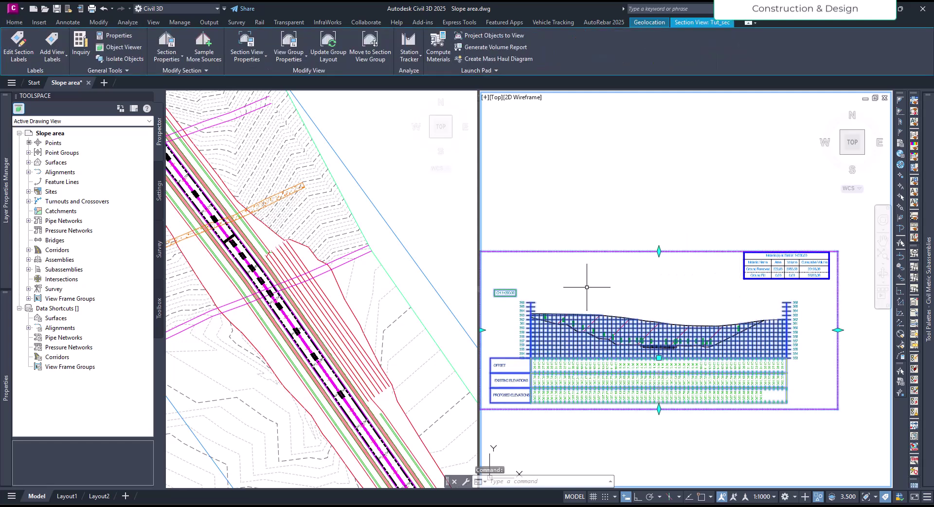
pyautogui.click(432, 56)
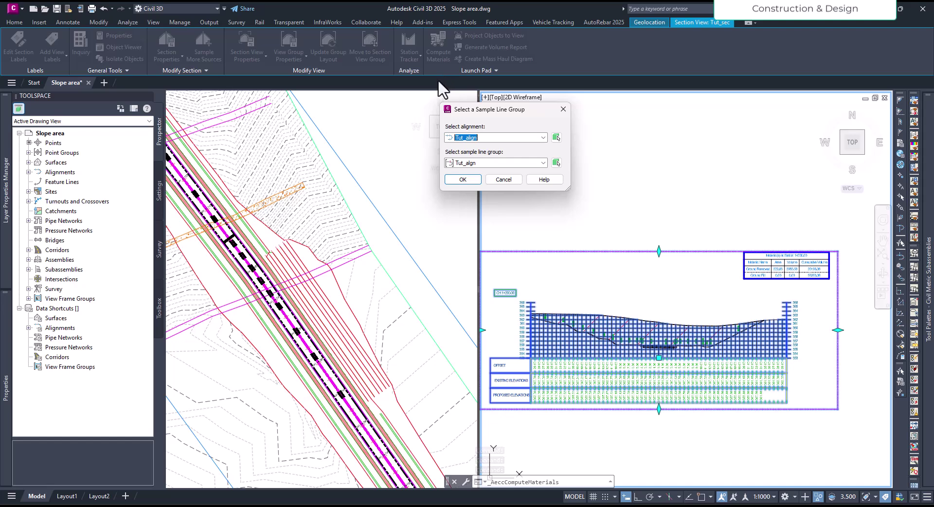
pyautogui.click(463, 180)
pyautogui.click(149, 215)
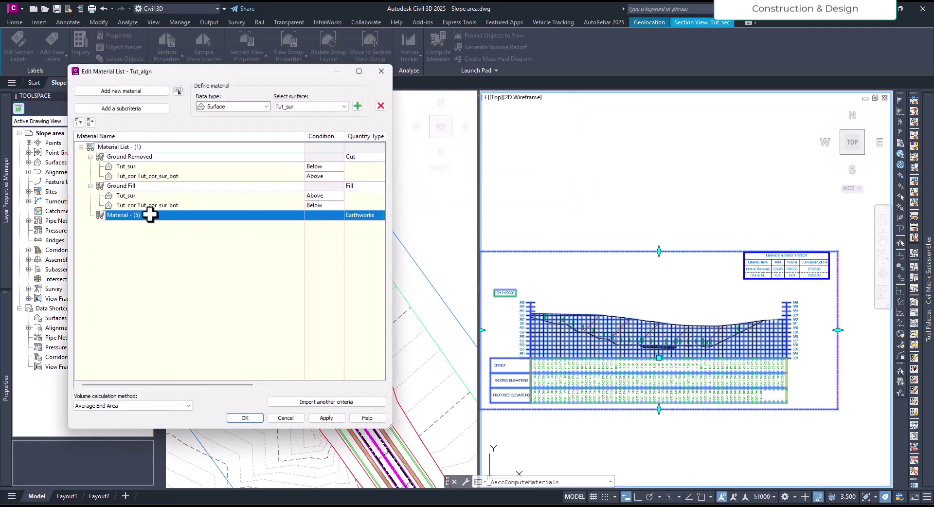
pyautogui.click(380, 106)
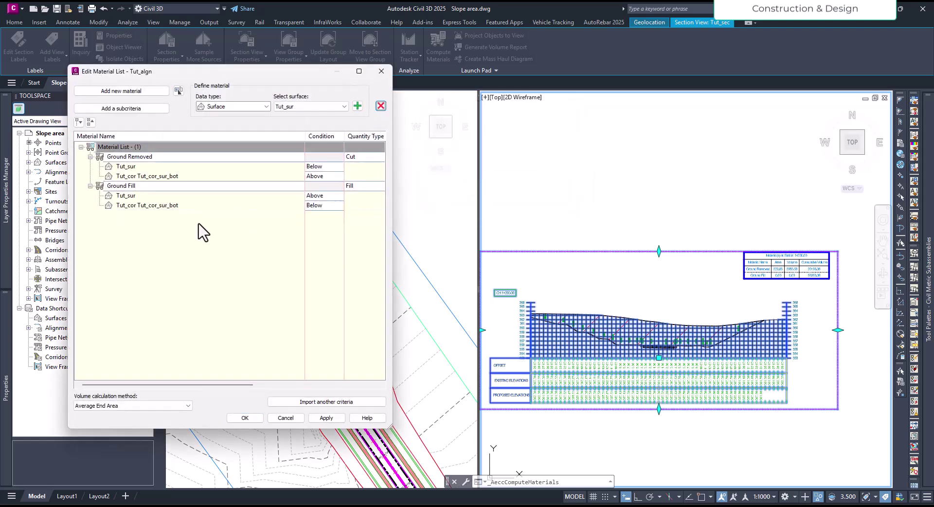
# Add a new material named Slope to Material List - (1) and set its quantity type to Structures.
pyautogui.click(129, 92)
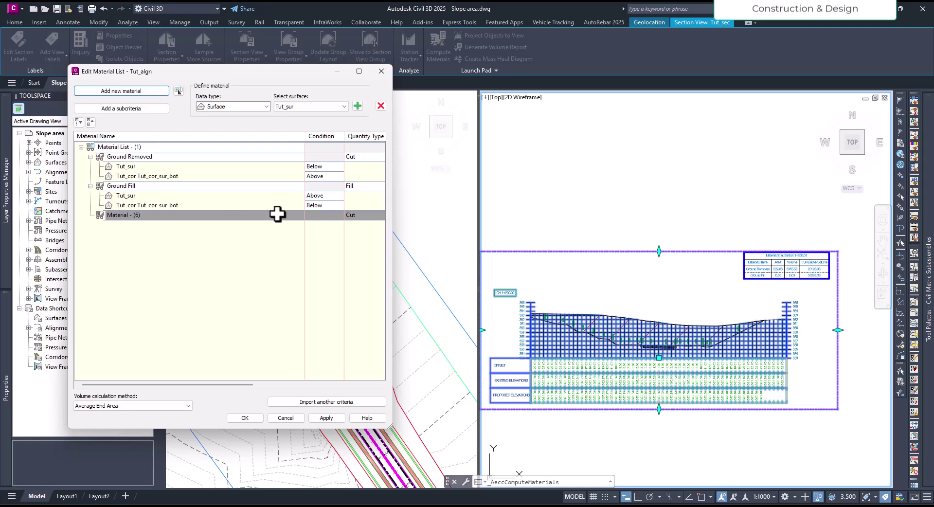
pyautogui.click(136, 215)
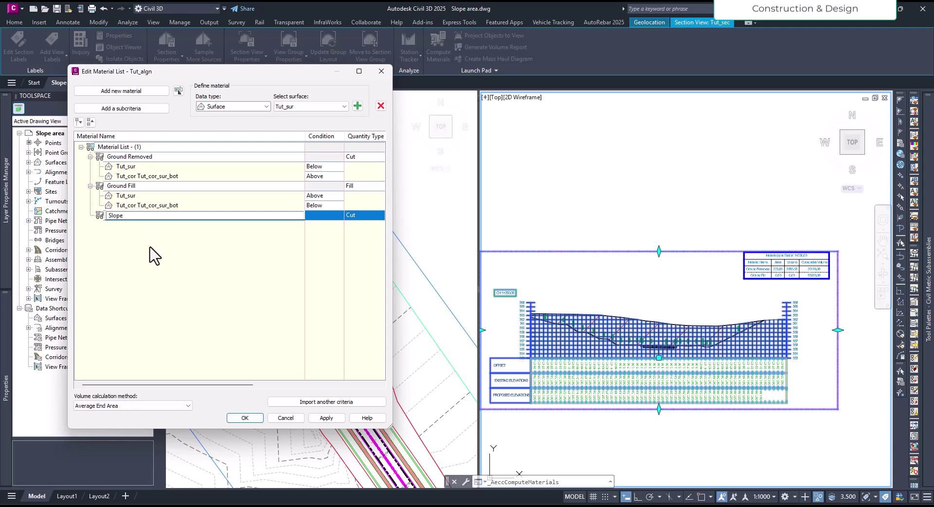
pyautogui.click(127, 217)
pyautogui.click(353, 218)
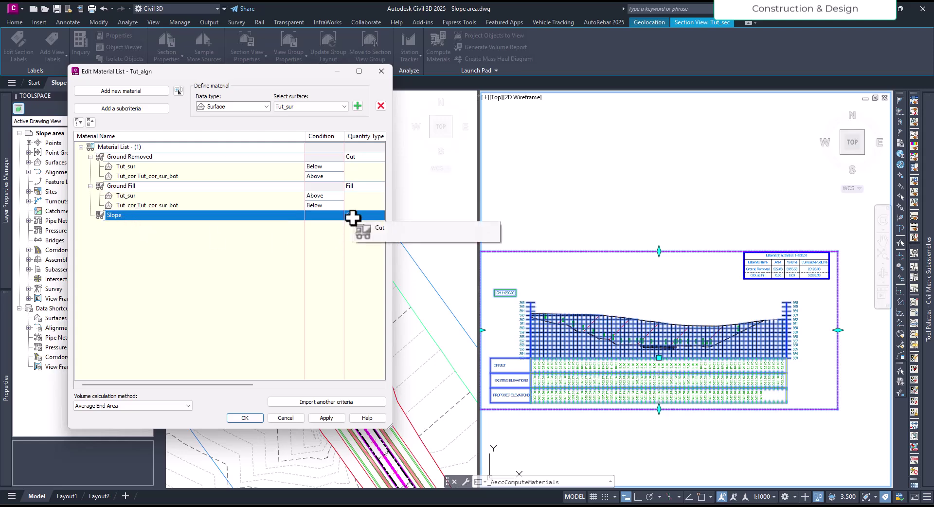
pyautogui.click(354, 222)
pyautogui.click(366, 261)
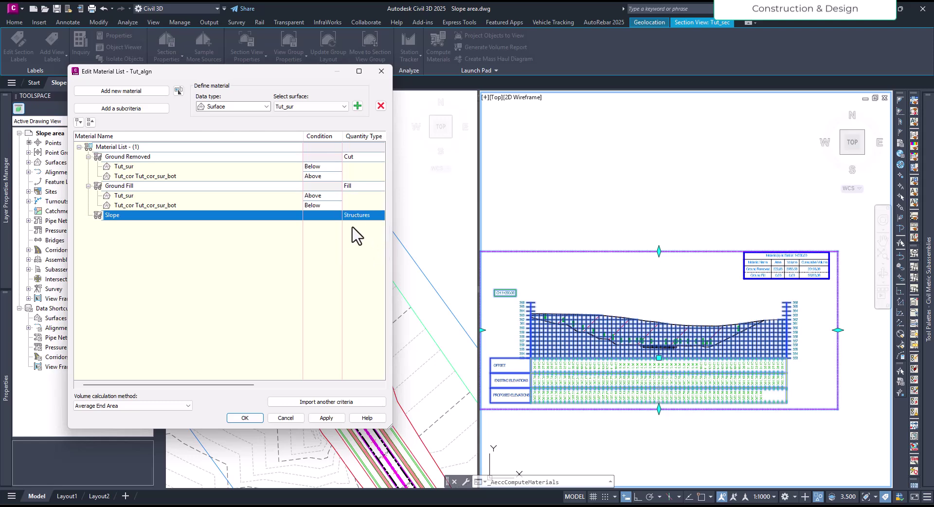
# Define the Slope material with corridor shapes Tut_cor Rip Rap 2 and Tut_cor Seeded Grass, then apply and accept the material list.
pyautogui.click(225, 107)
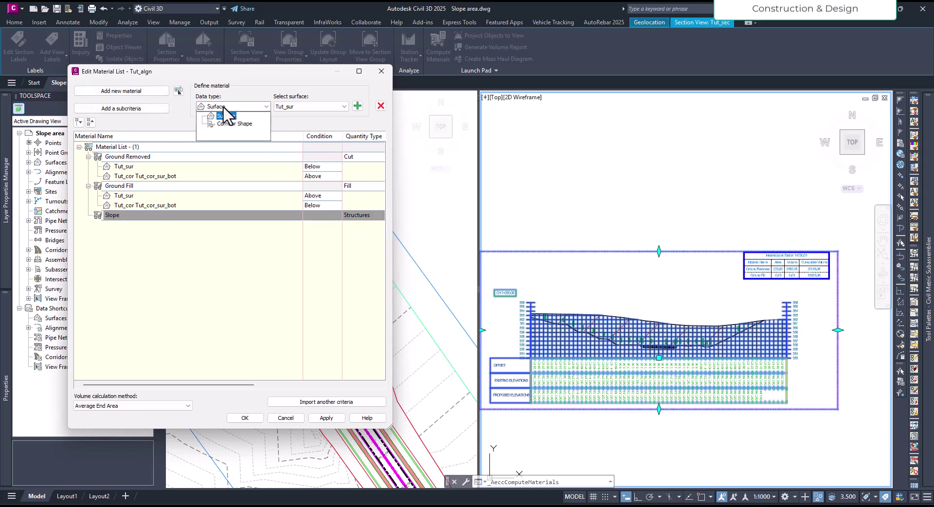
pyautogui.click(240, 125)
pyautogui.click(295, 107)
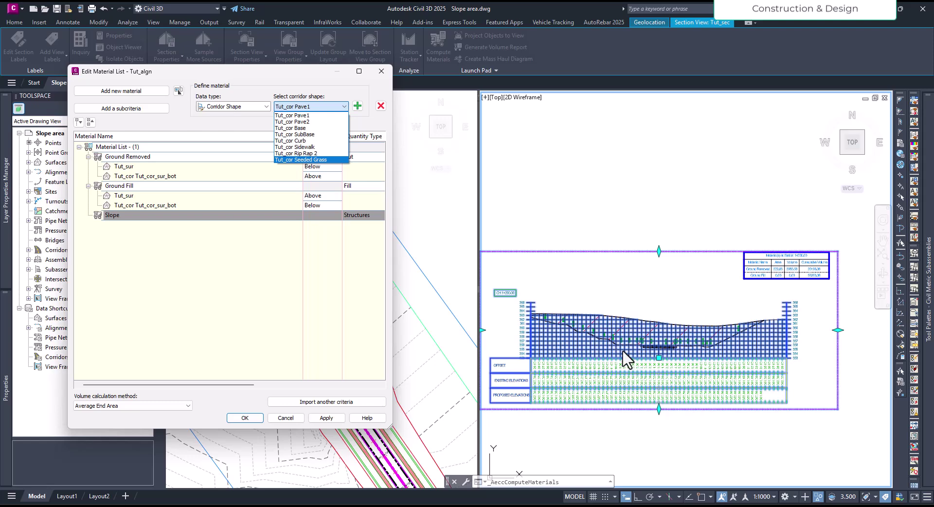
pyautogui.click(296, 153)
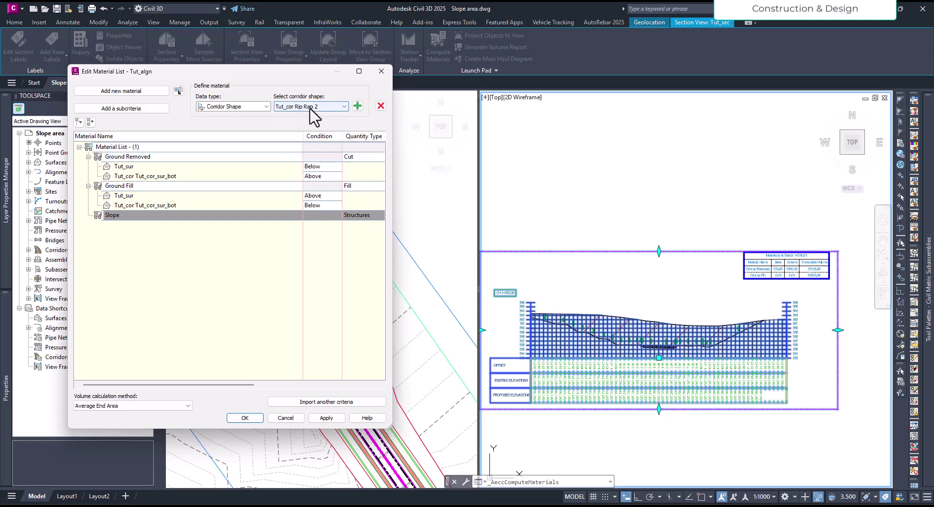
pyautogui.click(358, 106)
pyautogui.click(340, 106)
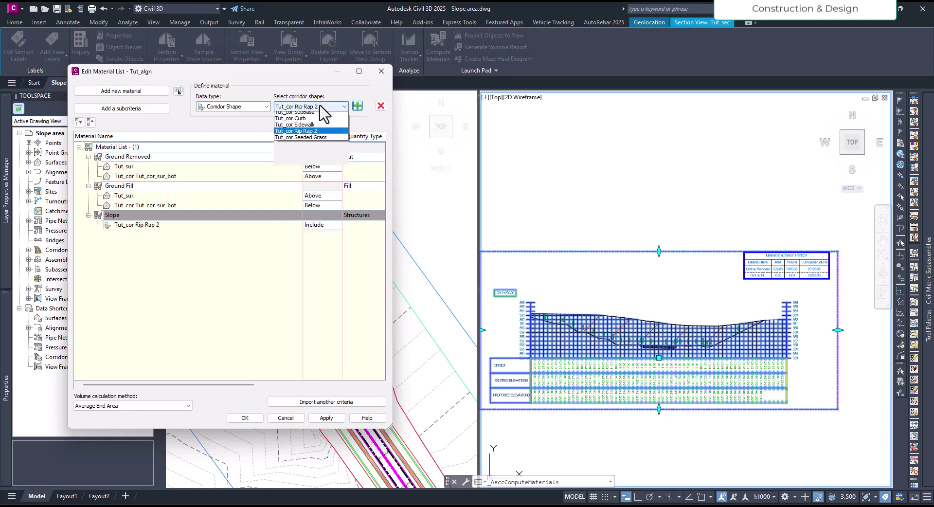
pyautogui.click(306, 159)
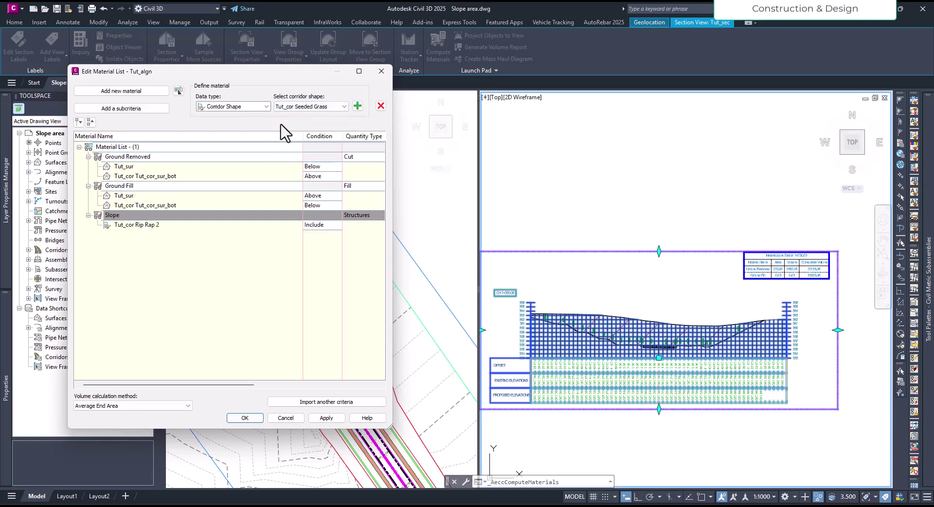
pyautogui.click(358, 106)
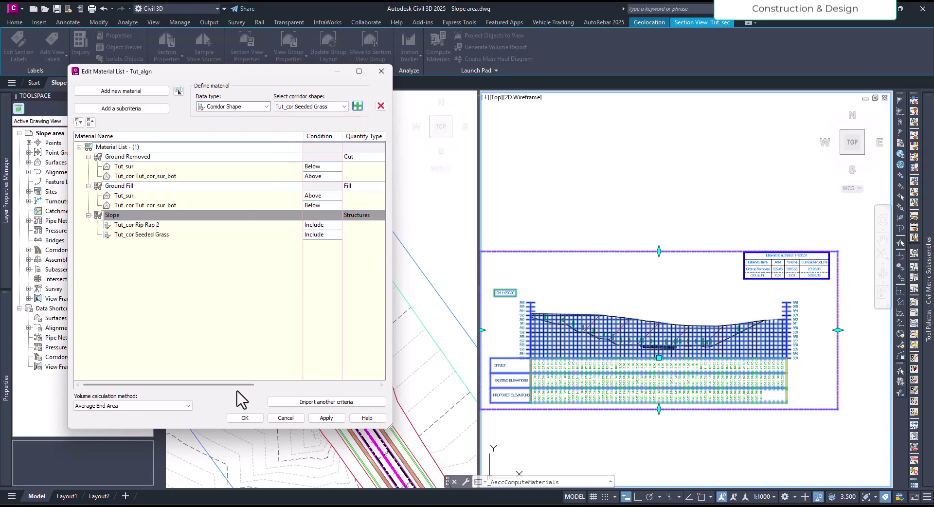
pyautogui.moveTo(239, 385); pyautogui.dragTo(188, 377)
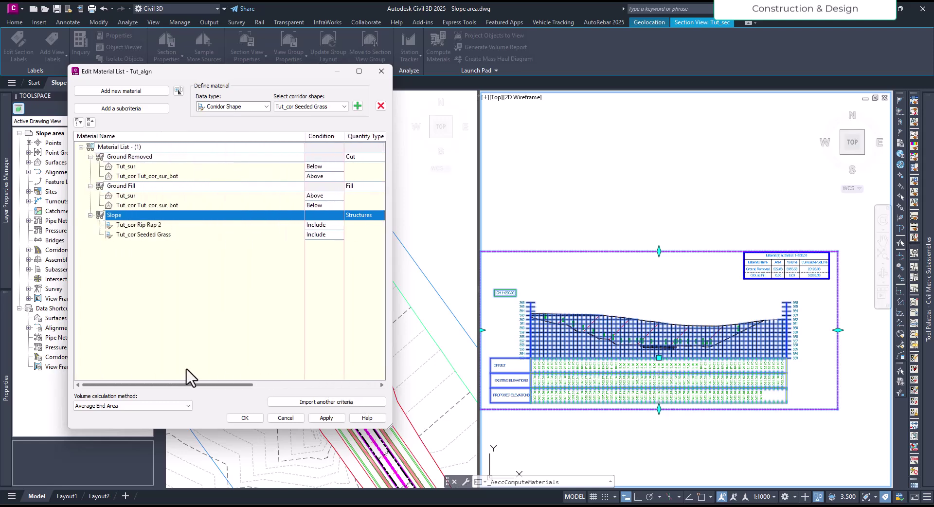
pyautogui.click(325, 418)
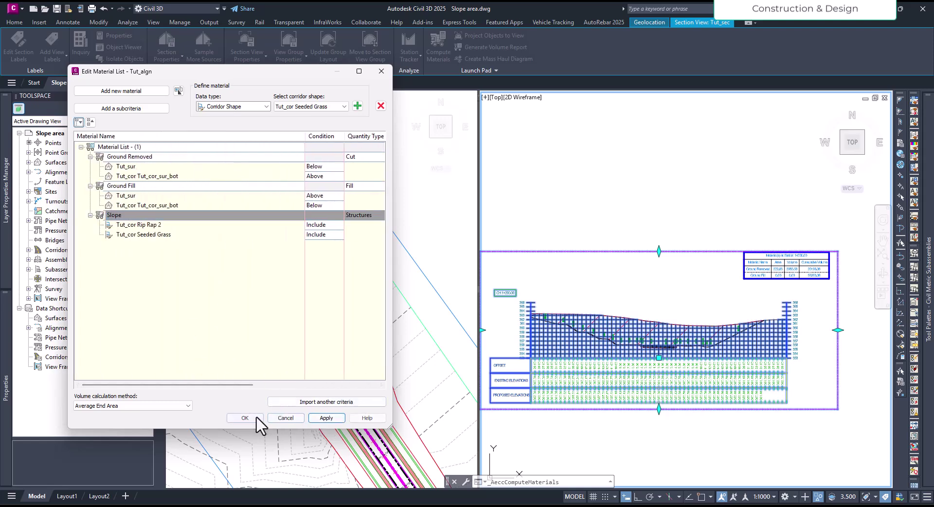
pyautogui.click(245, 418)
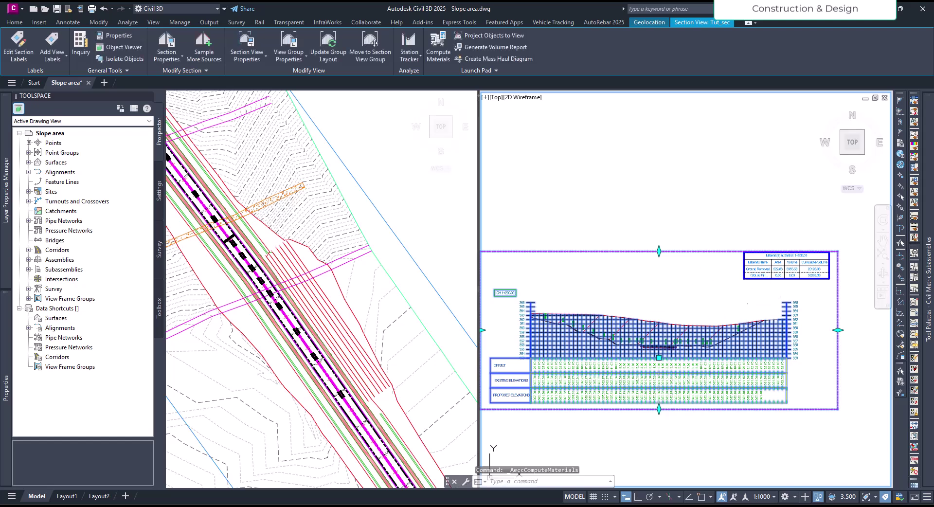
# Open the volume table settings of Section View Group - 1 and delete the existing Material table.
pyautogui.press('Escape')
pyautogui.click(549, 252)
pyautogui.click(290, 44)
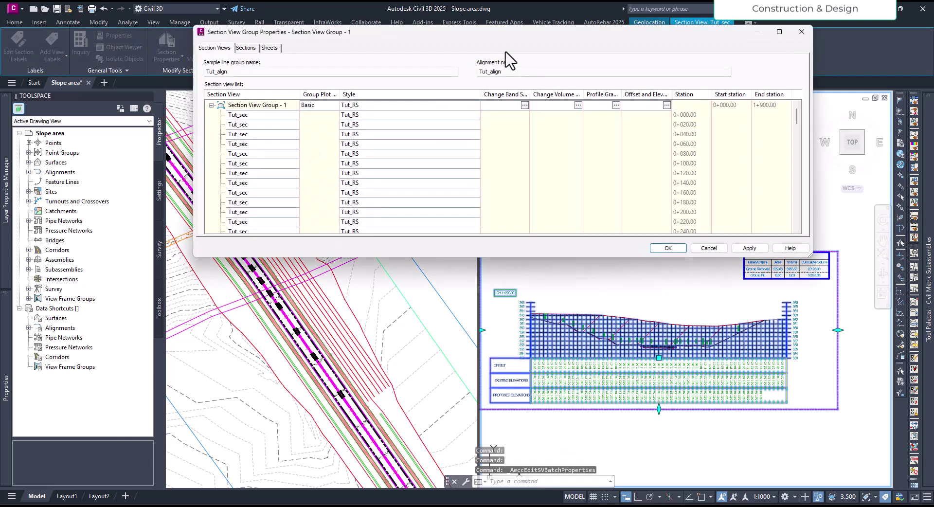
pyautogui.moveTo(505, 39); pyautogui.dragTo(280, 69)
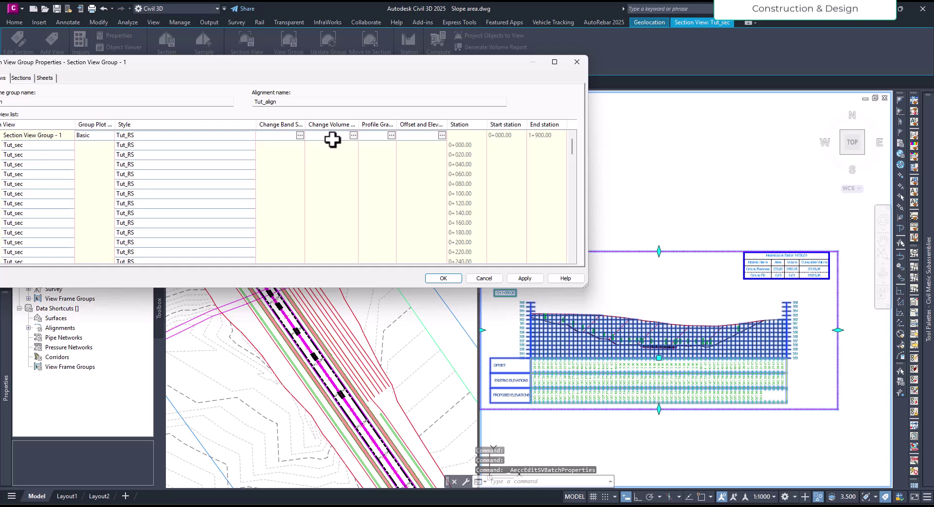
pyautogui.moveTo(354, 66); pyautogui.dragTo(371, 72)
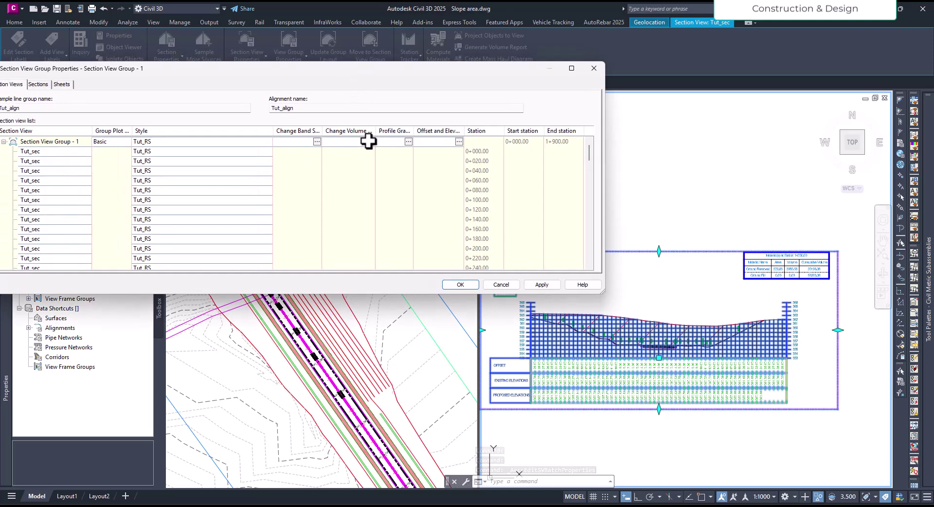
pyautogui.click(371, 141)
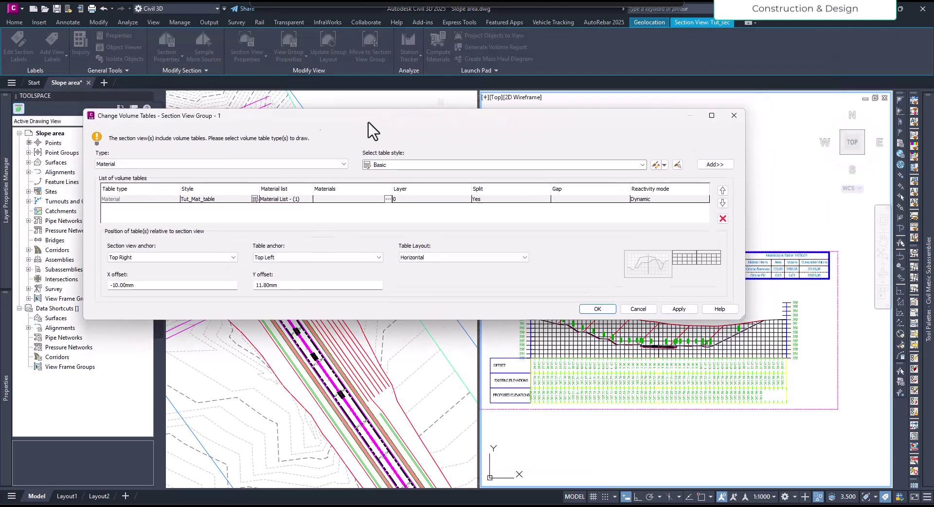
pyautogui.moveTo(383, 113); pyautogui.dragTo(287, 118)
pyautogui.click(96, 196)
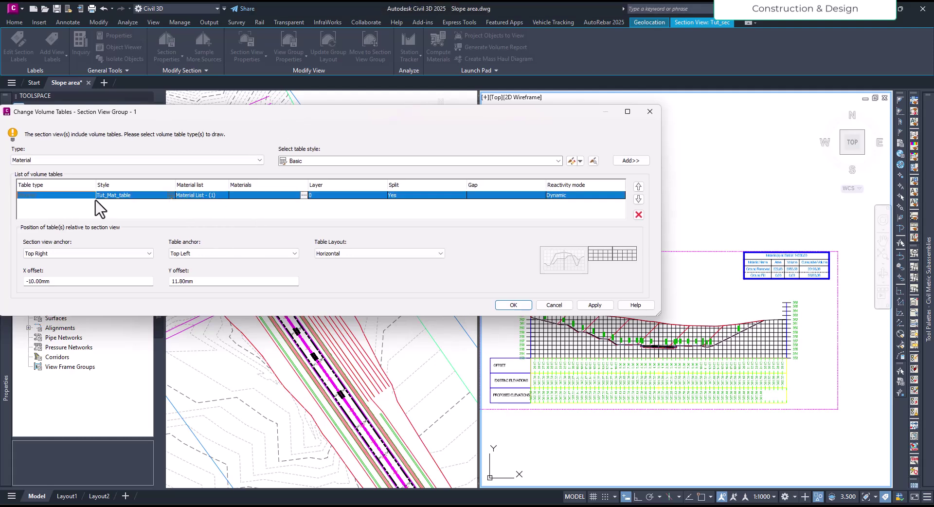
pyautogui.click(639, 214)
# Add a Material volume table in style Tut_Mat_table with Ground Removed, Ground Fill and Slope, and apply it to the section view group.
pyautogui.click(291, 162)
pyautogui.click(316, 186)
pyautogui.click(237, 161)
pyautogui.click(238, 169)
pyautogui.click(627, 162)
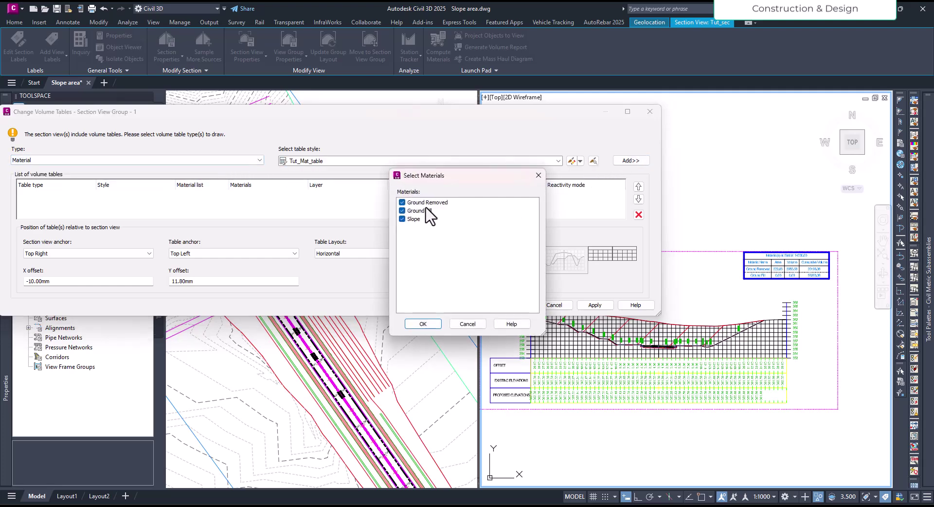
pyautogui.click(432, 323)
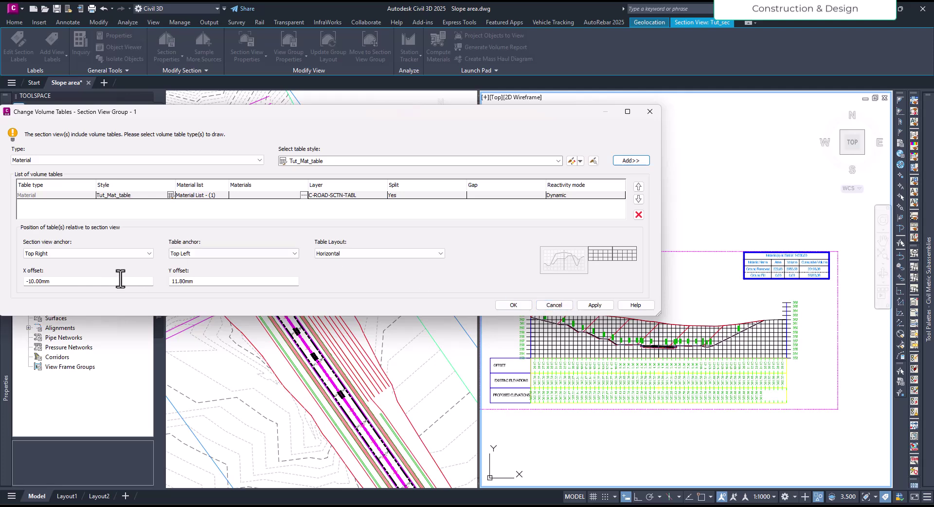
pyautogui.click(594, 305)
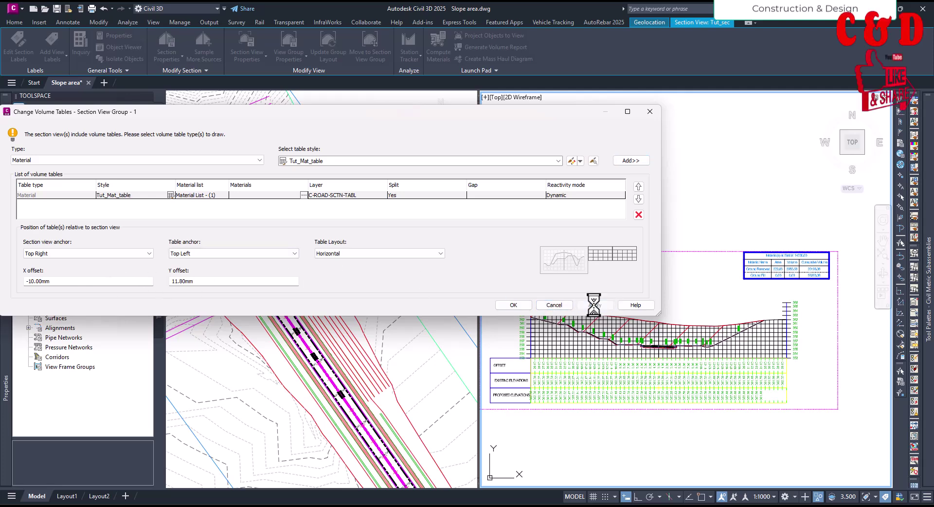
pyautogui.click(514, 304)
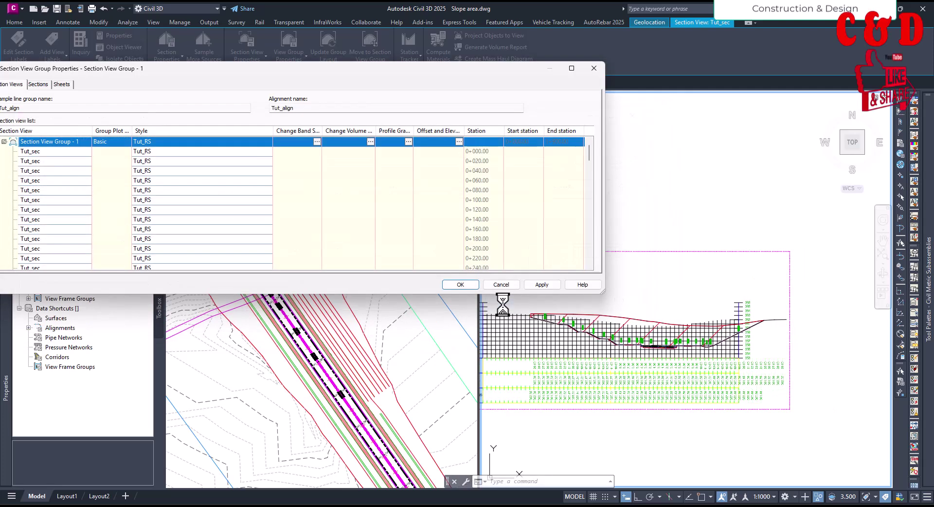
pyautogui.click(541, 285)
pyautogui.click(460, 285)
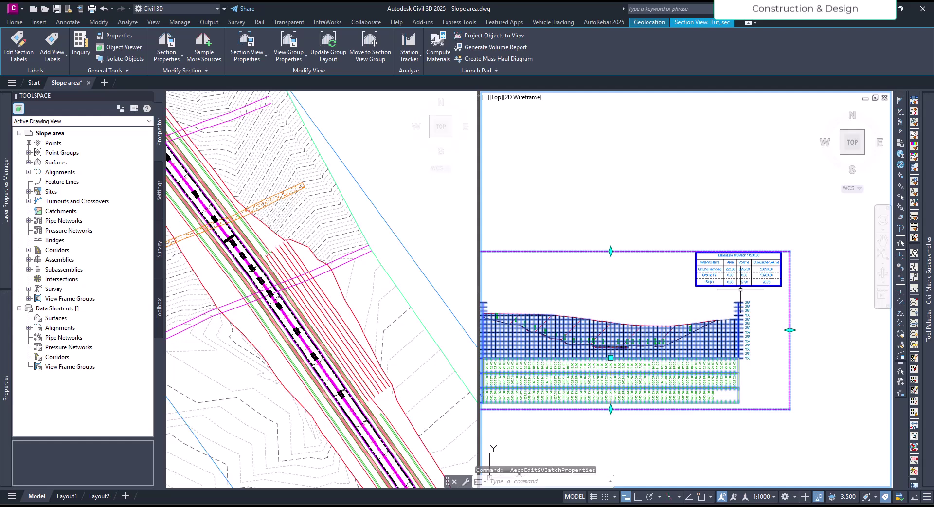
# Examine the Slope row in the material table at station 1+200.00 and the lining sections on its bench slopes.
pyautogui.scroll(5, 739, 288)
pyautogui.scroll(-2, 628, 290)
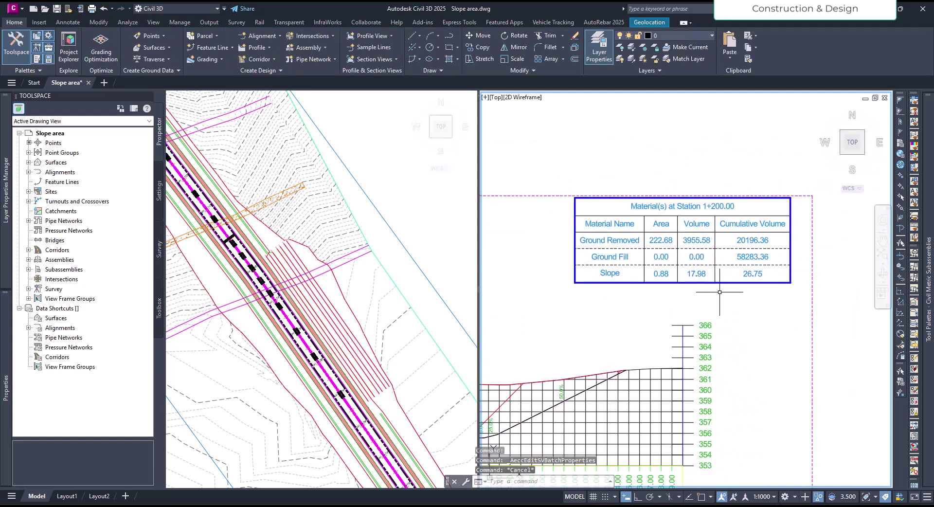
pyautogui.moveTo(719, 293); pyautogui.dragTo(715, 311, button='middle')
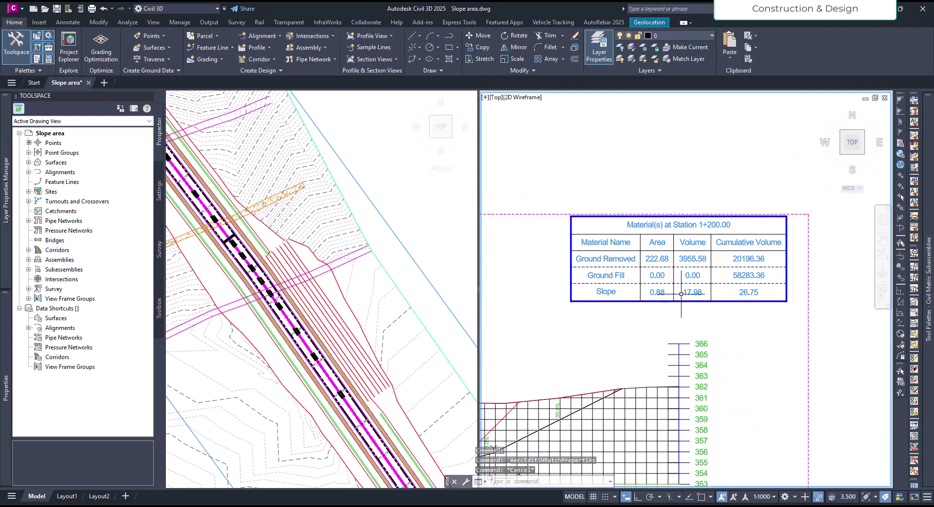
pyautogui.scroll(-4, 754, 295)
pyautogui.scroll(10, 656, 320)
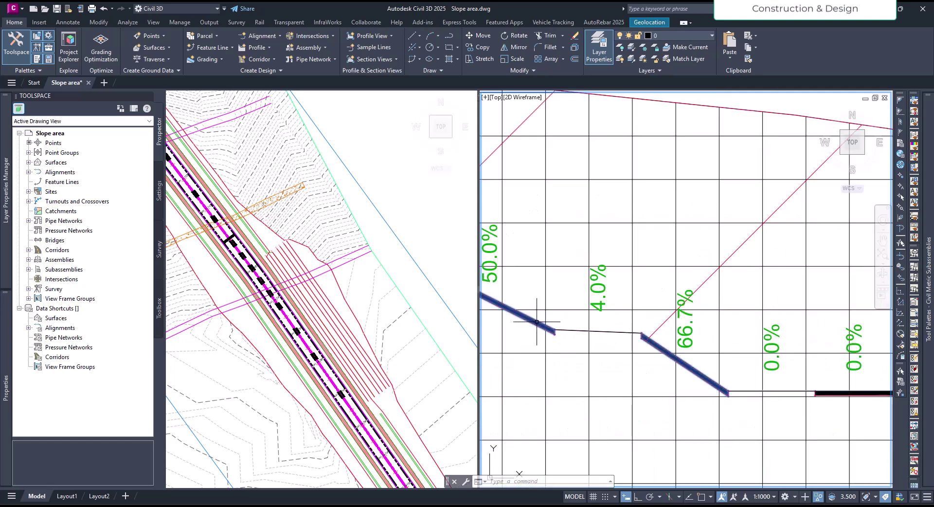
pyautogui.click(548, 335)
pyautogui.click(586, 358)
pyautogui.scroll(-6, 628, 374)
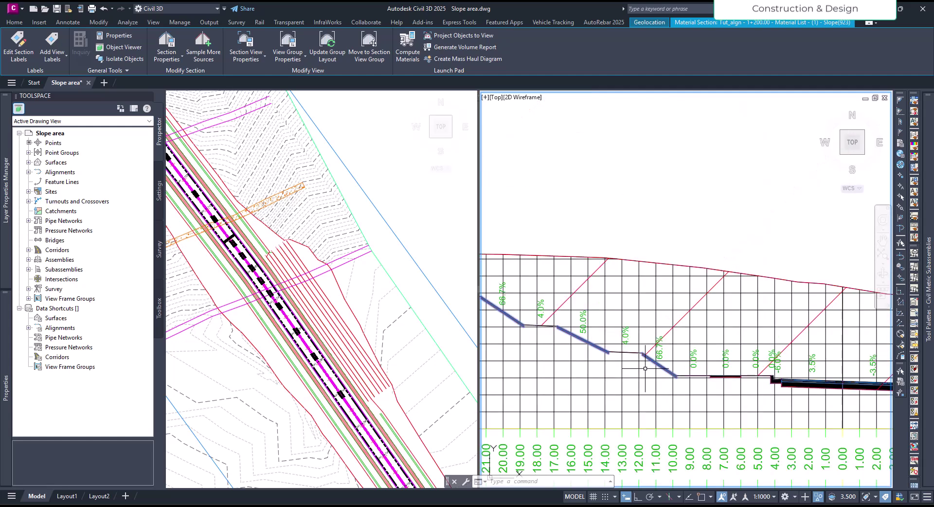
pyautogui.scroll(3, 629, 373)
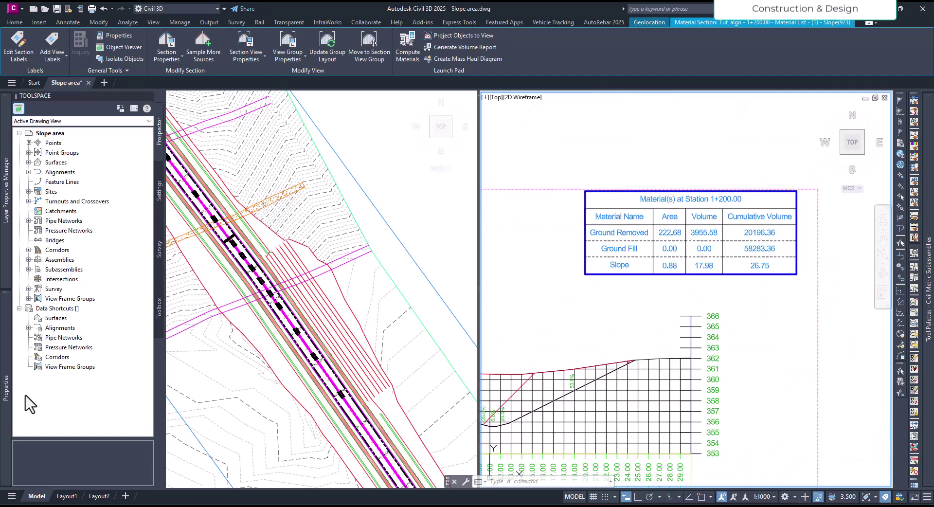
pyautogui.moveTo(2, 404)
pyautogui.press('Escape')
pyautogui.press('Escape')
# Compare the Slope quantities in the material tables of other section views, including station 1+240.00, with those at station 1+200.00.
pyautogui.scroll(-8, 723, 277)
pyautogui.scroll(4, 611, 319)
pyautogui.scroll(8, 629, 411)
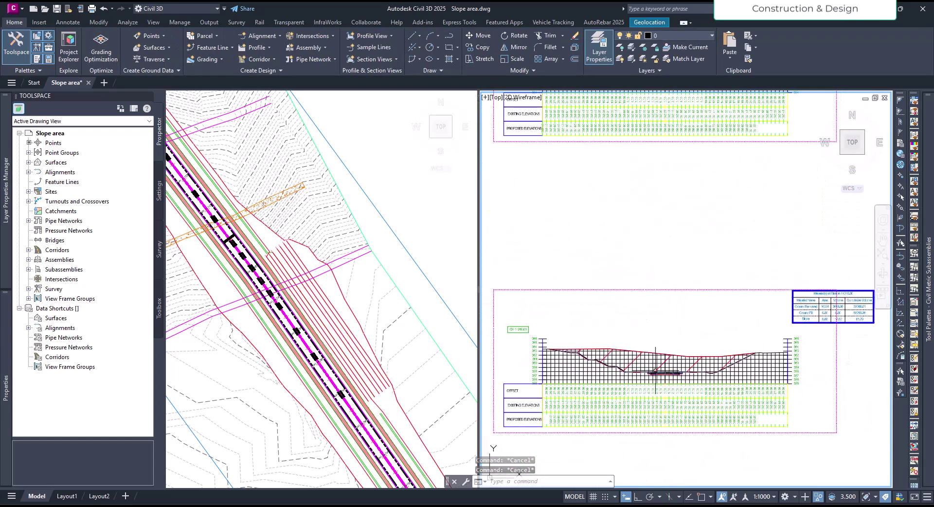
pyautogui.scroll(-6, 618, 376)
pyautogui.scroll(8, 689, 370)
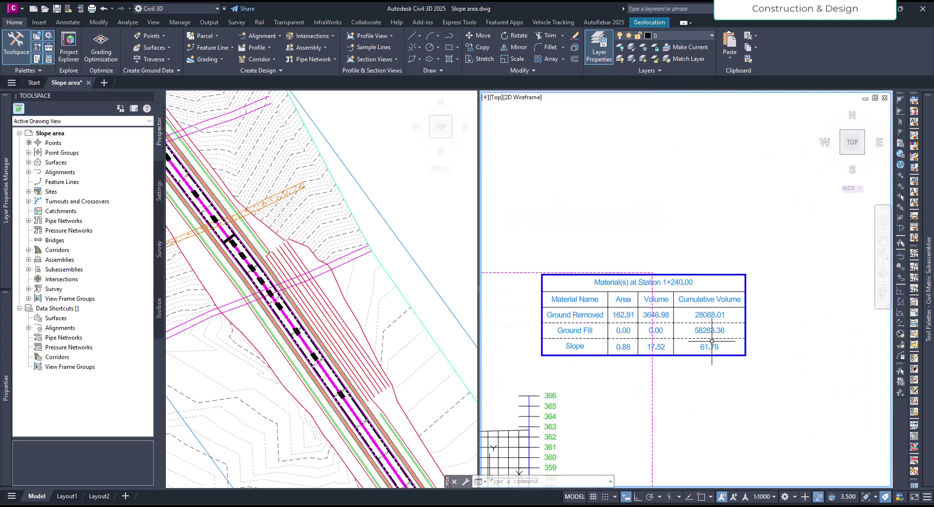
pyautogui.moveTo(689, 383); pyautogui.dragTo(708, 377, button='middle')
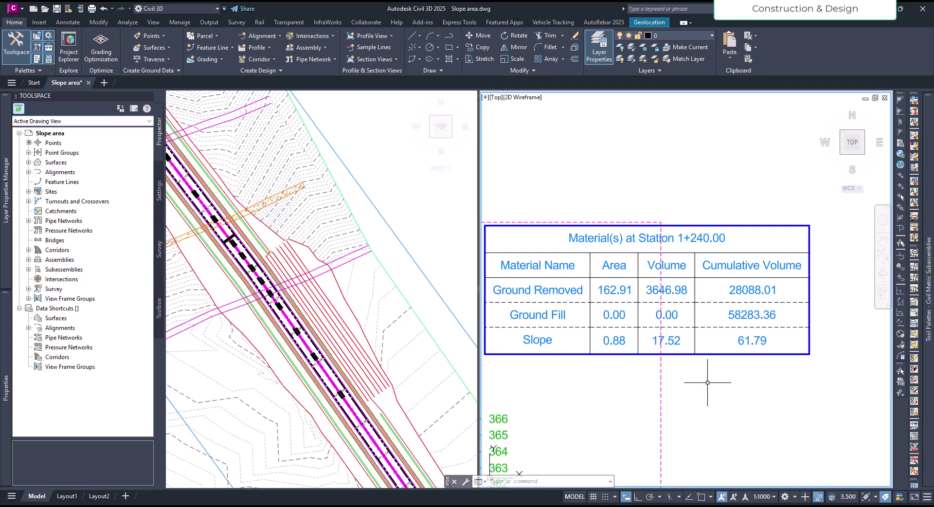
pyautogui.scroll(-6, 713, 384)
pyautogui.press('Escape')
pyautogui.press('Escape')
pyautogui.scroll(-2, 756, 362)
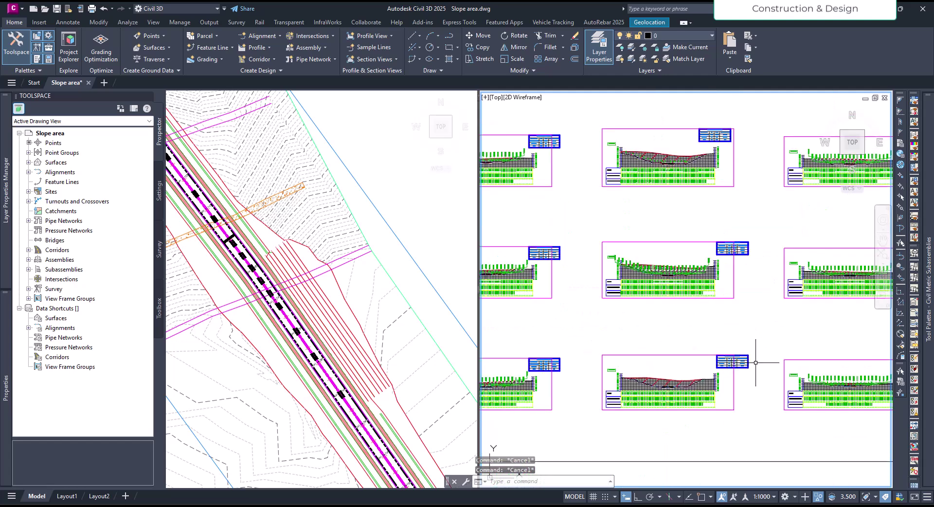
pyautogui.scroll(6, 716, 253)
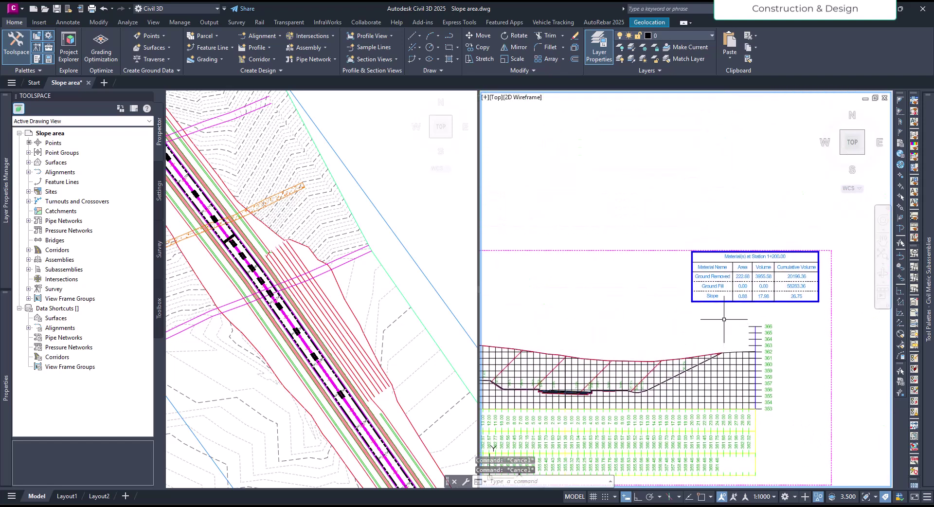
pyautogui.scroll(-2, 684, 323)
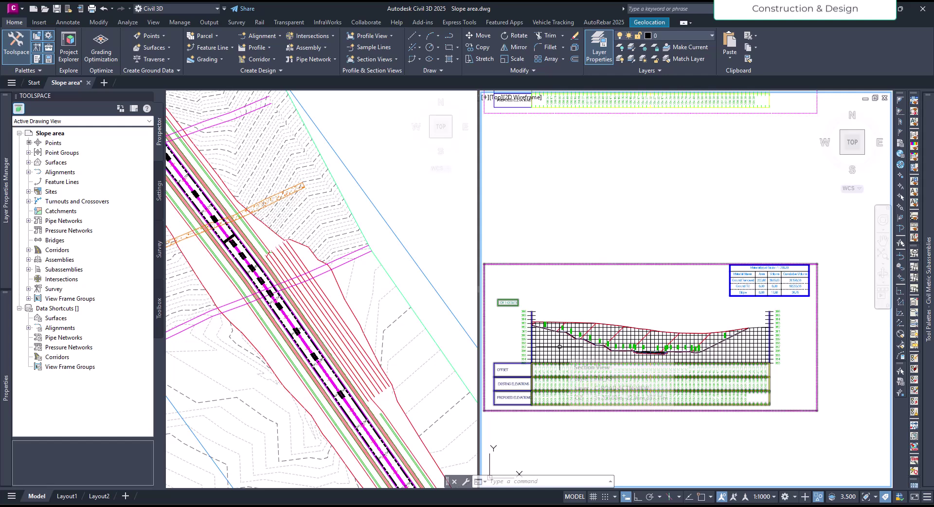
# In the Tut_align material list, remove Tut_cor Seeded Grass from the Slope material and rename that material Riprap.
pyautogui.click(580, 299)
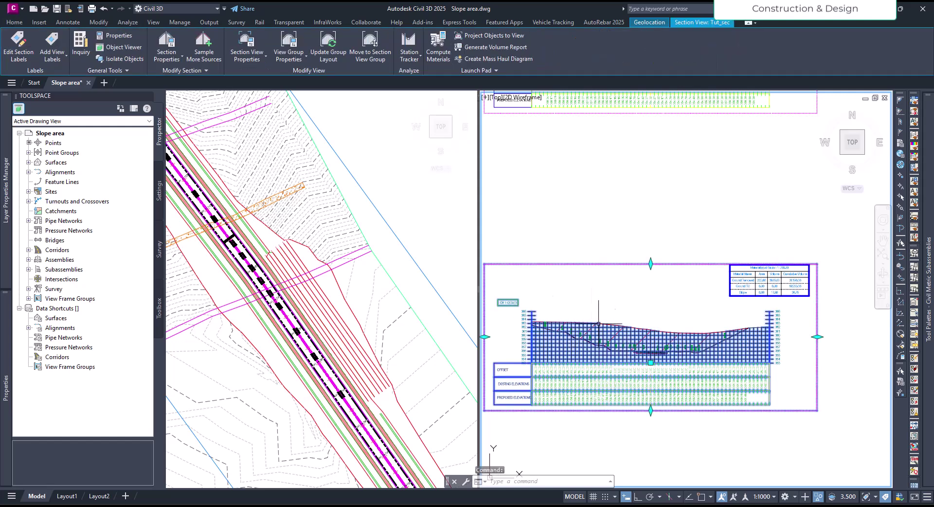
pyautogui.click(438, 48)
pyautogui.click(463, 179)
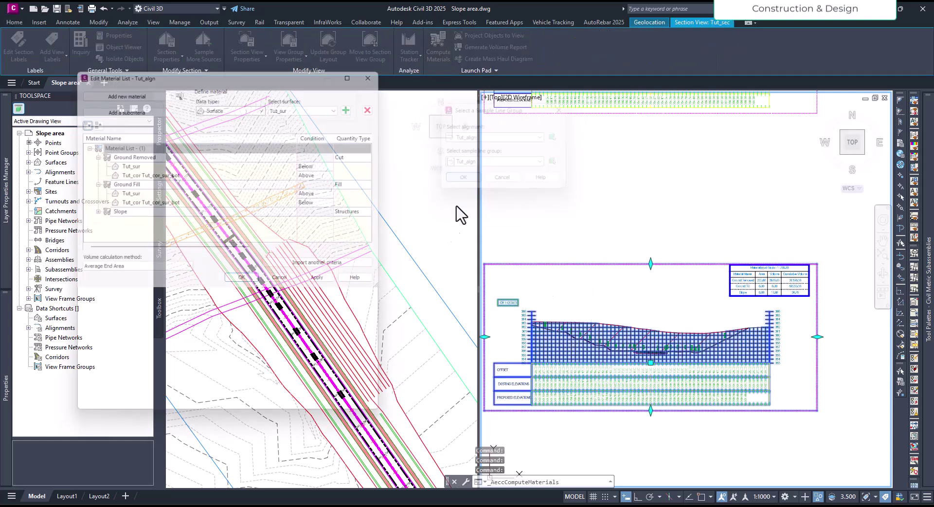
pyautogui.click(90, 215)
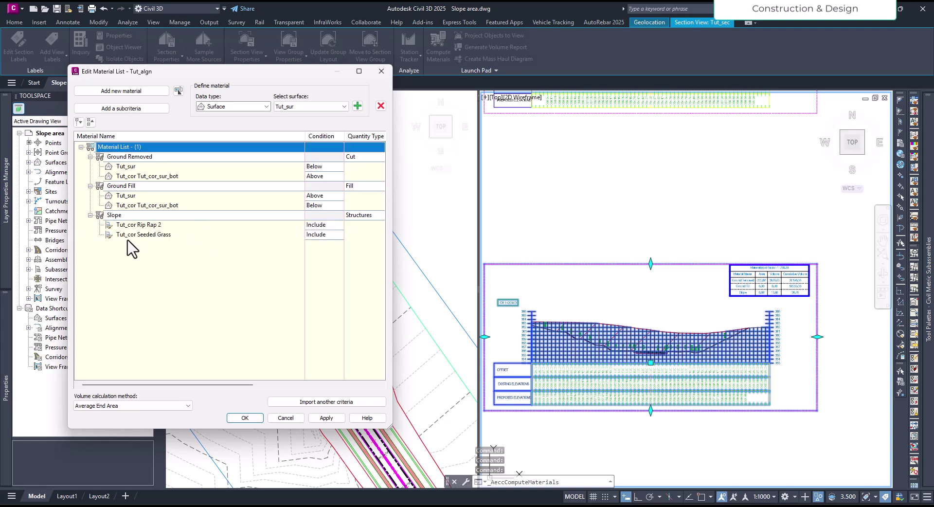
pyautogui.click(142, 236)
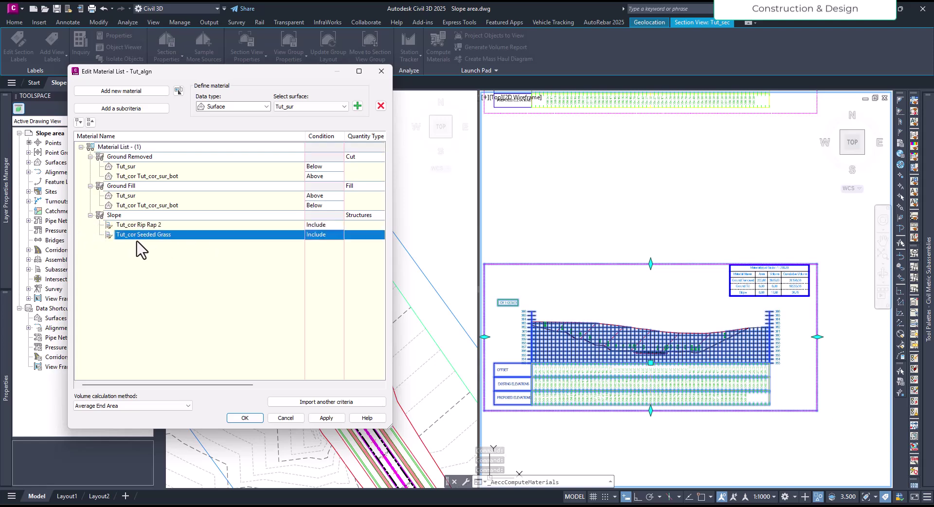
pyautogui.click(381, 106)
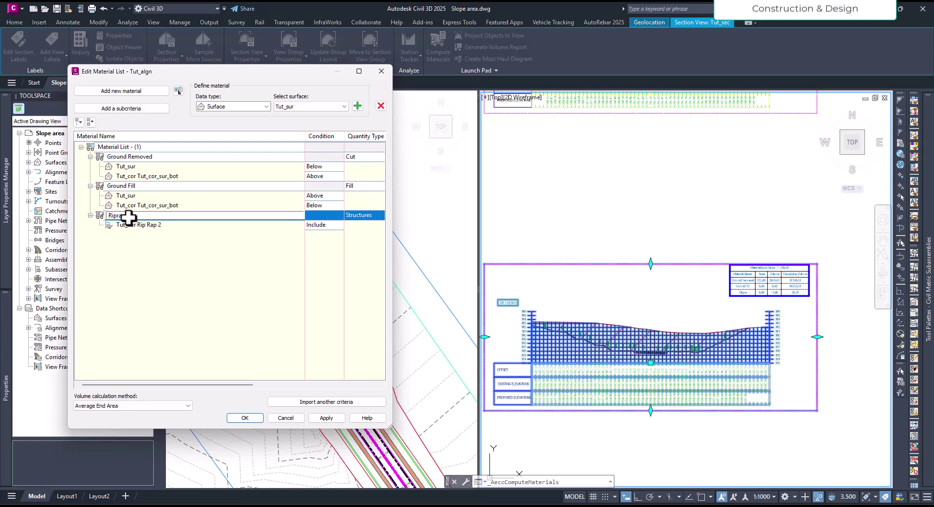
pyautogui.press('Return')
# Add a new material with quantity type Structures to the material list and name it Grass.
pyautogui.click(109, 91)
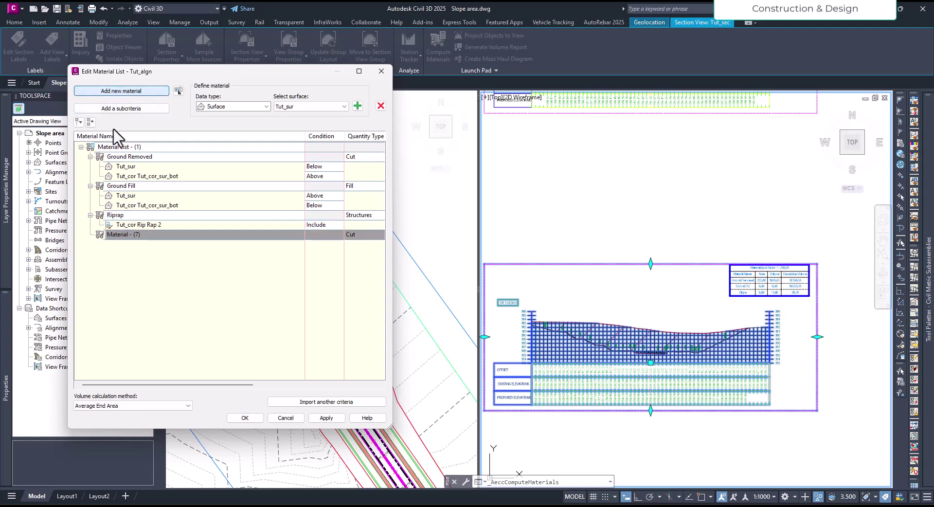
pyautogui.click(363, 233)
pyautogui.click(363, 280)
pyautogui.click(117, 235)
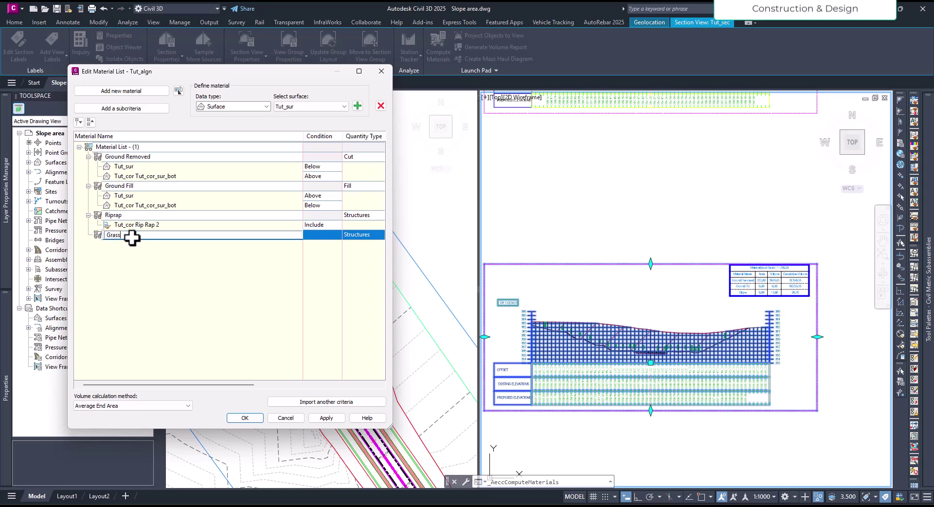
pyautogui.press('Return')
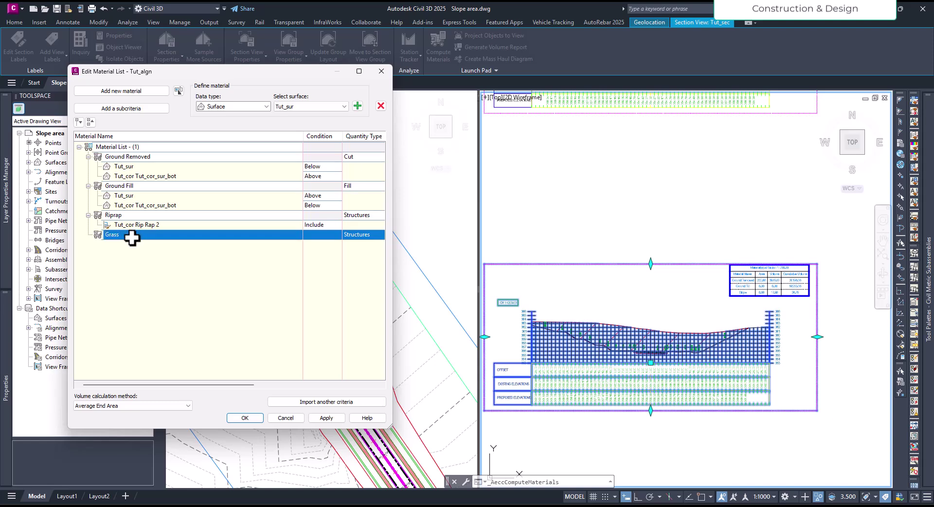
# Add the corridor shape Tut_cor Seeded Grass to the Grass material and accept the edited material list.
pyautogui.click(211, 107)
pyautogui.click(225, 122)
pyautogui.click(312, 107)
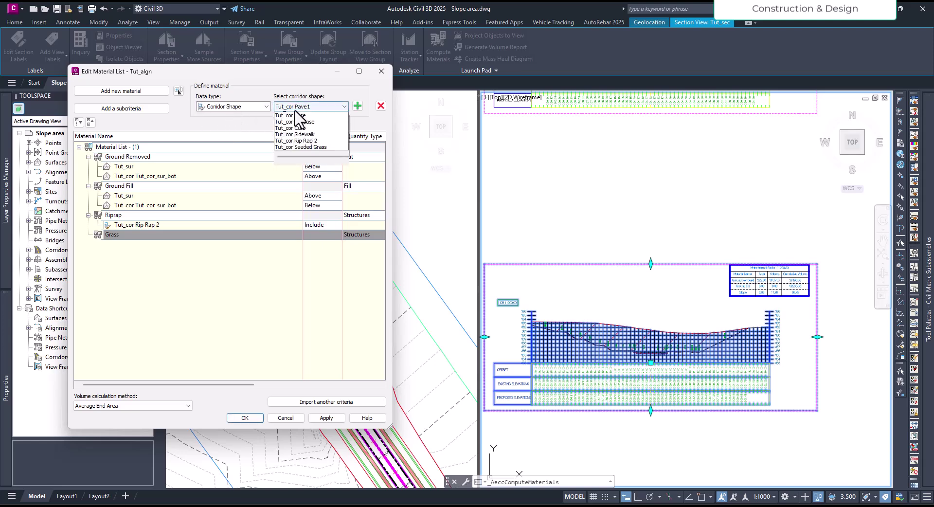
pyautogui.click(315, 171)
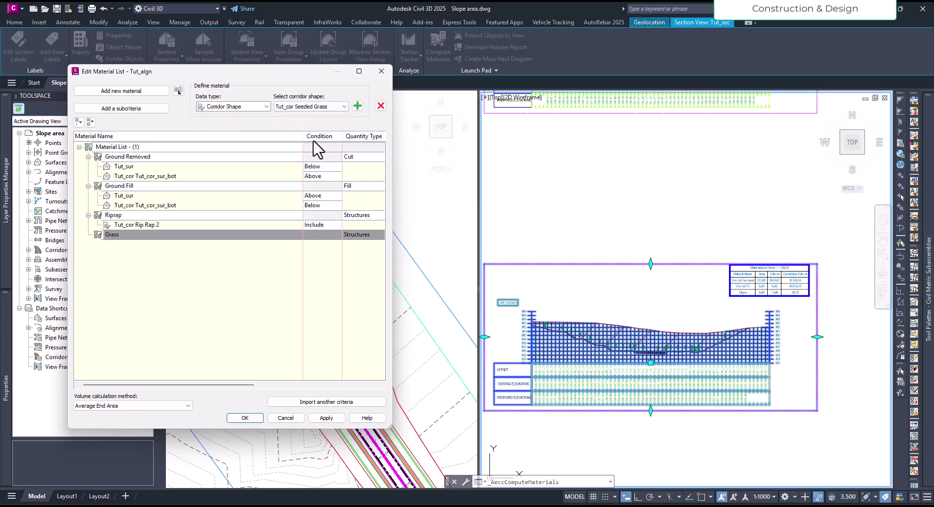
pyautogui.click(357, 106)
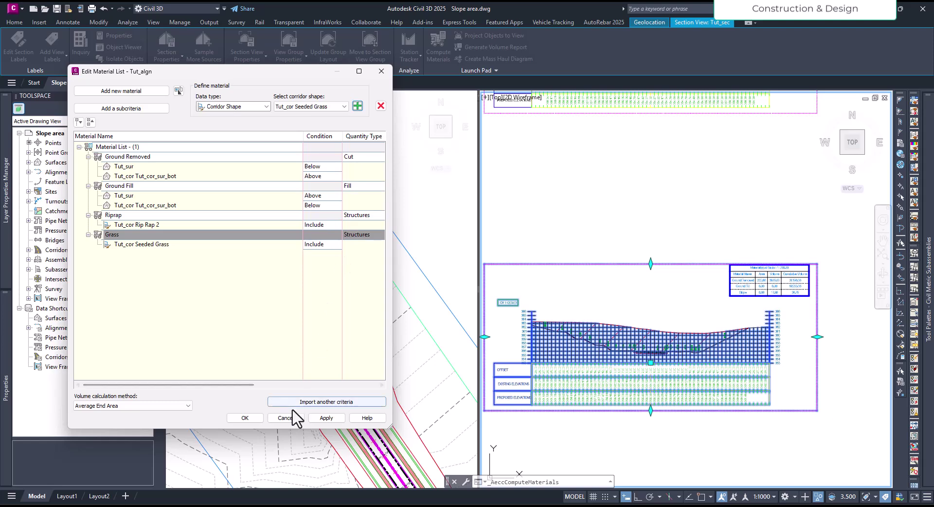
pyautogui.click(247, 417)
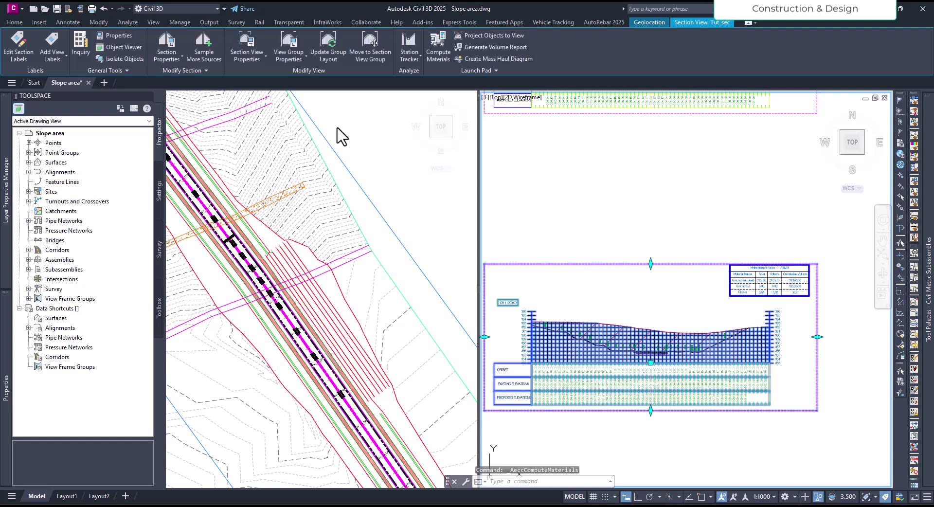
# Open the volume table settings of Section View Group - 1 and delete its outdated Material table.
pyautogui.click(288, 45)
pyautogui.click(371, 141)
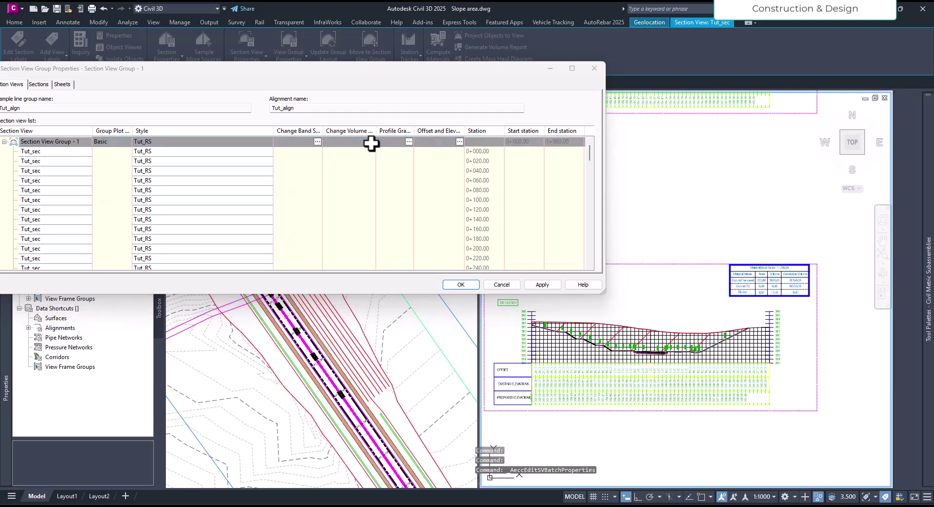
pyautogui.click(567, 196)
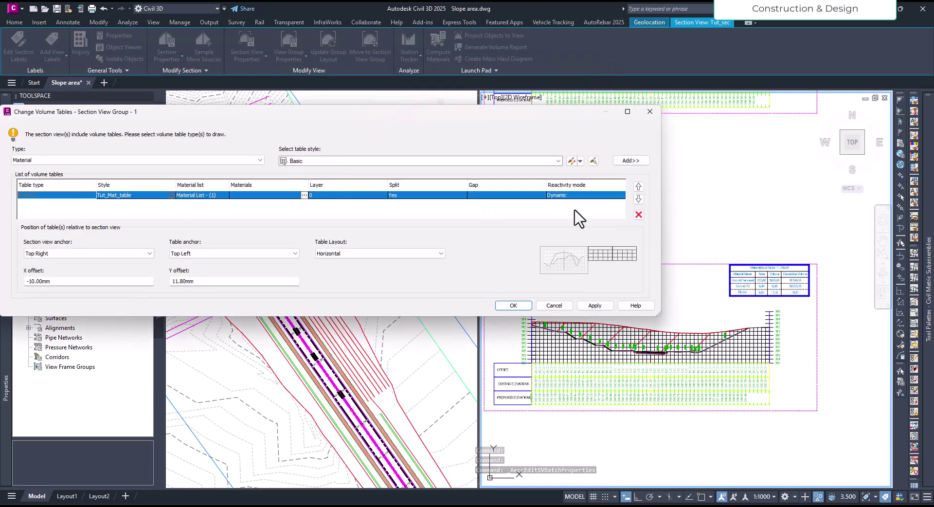
pyautogui.click(639, 214)
# Add a Tut_Mat_table Material table with Ground Removed, Ground Fill, Riprap and Grass, and apply it to the section view group.
pyautogui.click(283, 162)
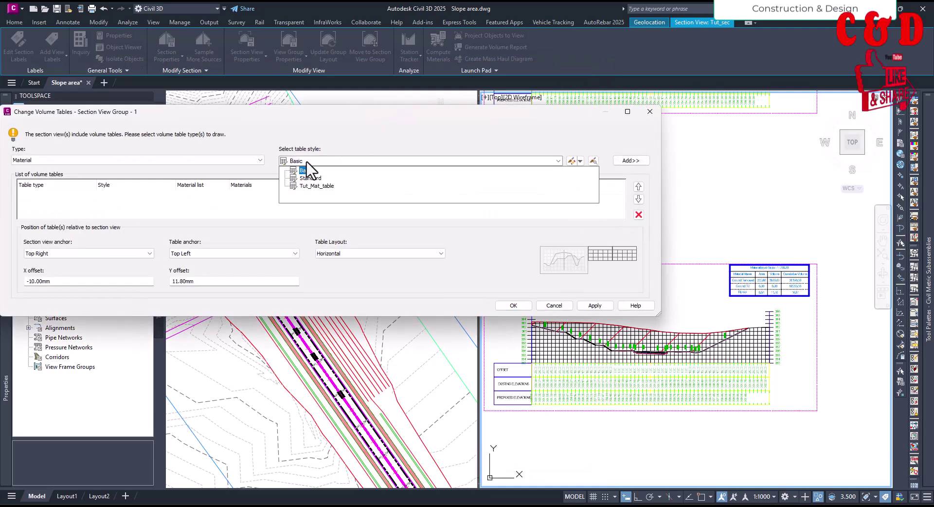
pyautogui.click(316, 187)
pyautogui.click(629, 161)
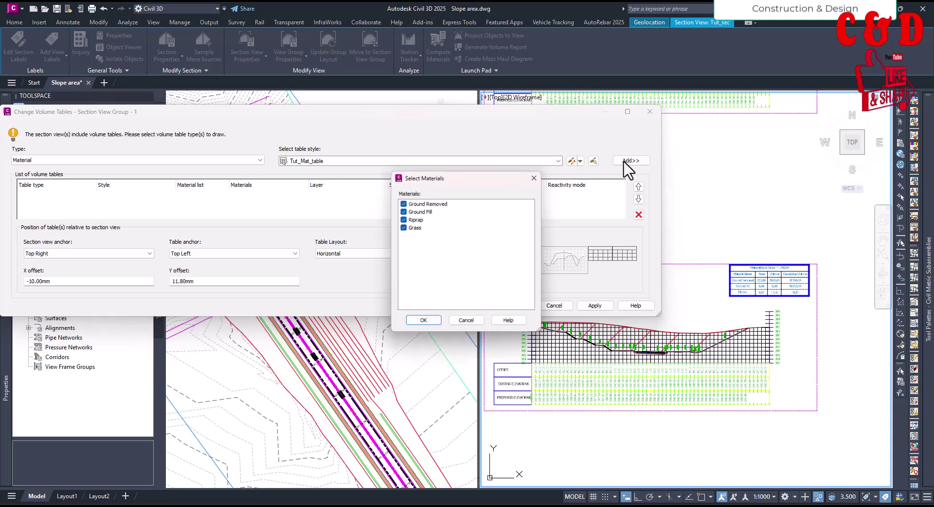
pyautogui.click(427, 324)
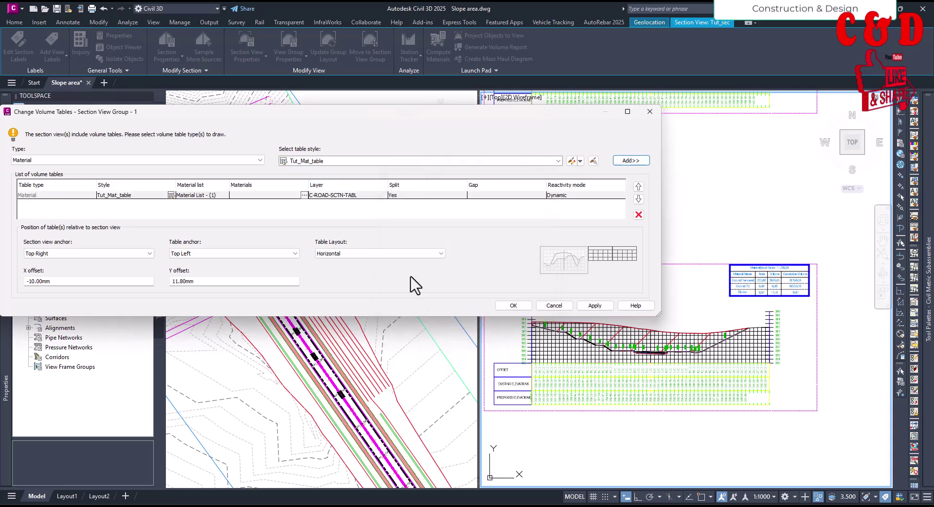
pyautogui.click(592, 306)
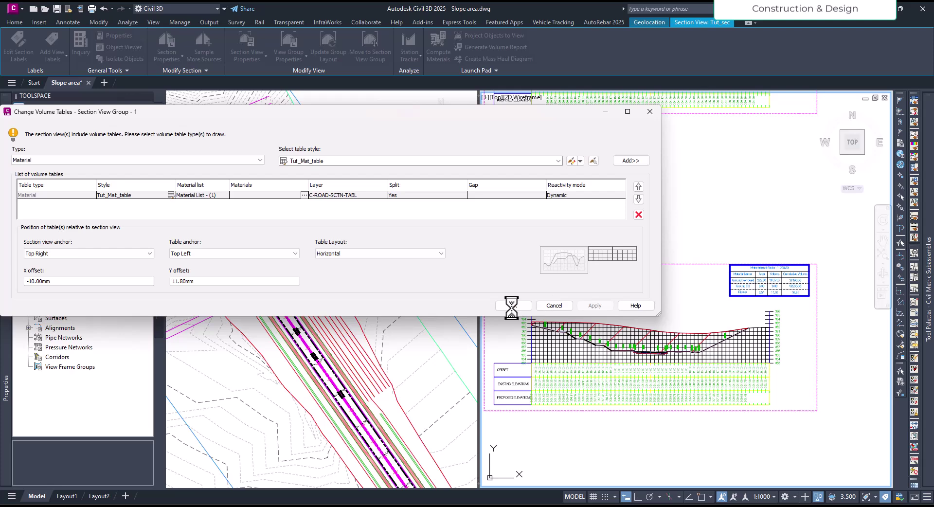
pyautogui.click(515, 305)
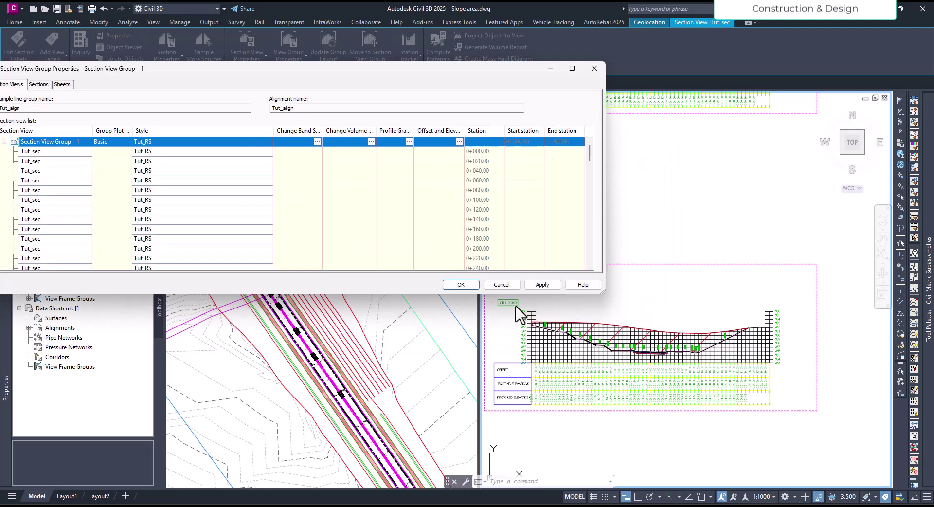
pyautogui.click(543, 284)
pyautogui.click(468, 285)
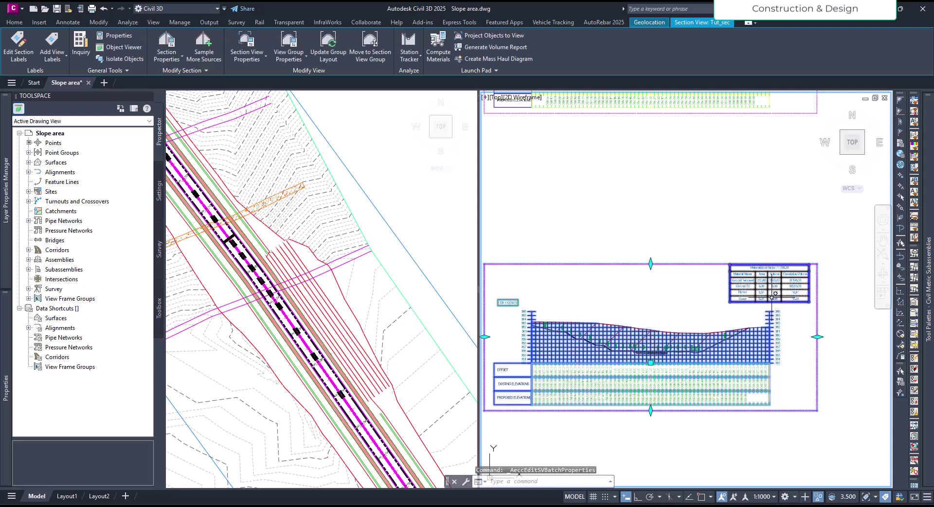
# Examine the Riprap and Grass rows in the material table at station 1+200.00.
pyautogui.scroll(5, 768, 297)
pyautogui.scroll(-3, 765, 302)
pyautogui.press('Escape')
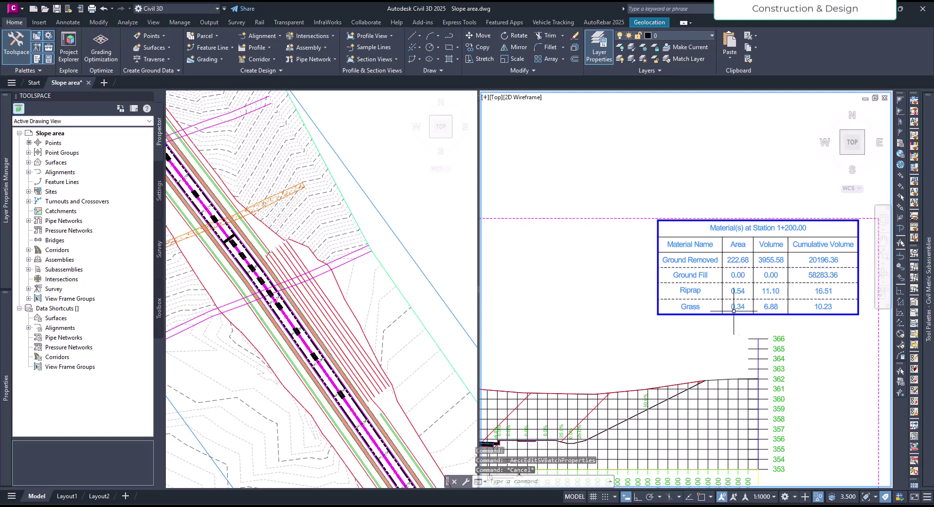
pyautogui.scroll(-1, 778, 318)
# Select the Riprap material section on the 66.7% bench slopes and compare its area property with the station 1+200.00 table.
pyautogui.scroll(6, 682, 365)
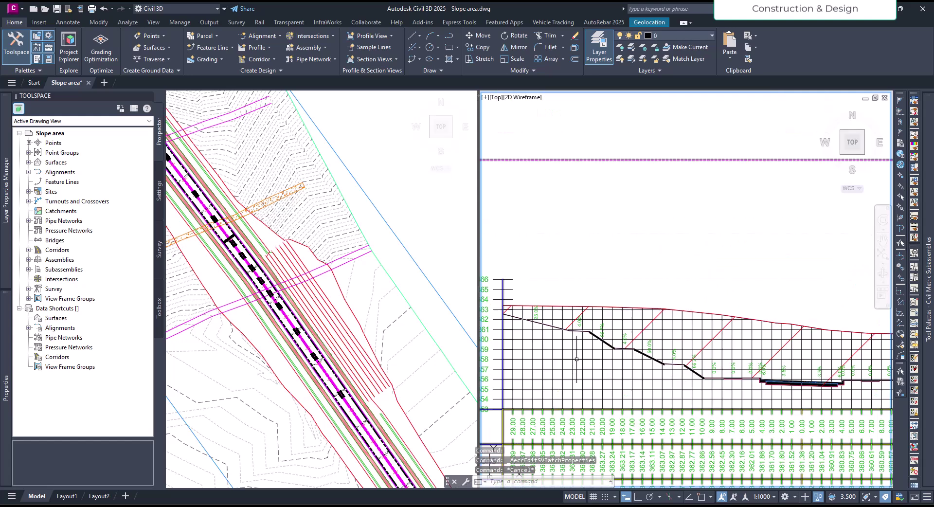
pyautogui.scroll(2, 681, 364)
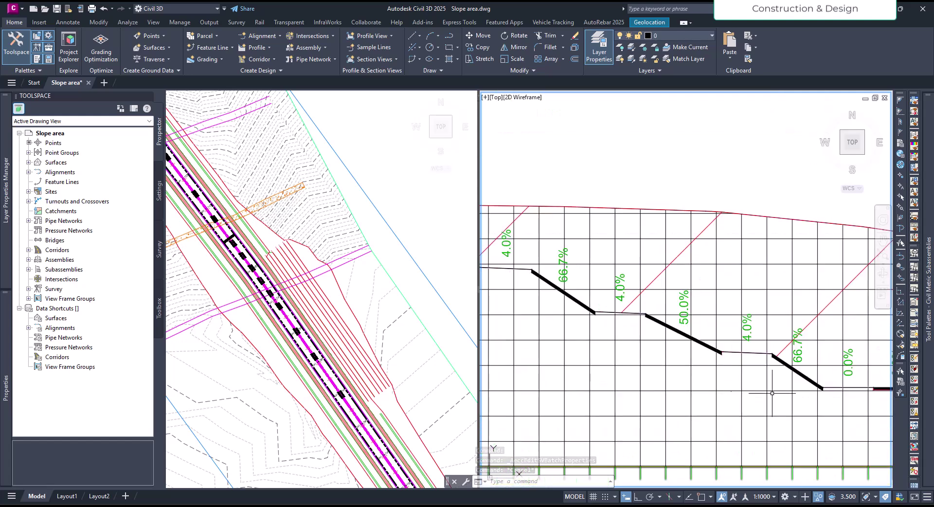
pyautogui.click(804, 378)
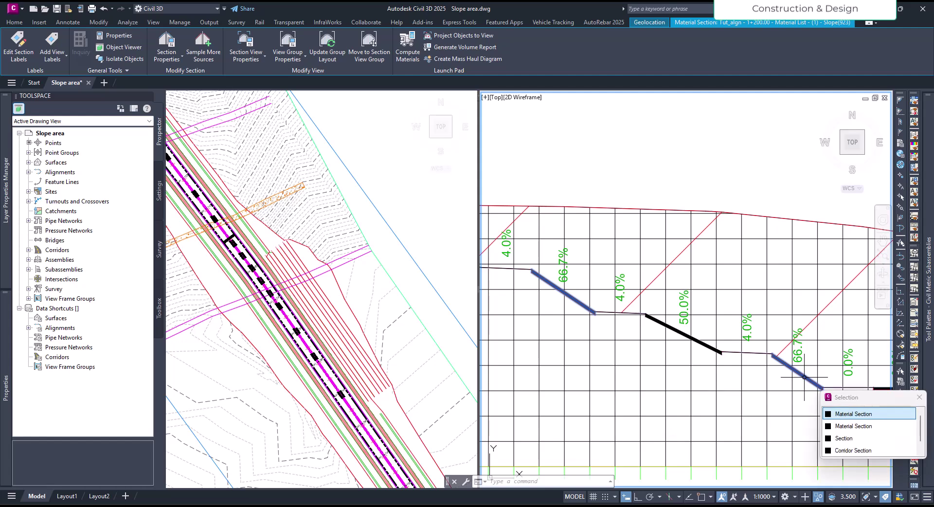
pyautogui.click(843, 414)
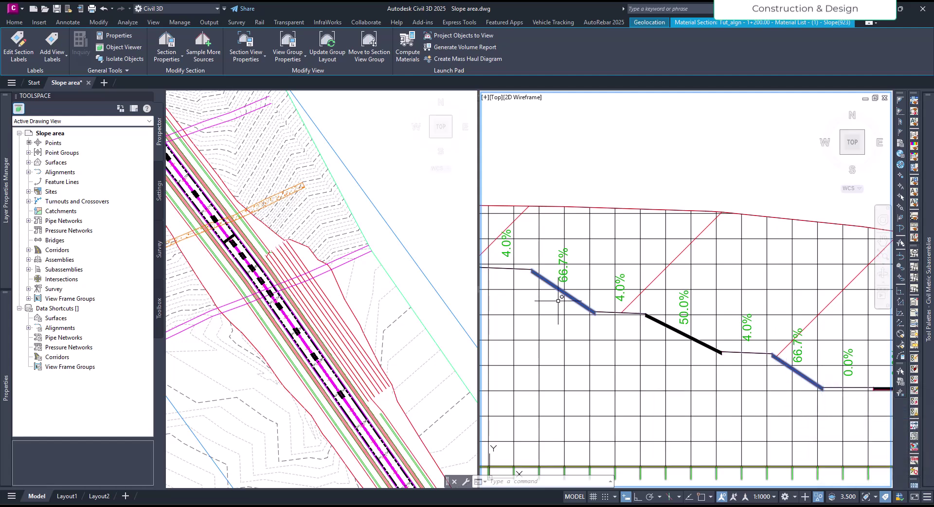
pyautogui.scroll(-5, 575, 294)
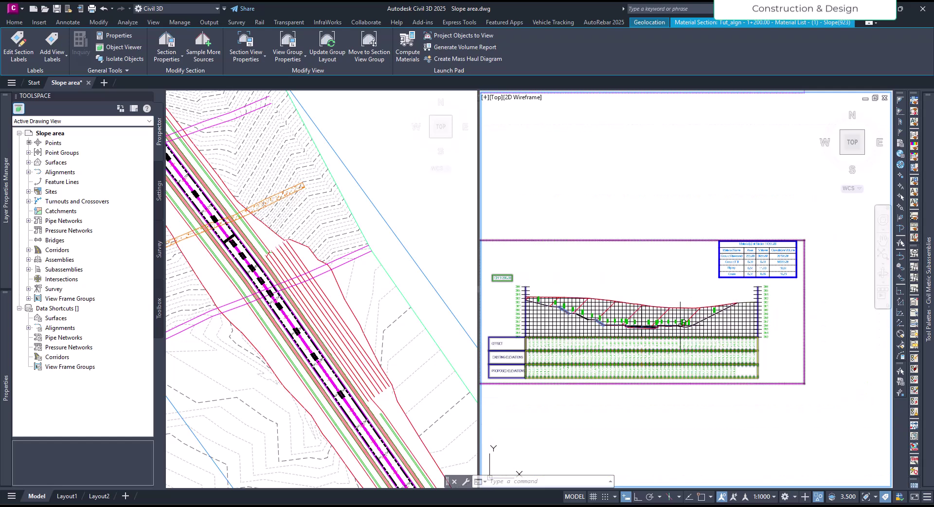
pyautogui.moveTo(5, 395)
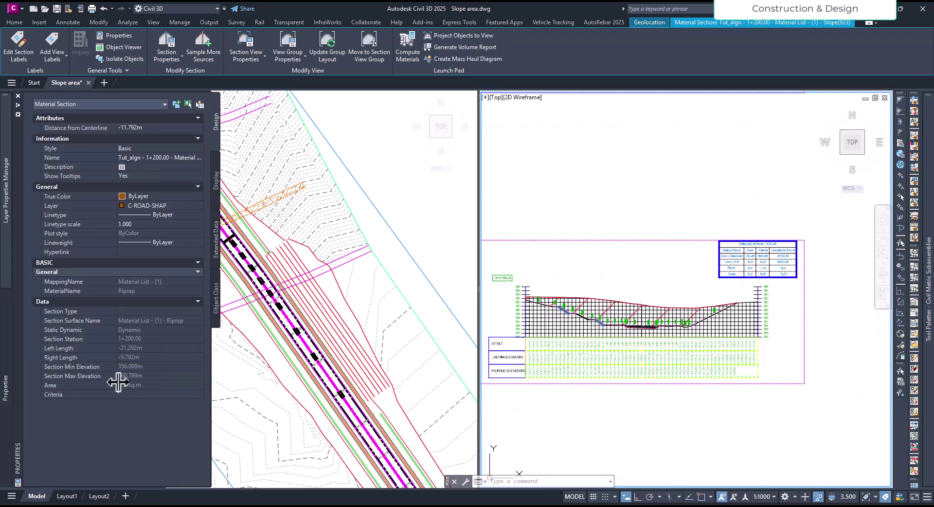
pyautogui.scroll(5, 745, 280)
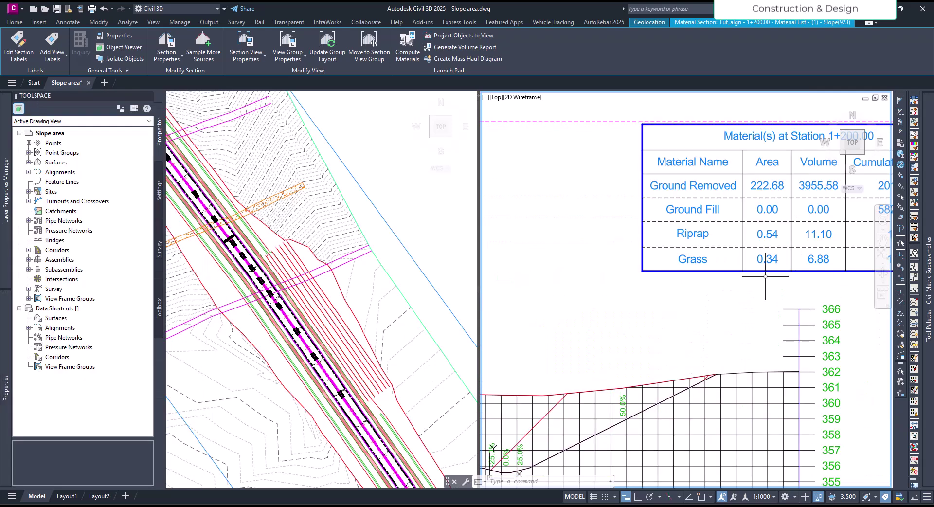
pyautogui.scroll(-4, 716, 240)
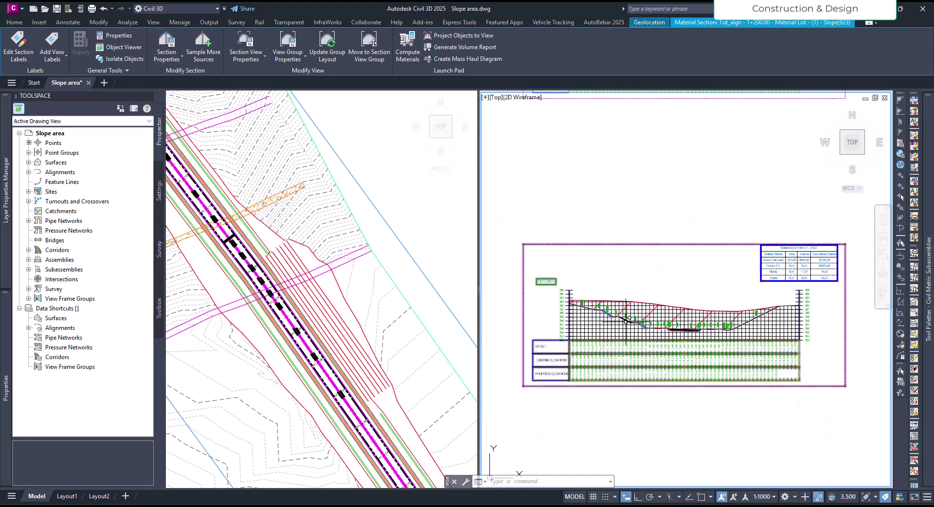
# Select the Grass material section on the 50.0% bench slope and check the Grass row in the station 1+200.00 table.
pyautogui.scroll(6, 637, 325)
pyautogui.press('Escape')
pyautogui.press('Escape')
pyautogui.scroll(2, 636, 325)
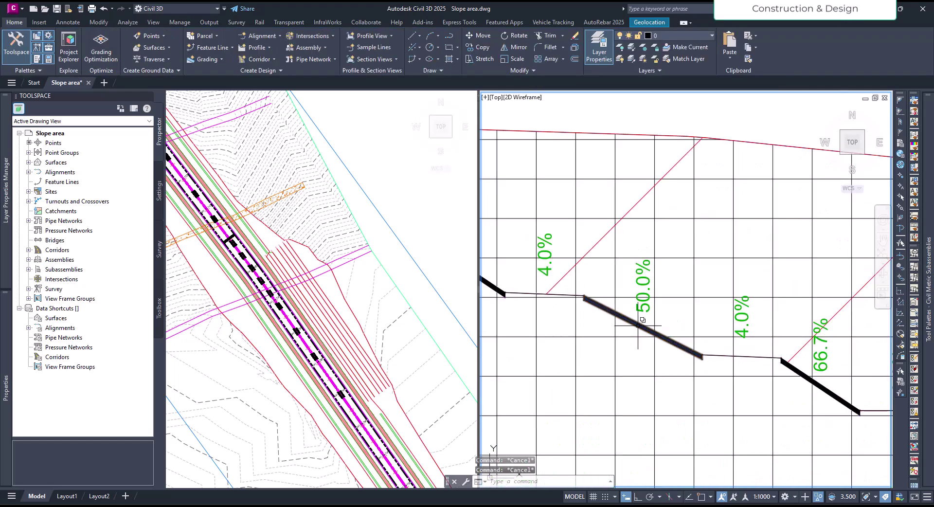
pyautogui.click(649, 327)
pyautogui.click(696, 361)
pyautogui.scroll(-4, 684, 352)
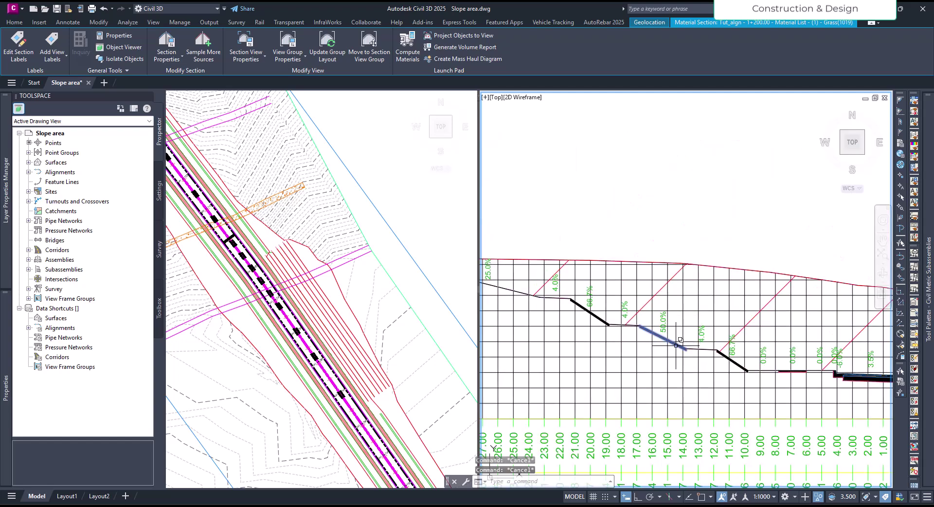
pyautogui.press('Escape')
pyautogui.scroll(-5, 664, 359)
pyautogui.scroll(6, 731, 292)
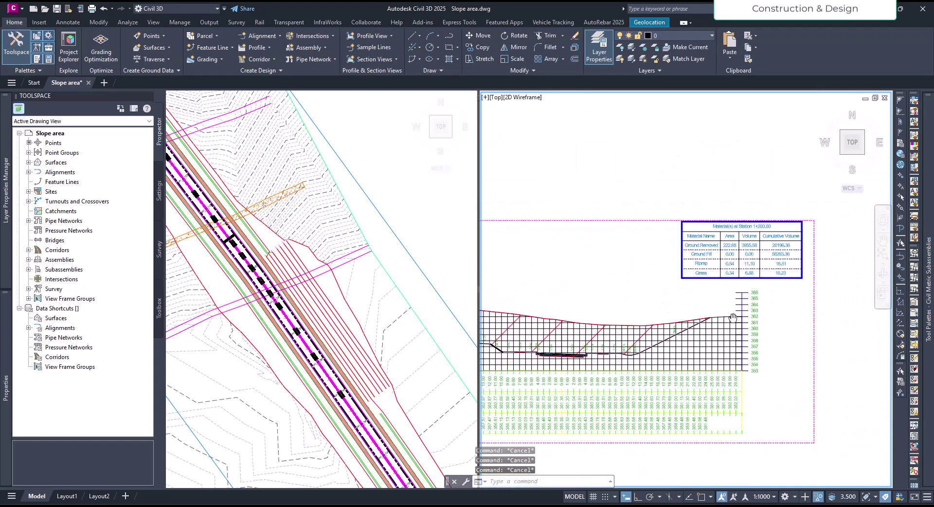
pyautogui.scroll(-1, 731, 292)
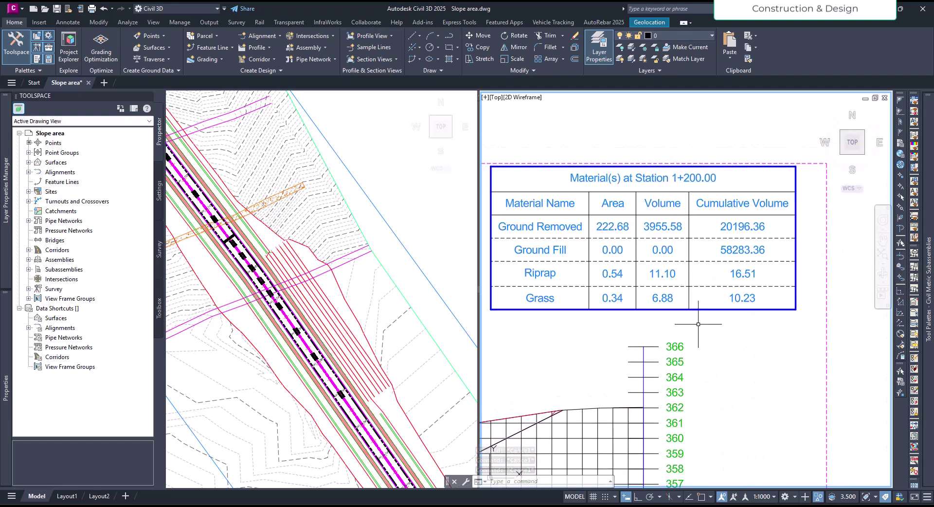
# Examine the corridor plan to identify the chainage where the benched slopes end.
pyautogui.scroll(-6, 703, 384)
pyautogui.click(408, 394)
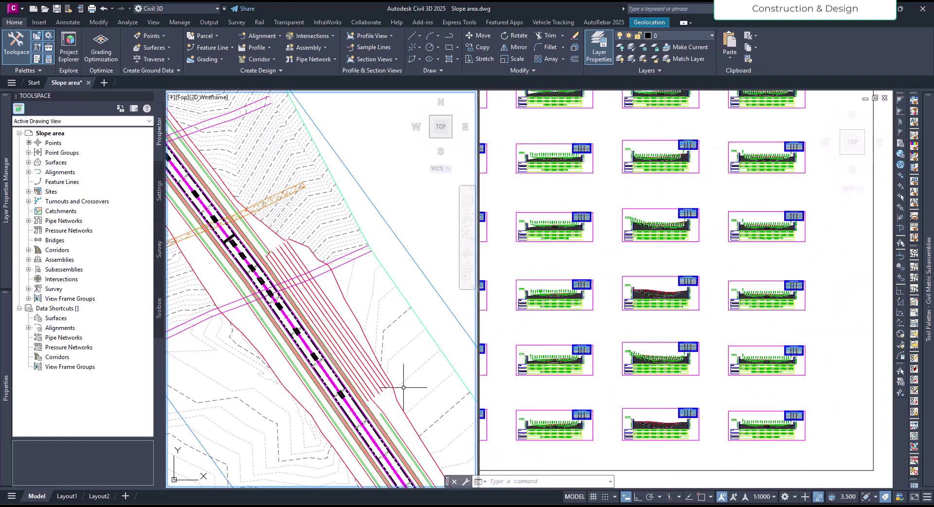
pyautogui.scroll(5, 375, 397)
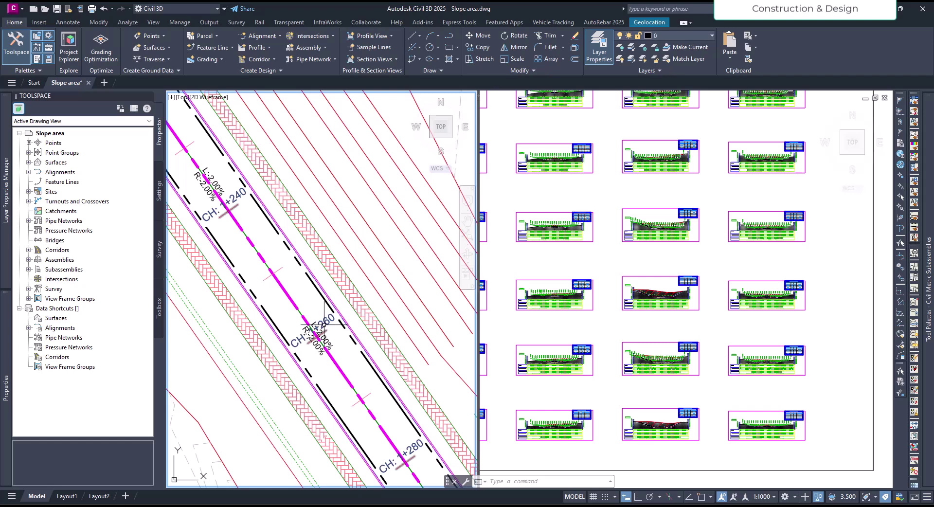
pyautogui.scroll(1, 354, 338)
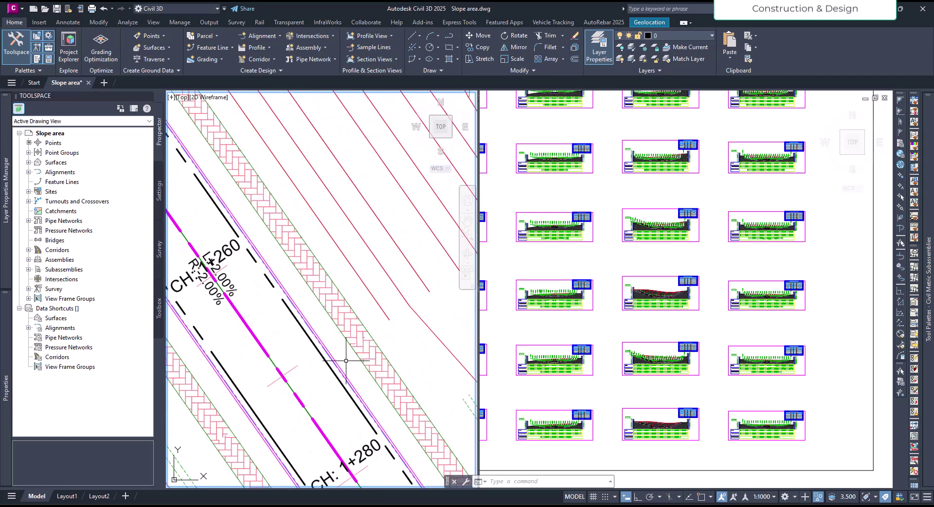
pyautogui.scroll(-4, 345, 362)
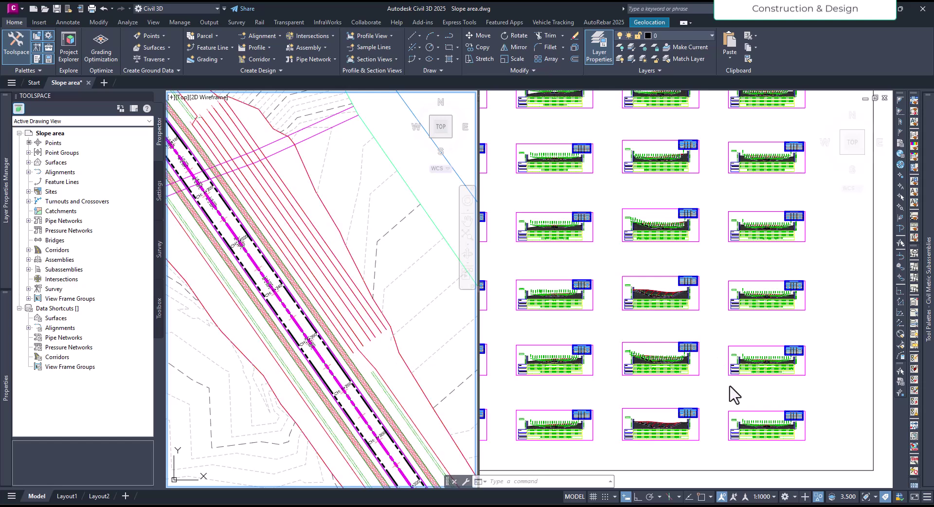
pyautogui.click(720, 438)
pyautogui.click(402, 377)
pyautogui.scroll(6, 292, 324)
pyautogui.scroll(-4, 291, 321)
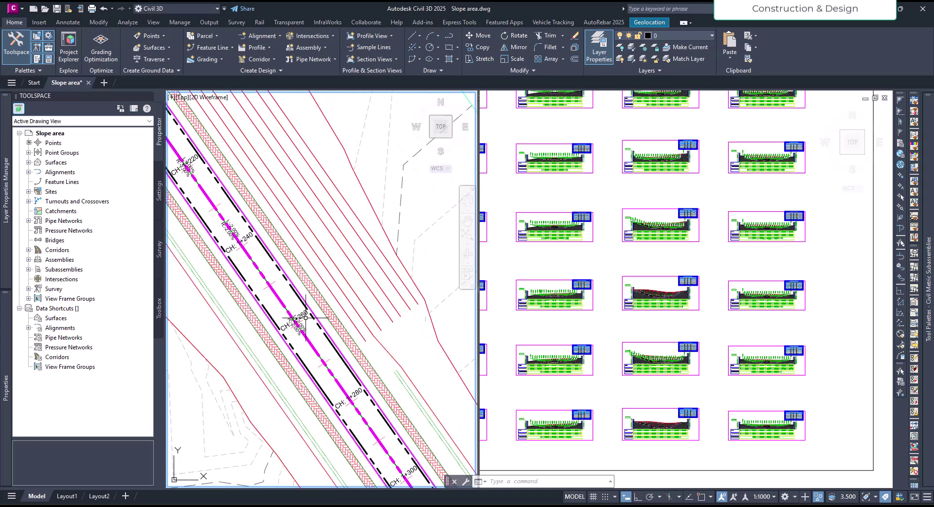
pyautogui.scroll(4, 354, 420)
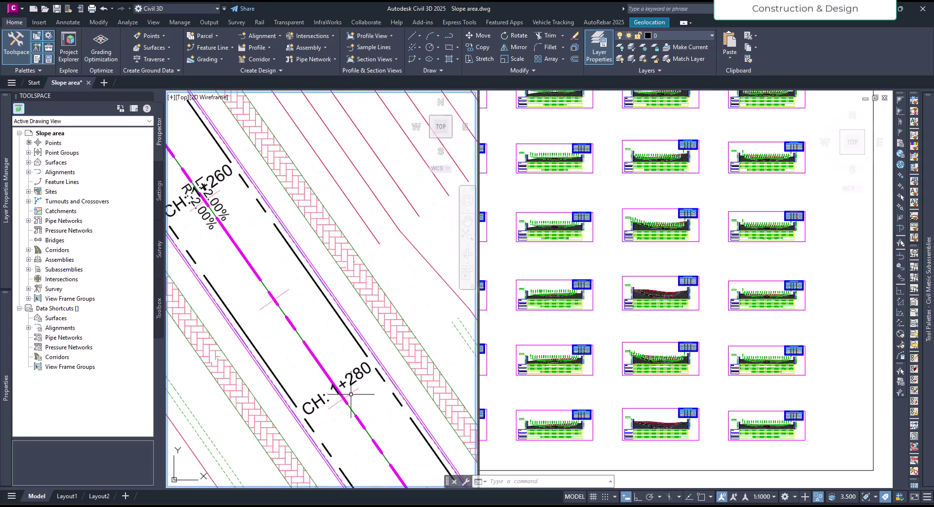
pyautogui.scroll(-4, 359, 392)
# Find the station 1+280.00 section view and examine the cumulative Riprap and Grass volumes in its material table.
pyautogui.click(826, 239)
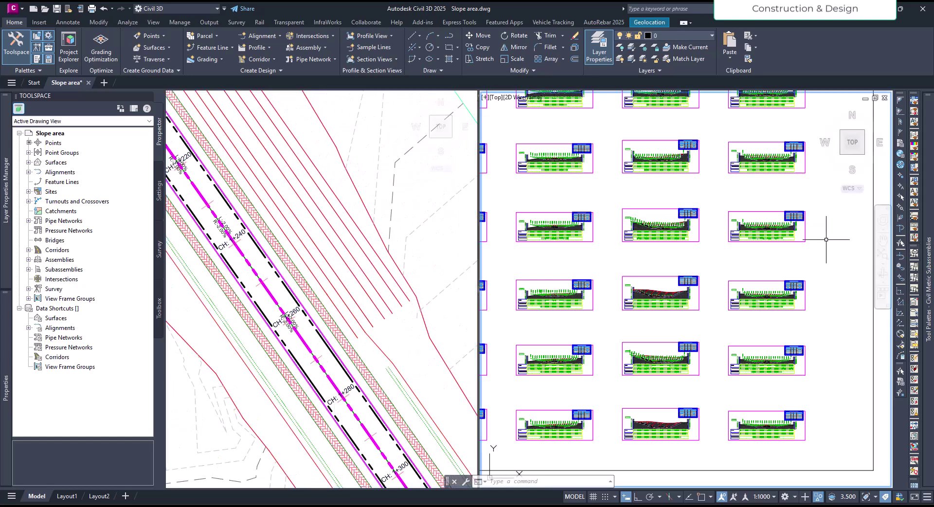
pyautogui.scroll(1, 749, 411)
pyautogui.scroll(5, 626, 248)
pyautogui.scroll(-5, 626, 249)
pyautogui.scroll(4, 633, 263)
pyautogui.scroll(-4, 644, 277)
pyautogui.scroll(3, 648, 314)
pyautogui.scroll(5, 730, 312)
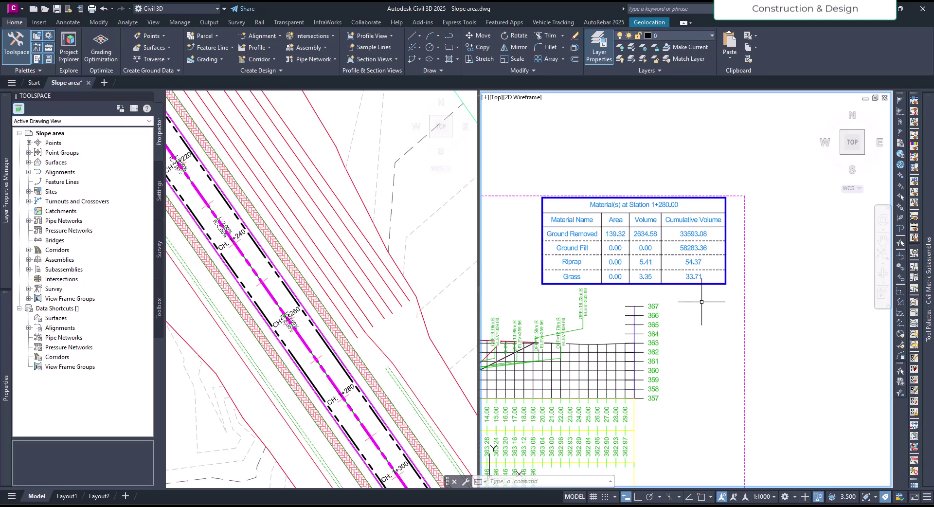
pyautogui.scroll(2, 710, 316)
pyautogui.moveTo(713, 356); pyautogui.dragTo(745, 374, button='middle')
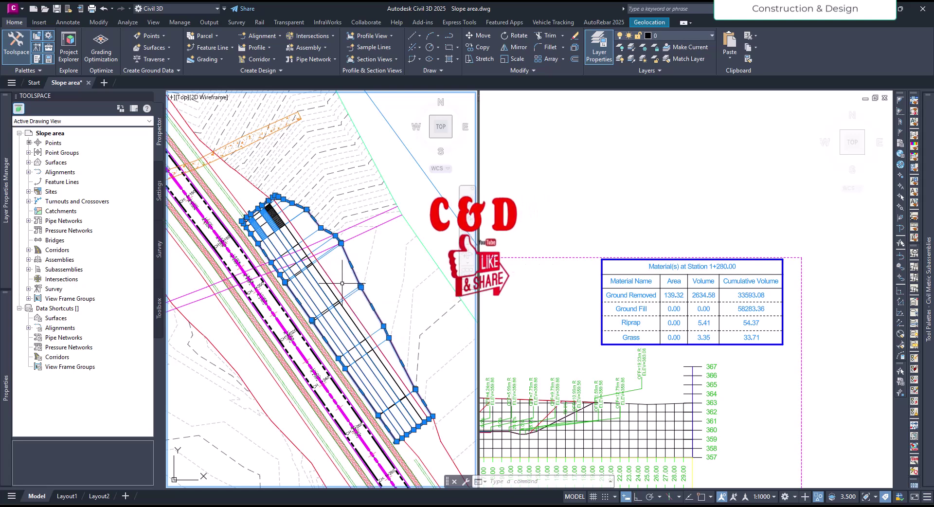
pyautogui.moveTo(343, 280)
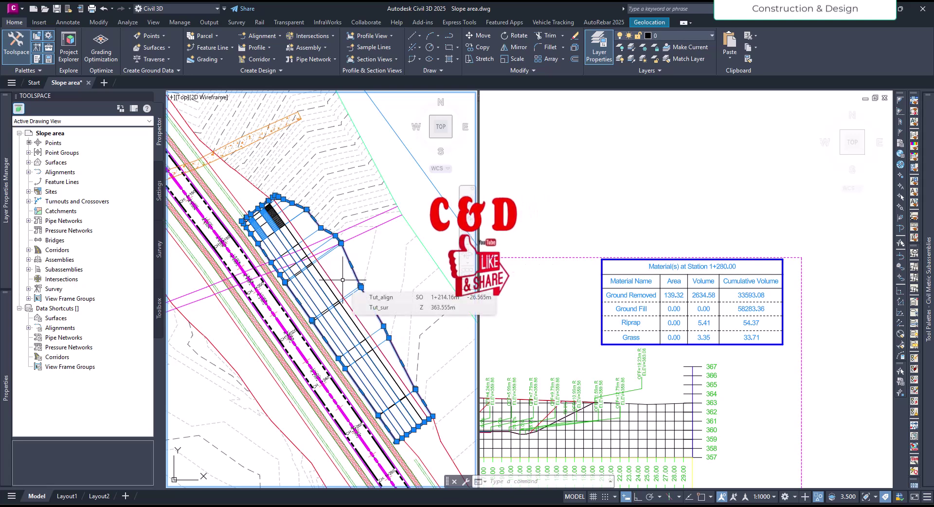